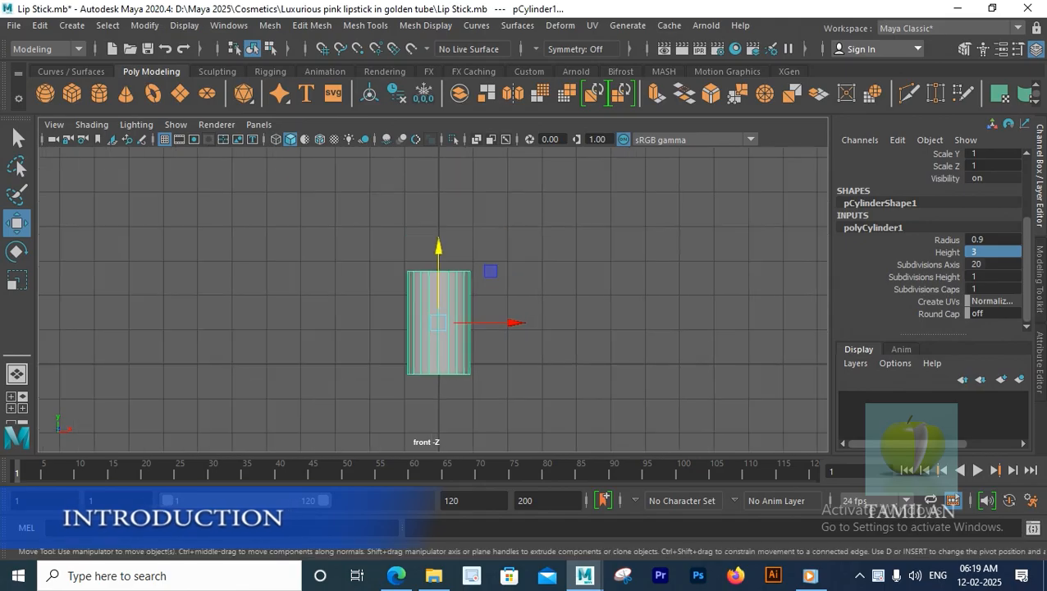
Step: Set the cylinder's radius to 1
type("0")
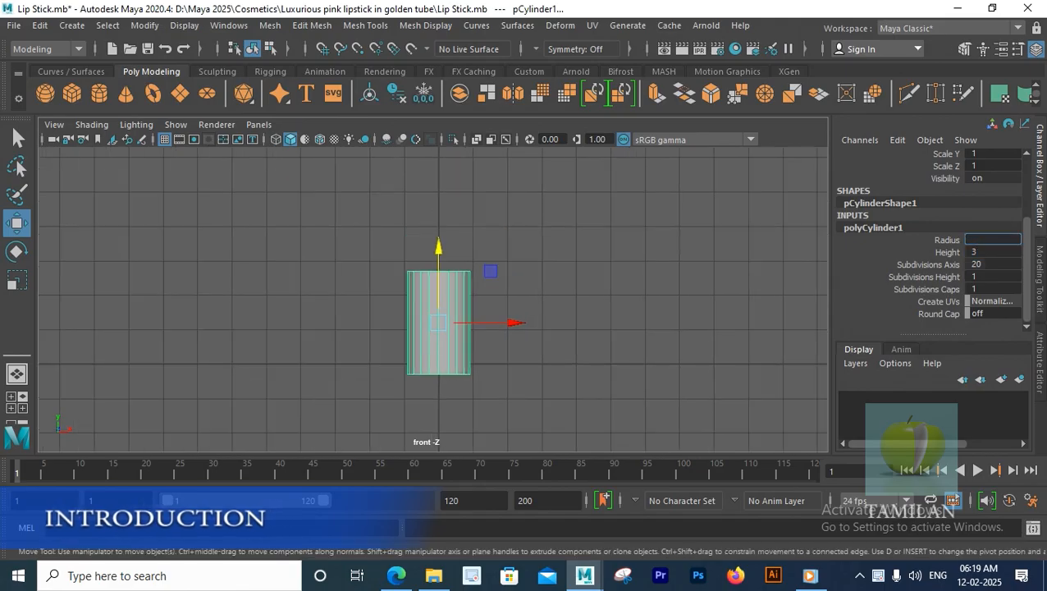
key("Return")
Step: Switch the cylinder to face selection and select all of its top cap faces
key("space")
key("space")
middle_click_drag(492, 215, 490, 238, "alt")
scroll(476, 246, "up", 1)
left_click_drag(476, 246, 461, 257, "alt")
right_click(441, 229)
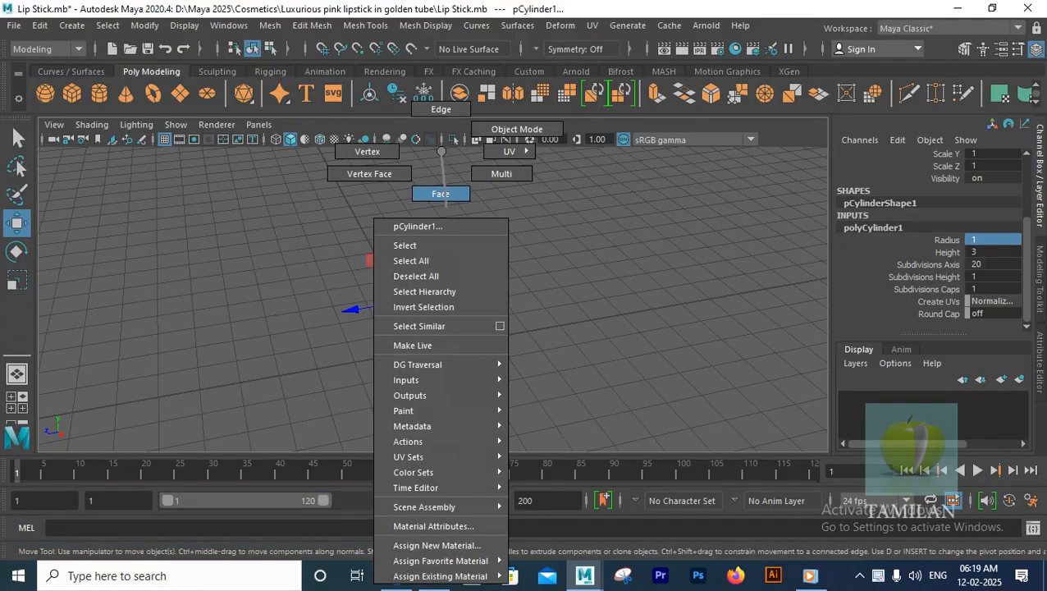
right_click_drag(441, 226, 441, 194)
left_click_drag(443, 246, 439, 210, "alt")
middle_click_drag(439, 238, 440, 296, "alt")
left_click_drag(508, 332, 355, 350)
key("space")
key("space")
left_click_drag(369, 215, 513, 254)
key("space")
key("space")
left_click_drag(434, 279, 463, 293, "alt")
scroll(452, 288, "up", 3)
middle_click_drag(447, 288, 454, 241, "alt")
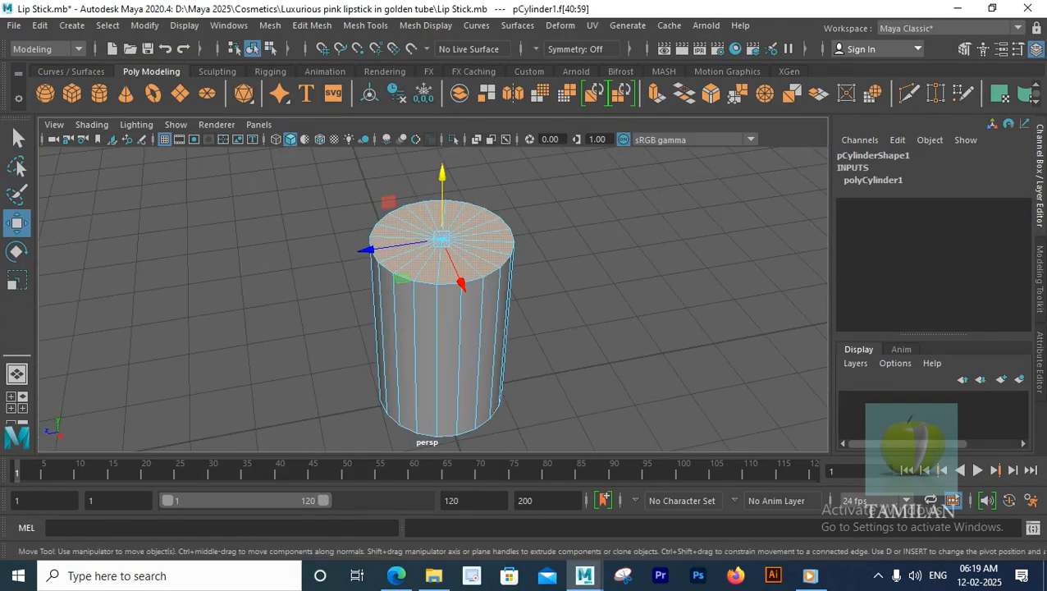
Step: Extrude the cylinder's top cap faces with an offset of 0.1
left_click_drag(454, 246, 466, 230, "alt")
right_click_drag(464, 215, 468, 241, "shift")
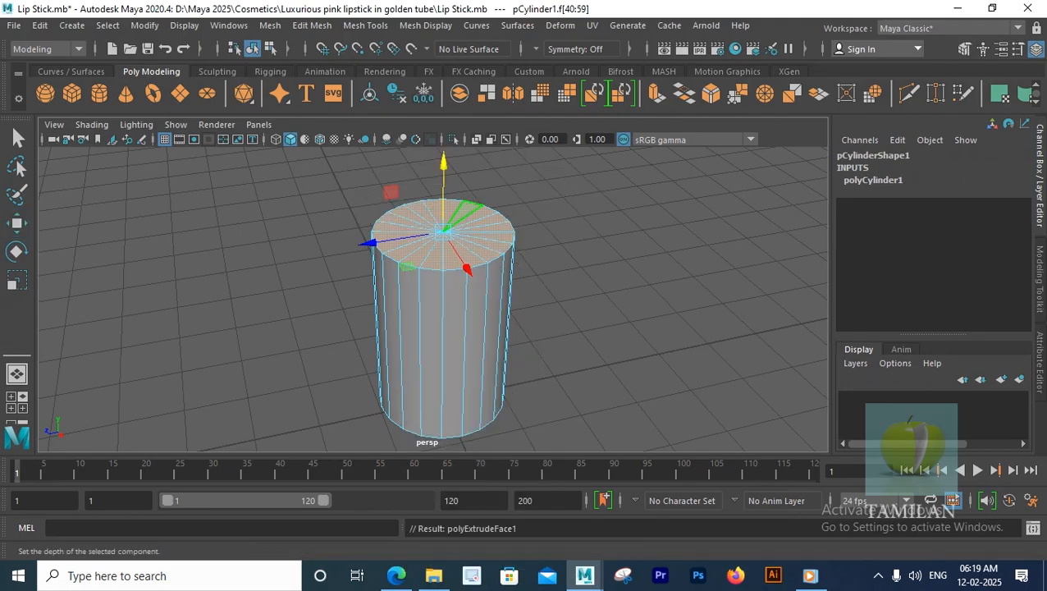
key("ctrl+z")
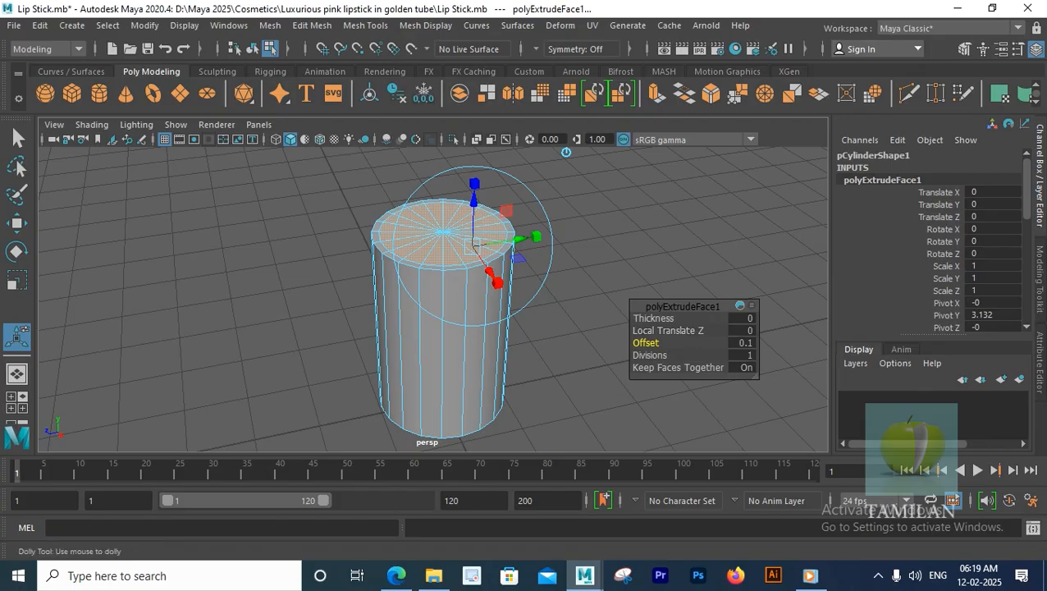
left_click_drag(566, 153, 563, 157, "alt")
Step: Extrude the inset top faces upward with a thickness of 2
key("ctrl+e")
left_click_drag(653, 318, 695, 319)
middle_click_drag(623, 246, 697, 246)
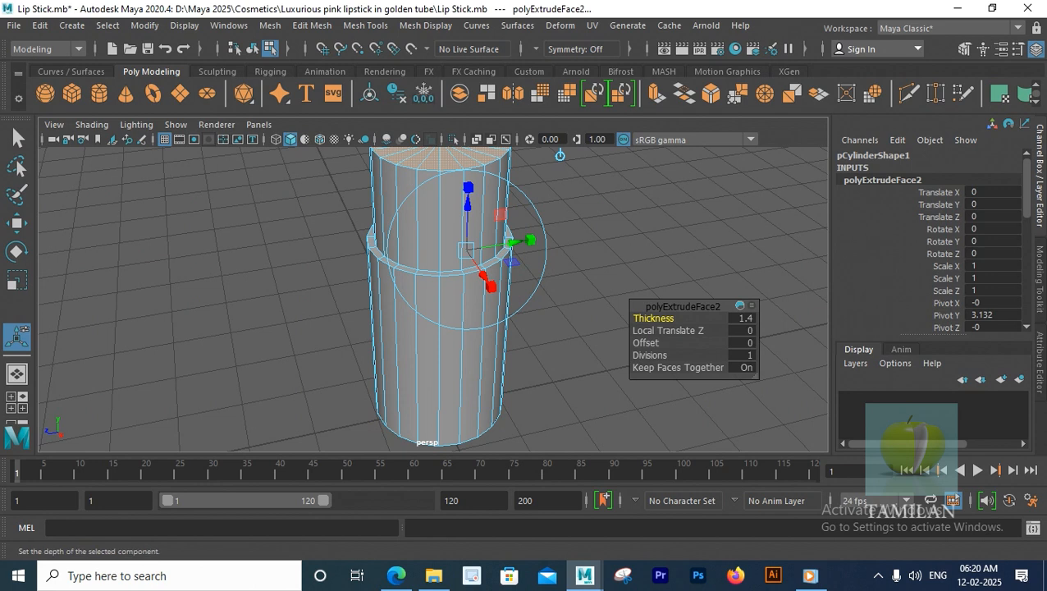
type("2")
key("Return")
Step: Extrude the top faces with an offset of 0.1, and extrude them again upward with a thickness of 1.3
scroll(561, 156, "down", 4)
left_click_drag(533, 271, 527, 242, "alt")
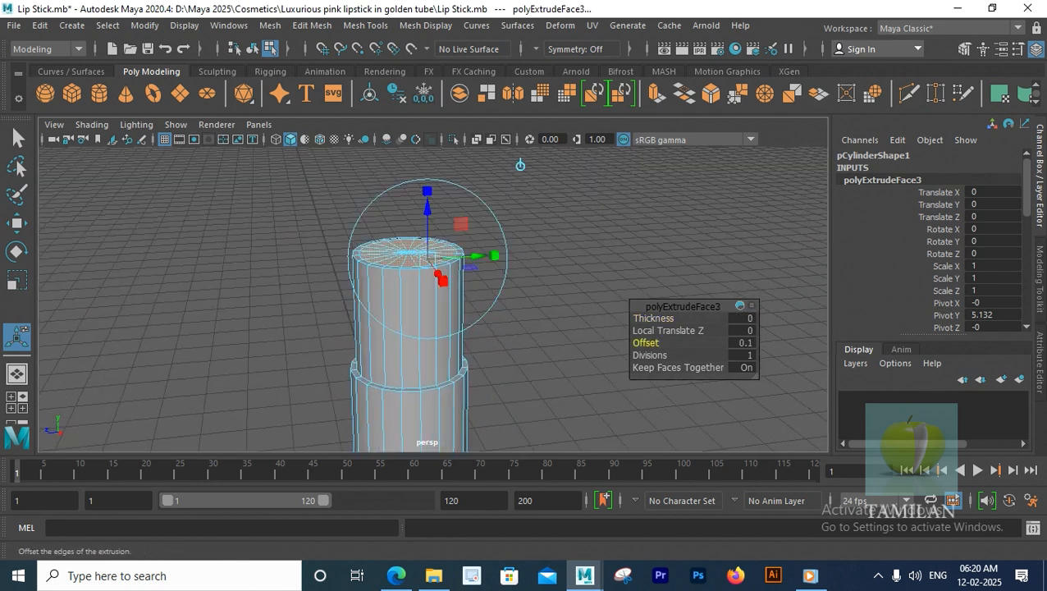
key("ctrl+e")
left_click_drag(654, 318, 707, 318)
left_click_drag(518, 164, 525, 238, "alt")
right_click_drag(525, 237, 526, 241, "alt")
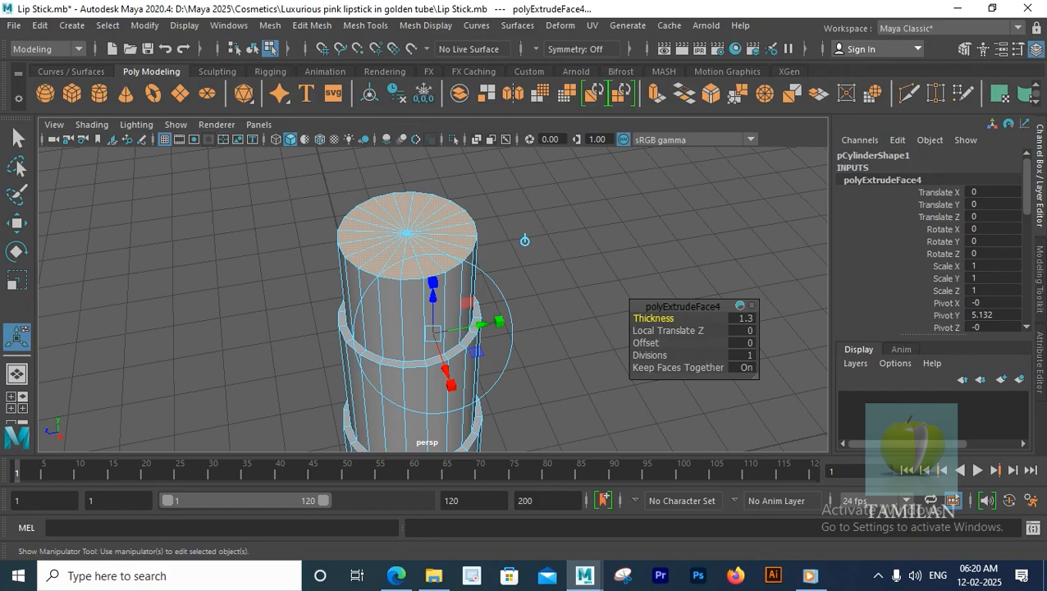
Step: Inset the faces on top of the third tier with an extrude offset of 0.1
key("ctrl+e")
left_click(741, 342)
key("Return")
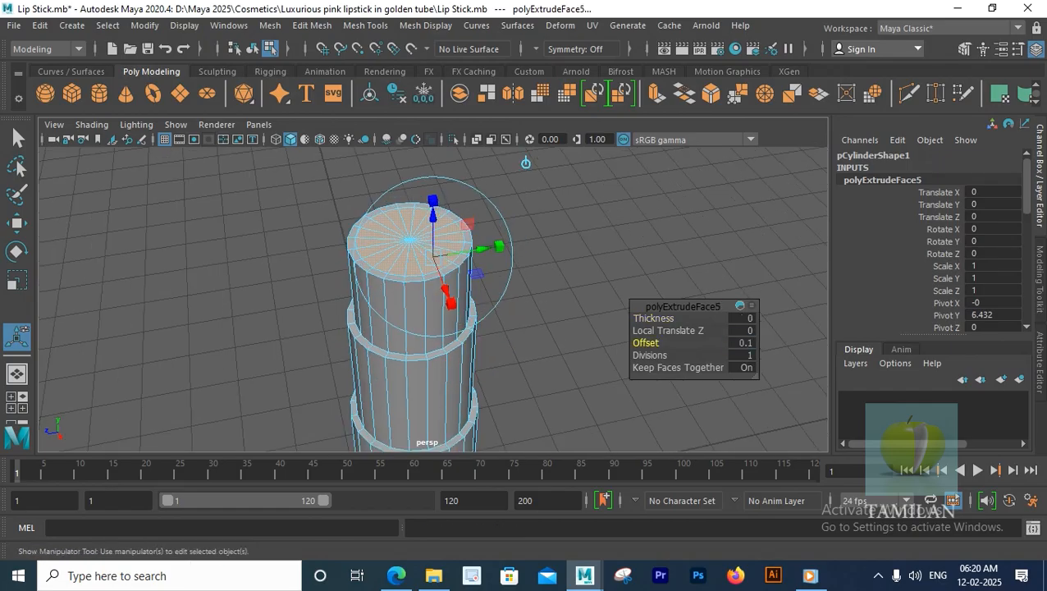
Step: Extrude the inset top faces inward with a thickness of -1.9 to hollow the tube, and return to object mode
key("ctrl+e")
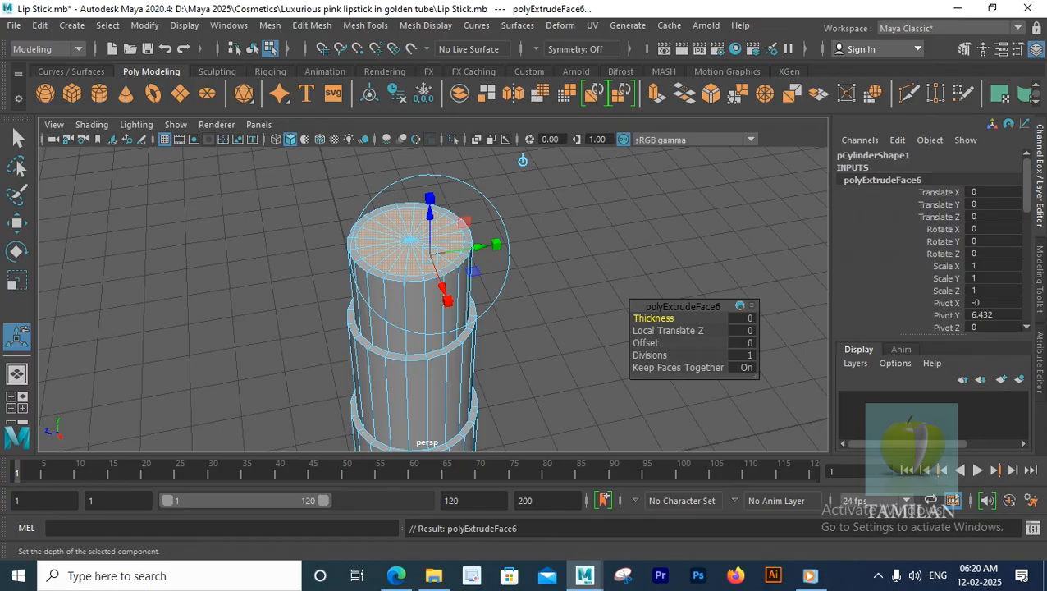
left_click_drag(653, 319, 643, 318)
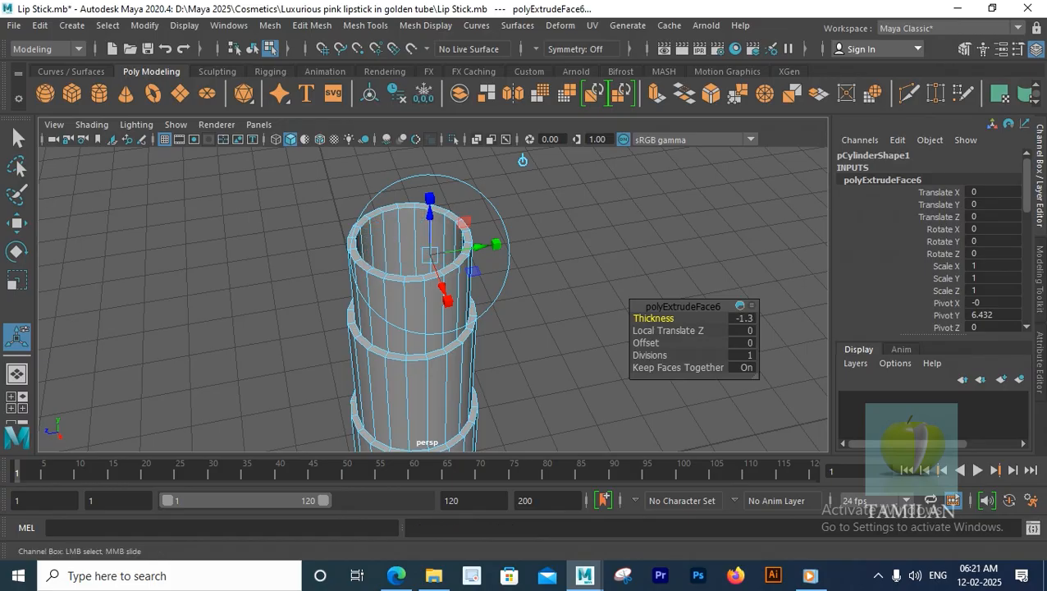
key("space")
key("space")
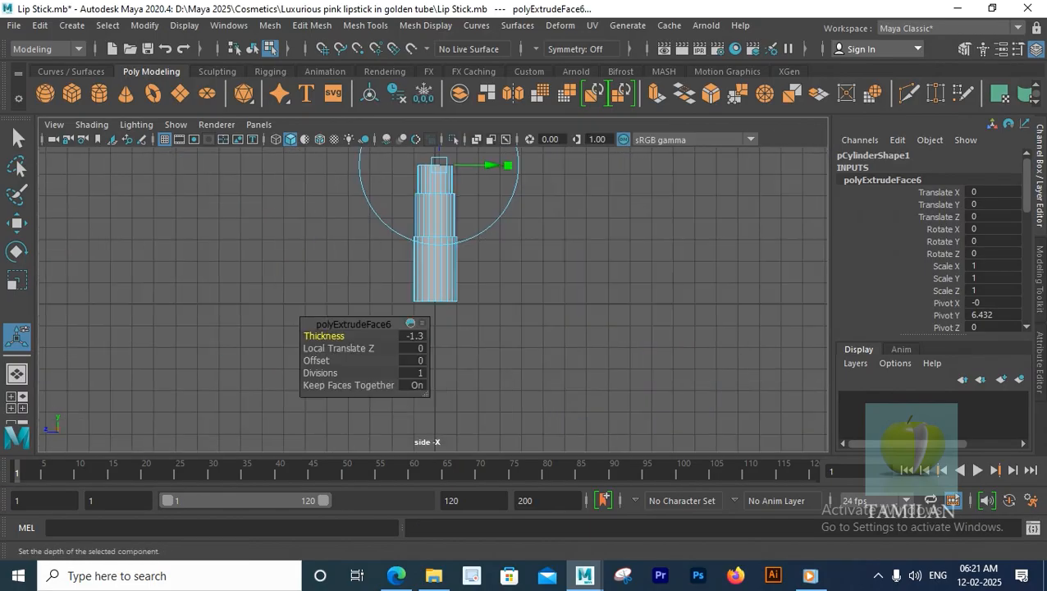
key("4")
middle_click_drag(432, 238, 430, 302, "alt")
left_click_drag(324, 336, 297, 335)
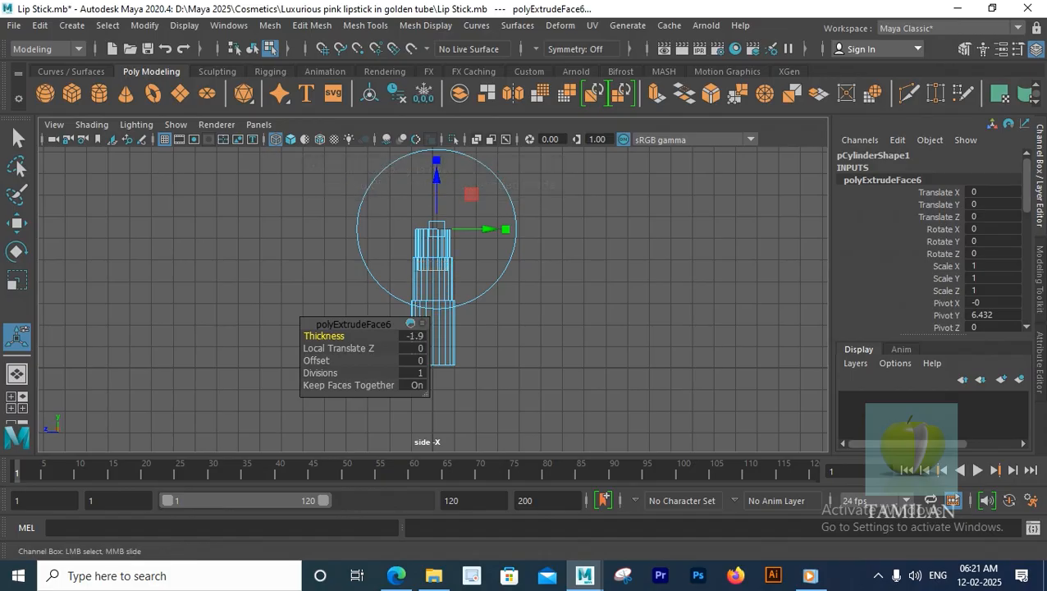
key("space")
key("space")
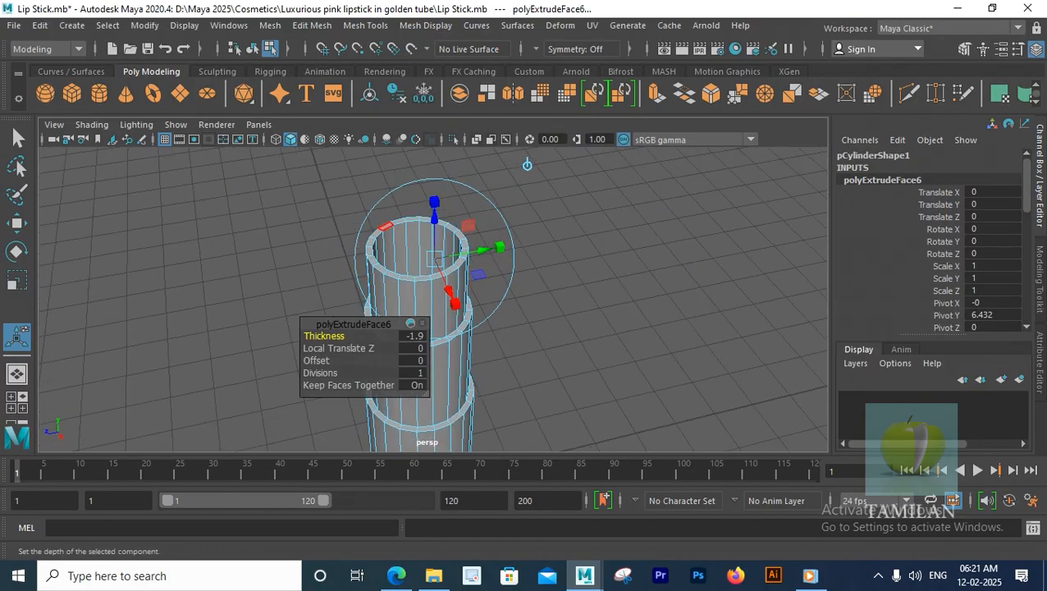
right_click_drag(416, 220, 494, 129)
key("q")
Step: Insert an edge loop close to the bottom edge of the tube's lowest section
scroll(494, 164, "up", 2)
scroll(494, 181, "down", 3)
left_click_drag(494, 197, 484, 164, "alt")
left_click_drag(484, 296, 483, 238, "alt")
middle_click_drag(482, 328, 460, 189, "alt")
scroll(459, 247, "up", 3)
left_click_drag(460, 279, 461, 254, "alt")
right_click_drag(450, 167, 355, 189, "shift")
scroll(411, 246, "up", 3)
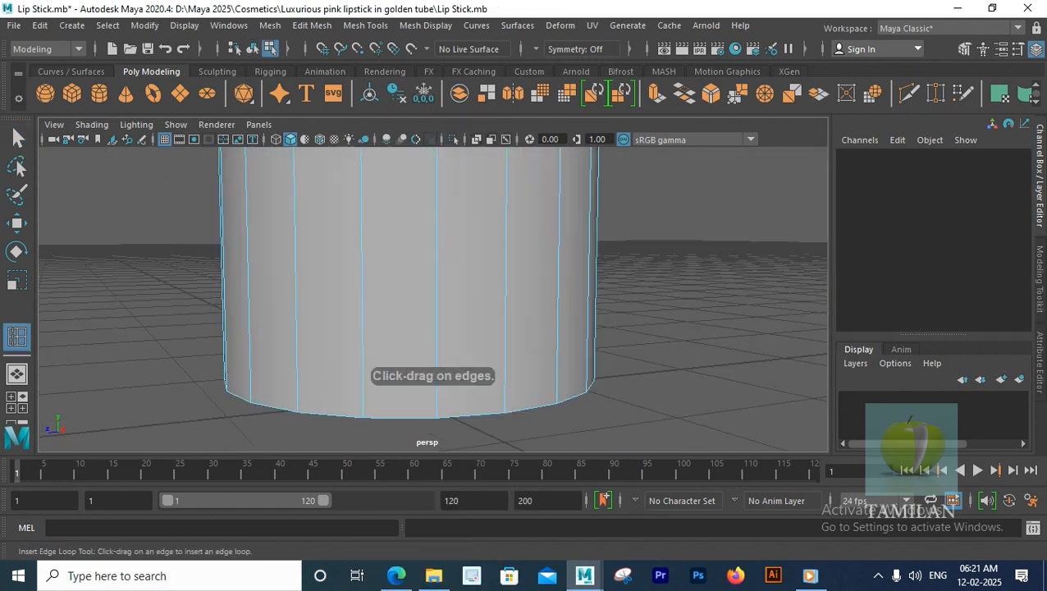
middle_click_drag(427, 329, 425, 234, "alt")
left_click_drag(433, 300, 432, 315)
Step: Insert an edge loop just below the outer rim of the lower shoulder
scroll(433, 299, "down", 5)
middle_click_drag(432, 246, 433, 394, "alt")
scroll(433, 299, "up", 4)
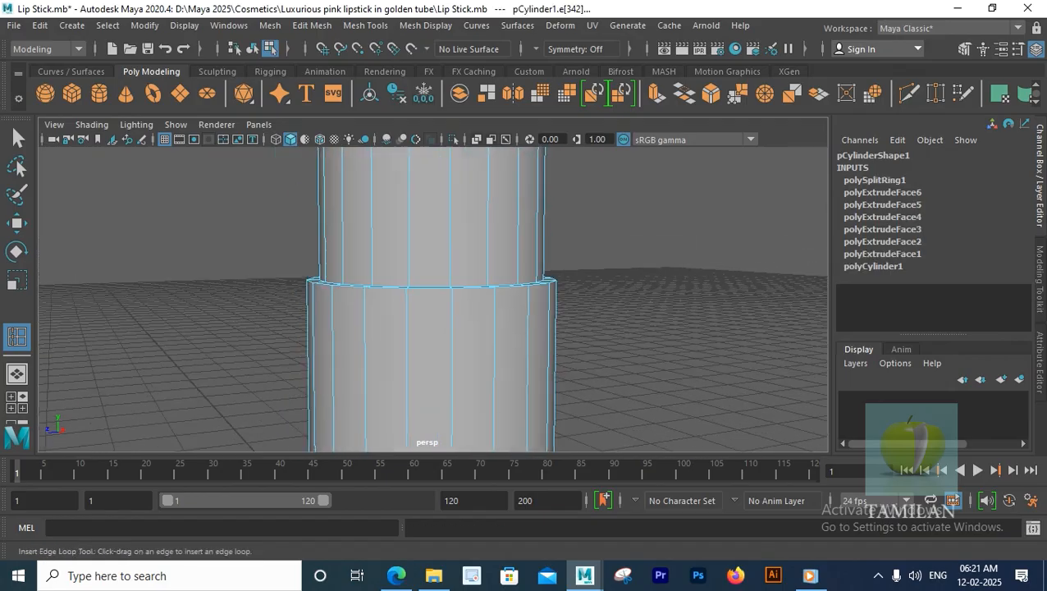
left_click_drag(291, 353, 295, 369, "alt")
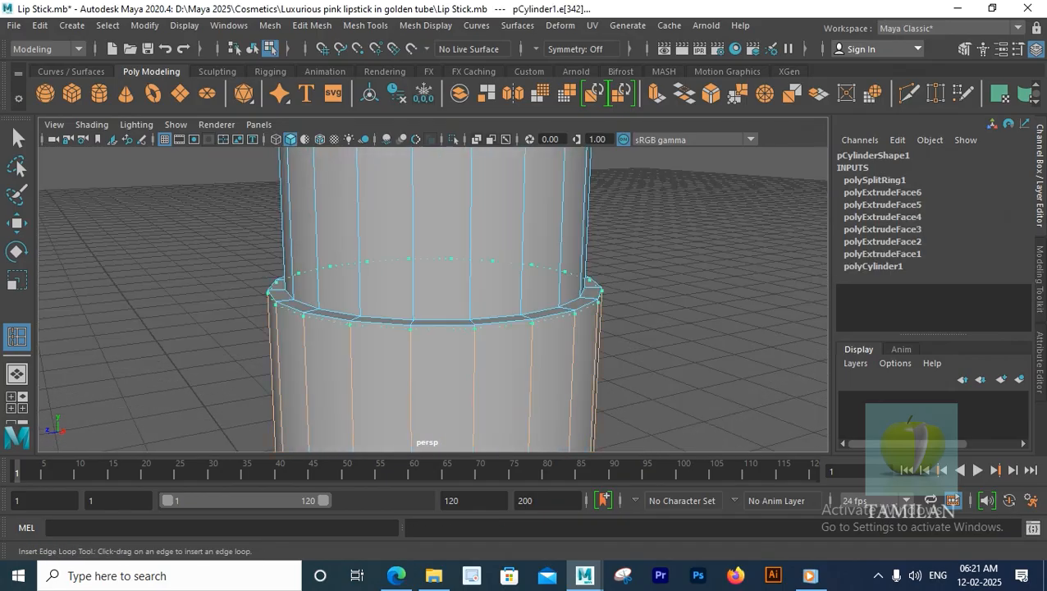
left_click_drag(411, 330, 410, 329)
left_click_drag(410, 329, 426, 329, "alt")
Step: Insert supporting edge loops at the base of the middle section and on the lower shoulder's ledge
middle_click_drag(492, 320, 369, 320, "alt")
scroll(433, 299, "up", 5)
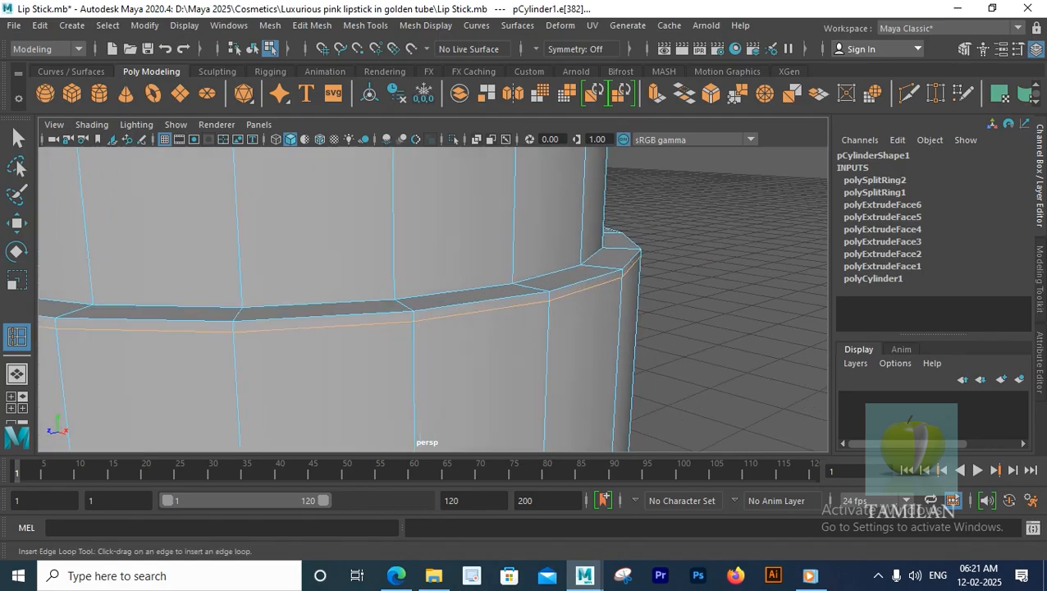
left_click_drag(394, 295, 402, 353)
scroll(432, 299, "down", 5)
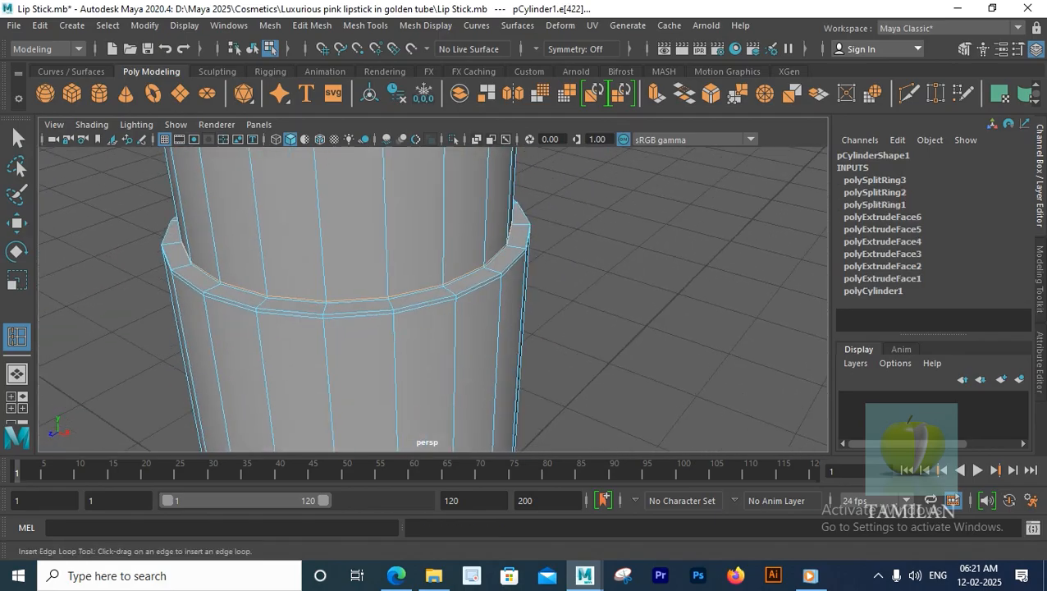
scroll(433, 299, "up", 5)
left_click_drag(467, 269, 490, 284)
middle_click_drag(490, 284, 501, 443, "alt")
Step: Insert edge loops just below the upper shoulder's outer rim and at the base of the top section
scroll(432, 299, "down", 6)
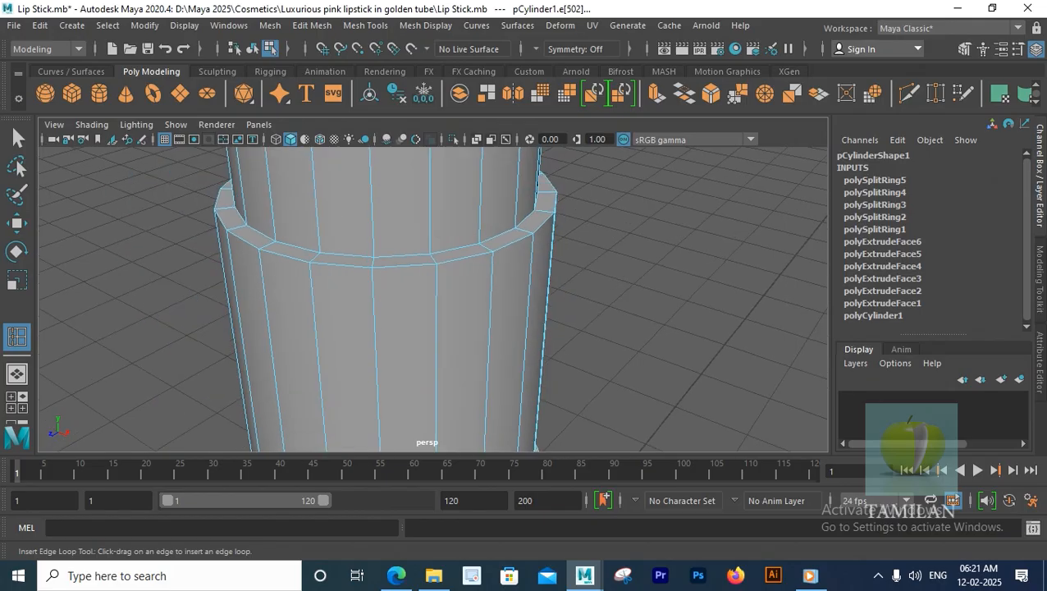
left_click_drag(494, 256, 475, 234)
key("ctrl+z")
scroll(432, 300, "up", 3)
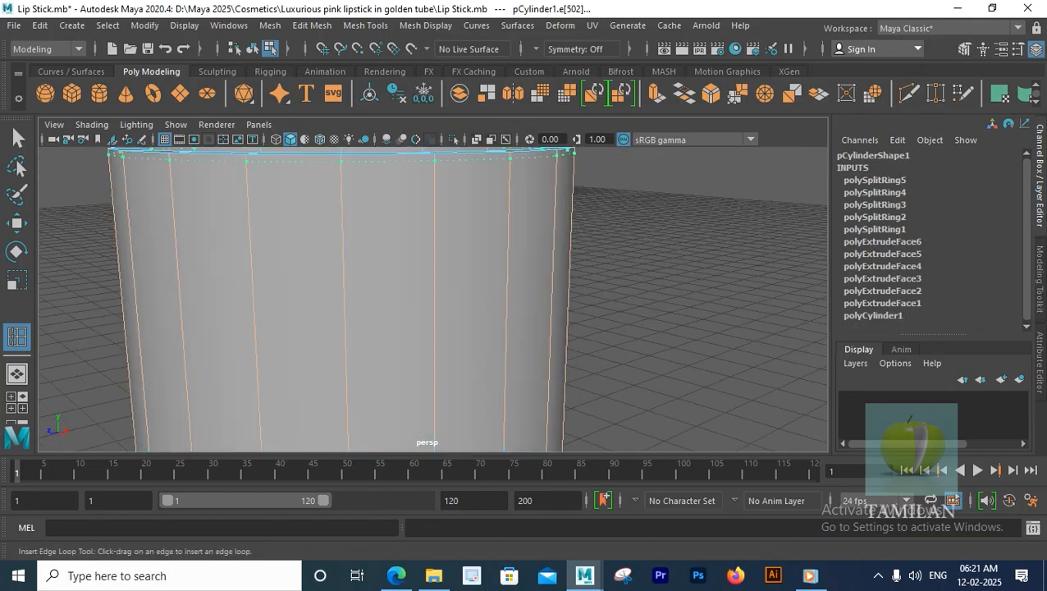
scroll(433, 300, "down", 2)
left_click_drag(434, 159, 436, 255)
scroll(432, 299, "up", 3)
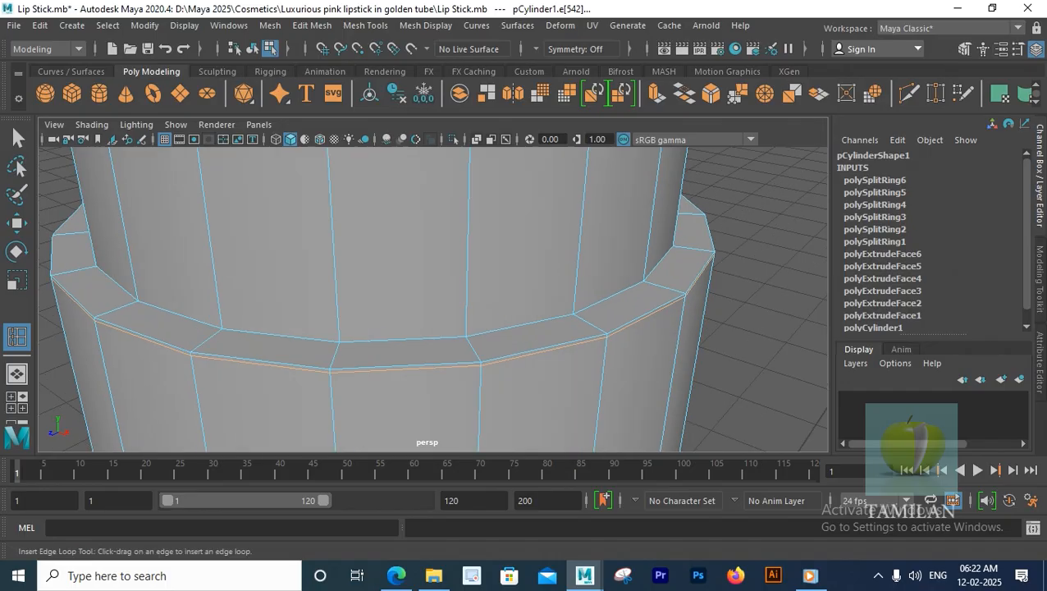
left_click_drag(466, 331, 466, 333)
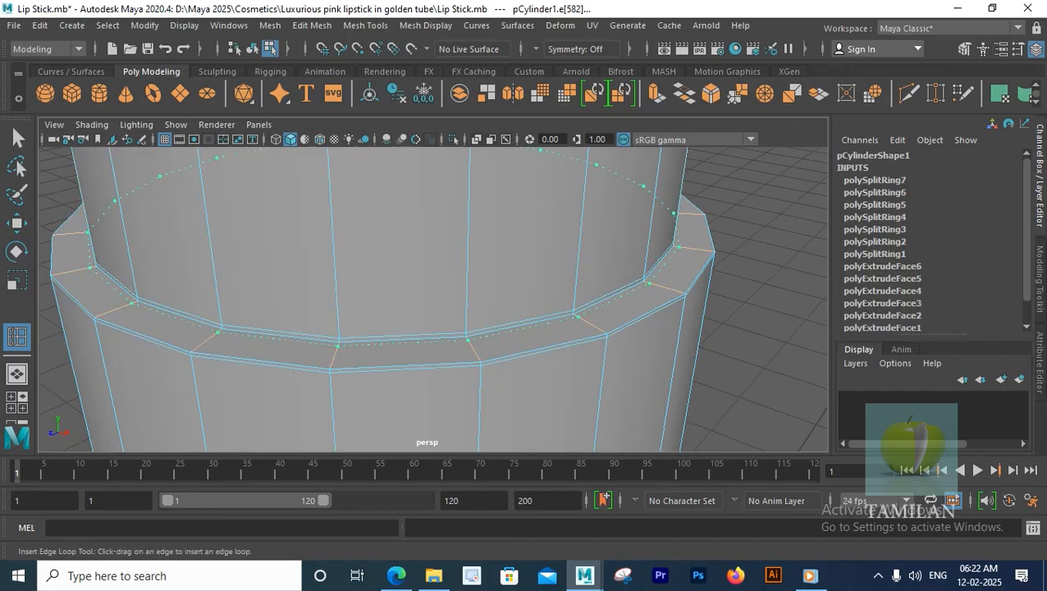
Step: Insert supporting edge loops on the upper shoulder's ledge and just below the tube's outer top edge
scroll(433, 300, "down", 4)
middle_click_drag(460, 246, 461, 353, "alt")
left_click_drag(461, 353, 459, 328, "alt")
scroll(433, 300, "up", 1)
left_click_drag(472, 213, 472, 212)
Step: Insert an edge loop on the tube's inner wall just below the open rim
right_click_drag(459, 213, 18, 138, "alt")
right_click_drag(164, 181, 460, 229, "alt")
left_click_drag(459, 230, 463, 320, "alt")
scroll(433, 300, "up", 3)
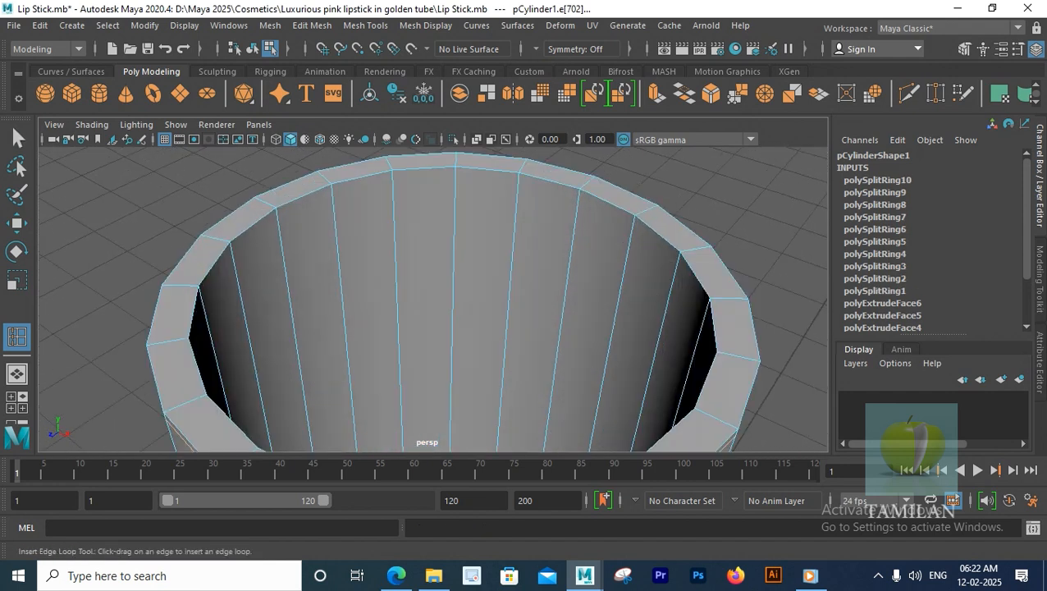
left_click_drag(456, 174, 456, 172)
Step: Insert an edge loop on the inner wall just above the tube's recessed floor, and return to object mode
scroll(433, 299, "down", 4)
left_click_drag(459, 230, 459, 320, "alt")
scroll(433, 300, "up", 4)
middle_click_drag(485, 385, 423, 209, "alt")
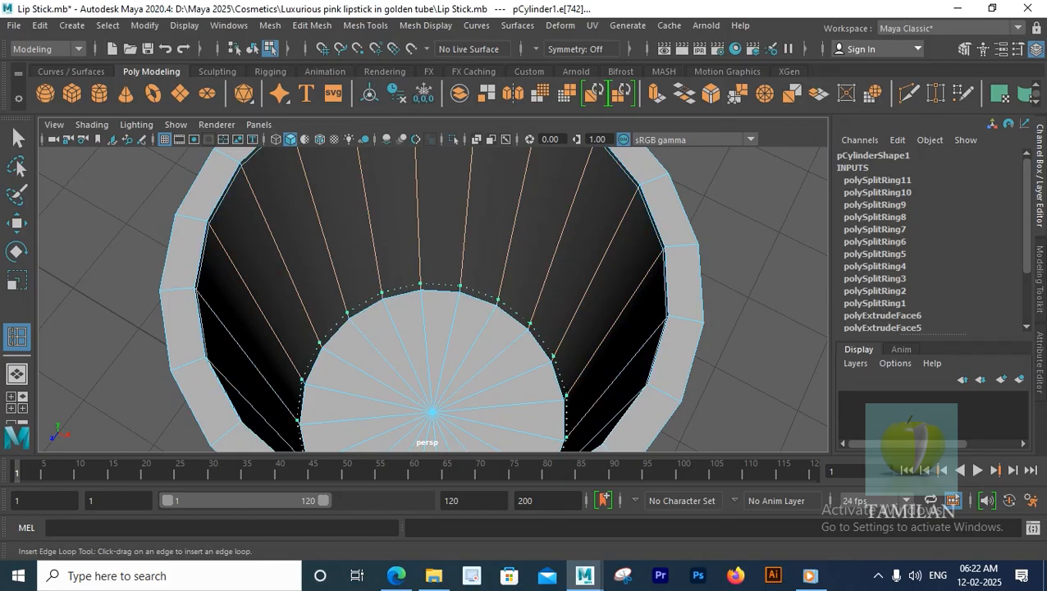
left_click_drag(460, 289, 460, 286)
scroll(433, 299, "down", 4)
left_click_drag(459, 329, 452, 185, "alt")
scroll(433, 300, "down", 2)
scroll(433, 300, "down", 2)
key("q")
right_click_drag(416, 149, 493, 129)
Step: Create a second polygon cylinder and move it straight up to the top of the tube
scroll(434, 299, "down", 7)
left_click_drag(434, 312, 430, 304, "alt")
scroll(433, 300, "up", 3)
scroll(434, 300, "up", 1)
middle_click_drag(433, 299, 438, 320, "alt")
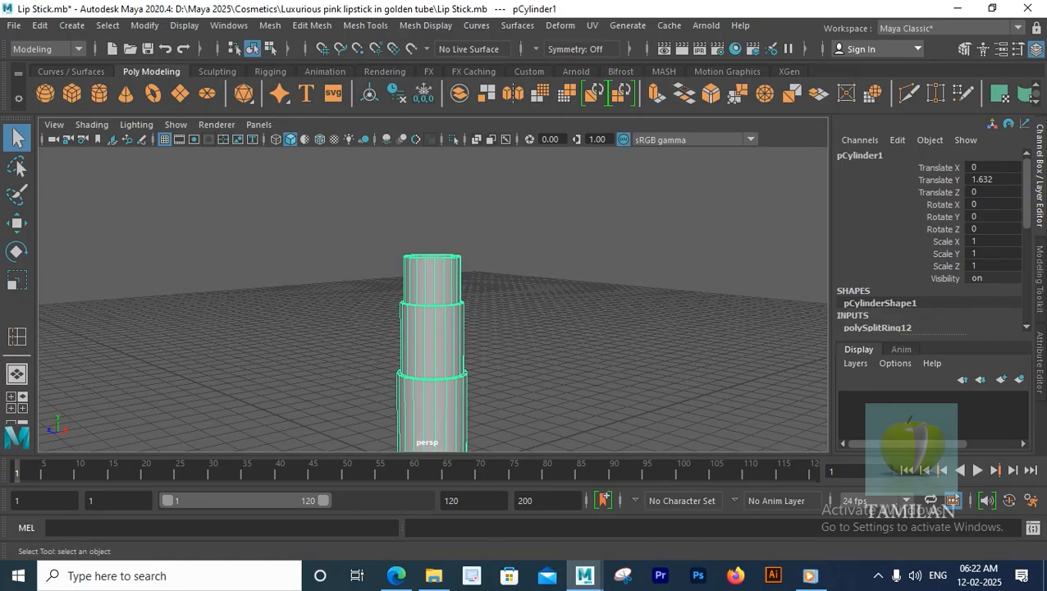
left_click(98, 93)
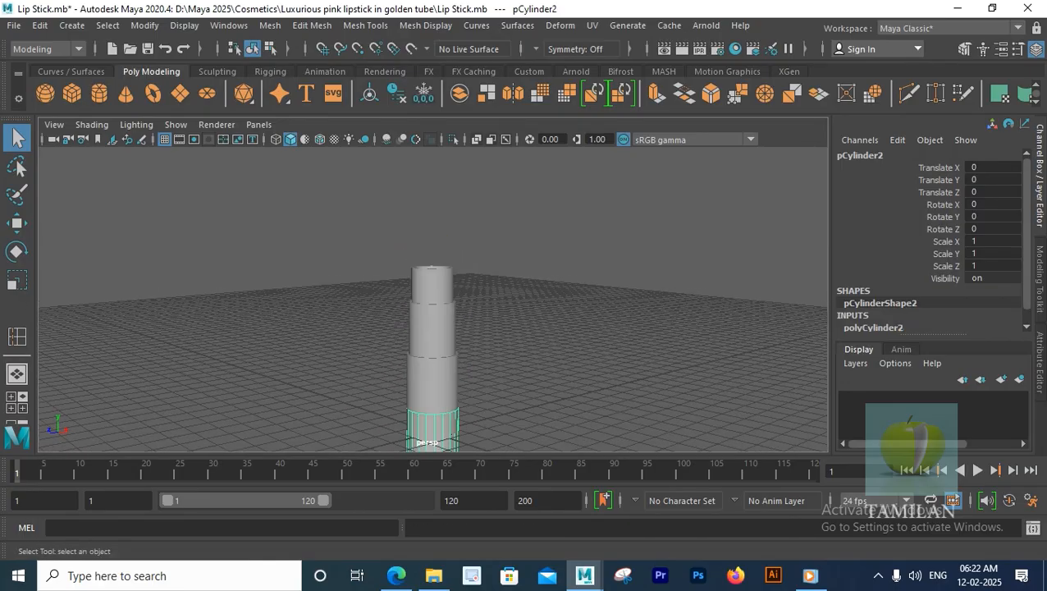
key("e")
scroll(433, 300, "up", 2)
key("w")
left_click_drag(436, 384, 437, 200)
Step: Set the second cylinder's radius to 0.7
scroll(878, 312, "down", 1)
left_click(874, 316)
scroll(874, 317, "down", 3)
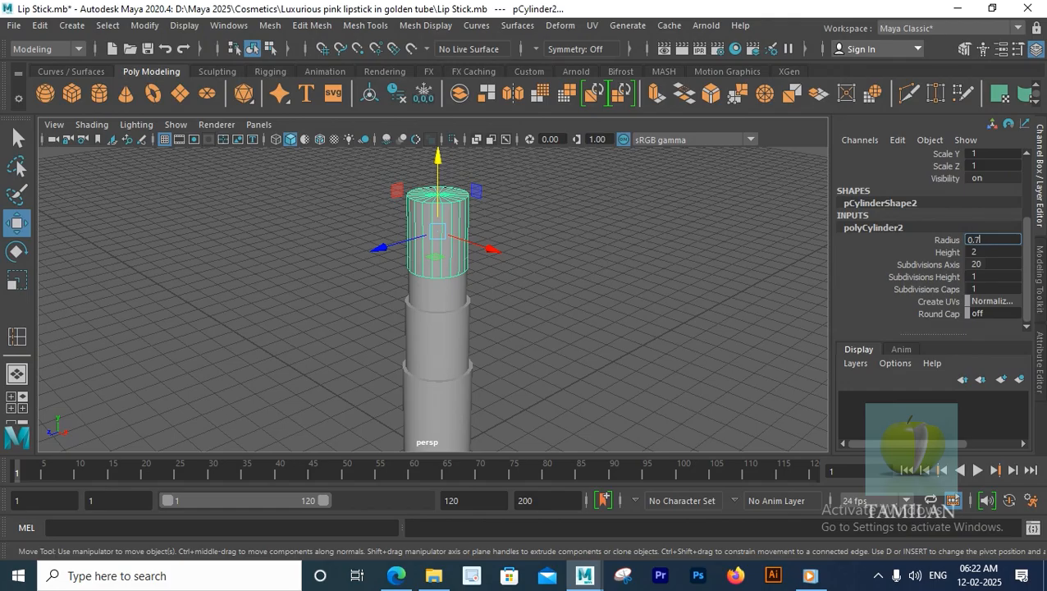
Step: Set the second cylinder's axis subdivisions to 30
left_click_drag(437, 246, 438, 287, "alt")
scroll(437, 287, "up", 4)
middle_click_drag(443, 221, 461, 275, "alt")
scroll(461, 275, "down", 2)
left_click_drag(461, 275, 461, 238, "alt")
scroll(461, 238, "up", 3)
middle_click_drag(461, 238, 451, 289, "alt")
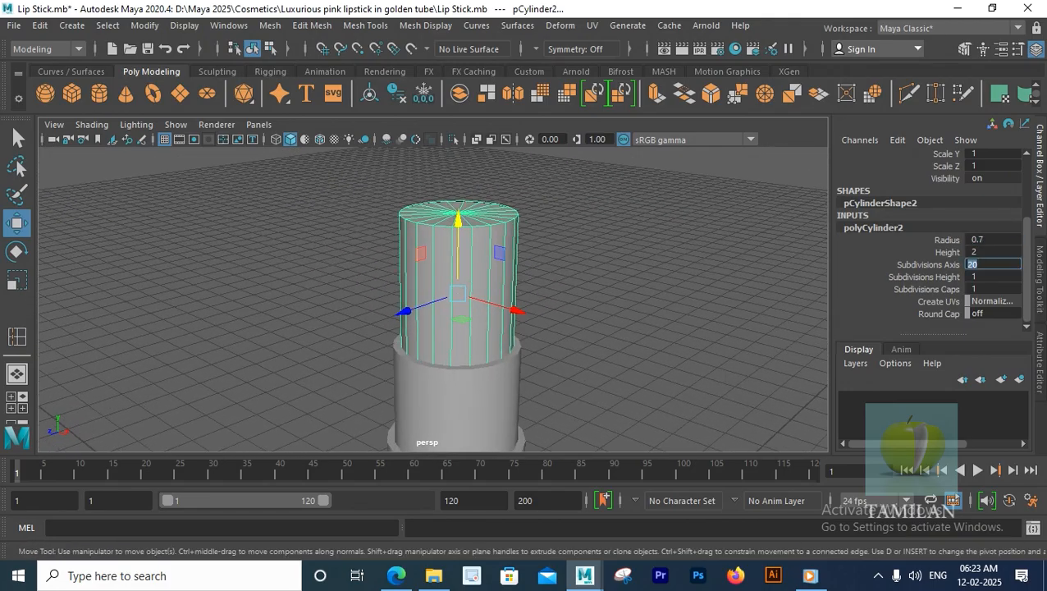
type("30")
key("Return")
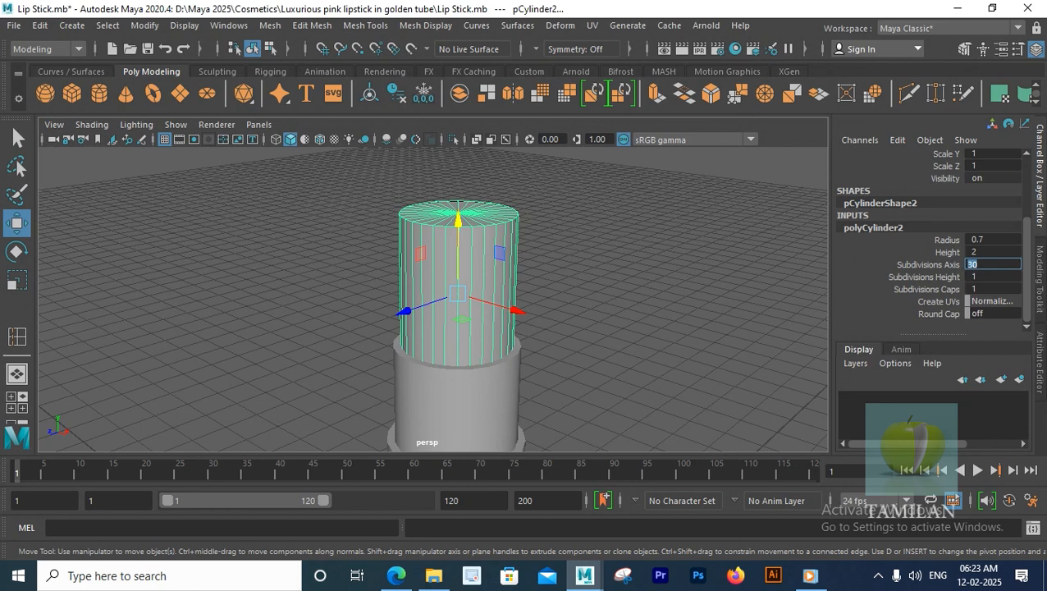
Step: Lower the second cylinder partway into the tube's top opening
scroll(452, 289, "down", 4)
left_click_drag(449, 223, 448, 241)
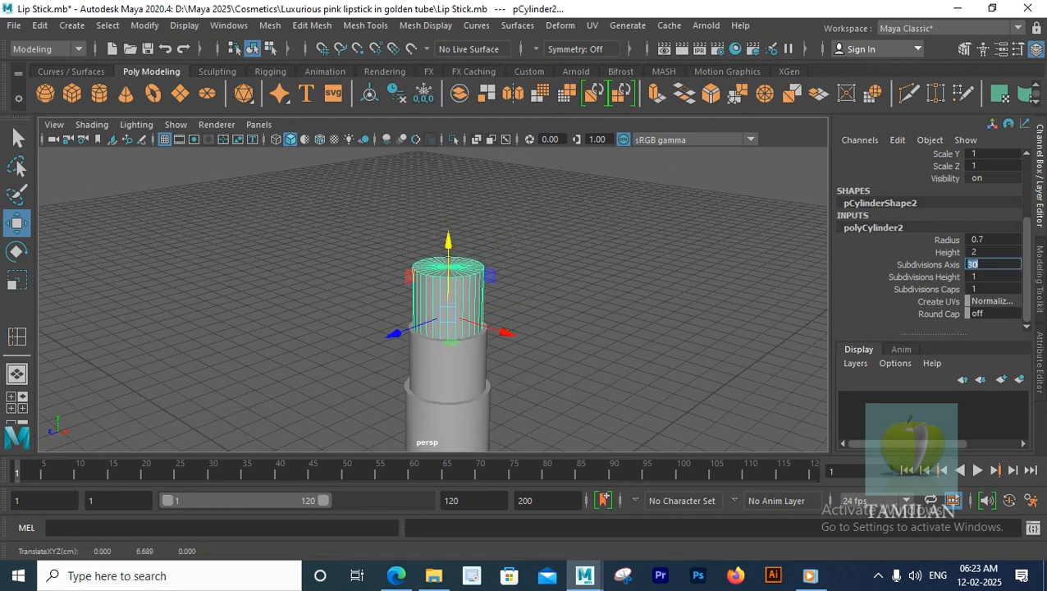
scroll(448, 241, "down", 3)
middle_click_drag(448, 242, 376, 180, "alt")
left_click_drag(377, 180, 291, 215, "alt")
scroll(406, 221, "up", 4)
middle_click_drag(291, 215, 423, 411, "alt")
Step: Set the second cylinder's axis subdivisions to 20 and adjust its vertical position in a front wireframe view
key("space")
key("space")
scroll(432, 299, "down", 3)
left_click_drag(450, 250, 450, 244)
scroll(451, 245, "up", 2)
key("4")
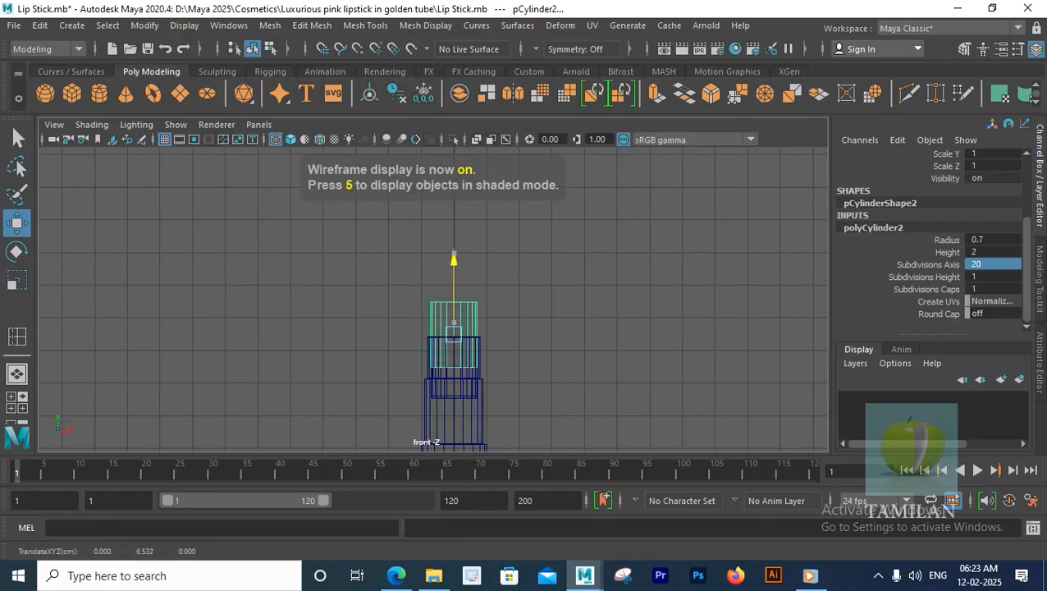
left_click_drag(454, 287, 454, 284)
Step: Set the second cylinder's height to 4 and raise it so its upper part protrudes from the tube
scroll(454, 284, "up", 3)
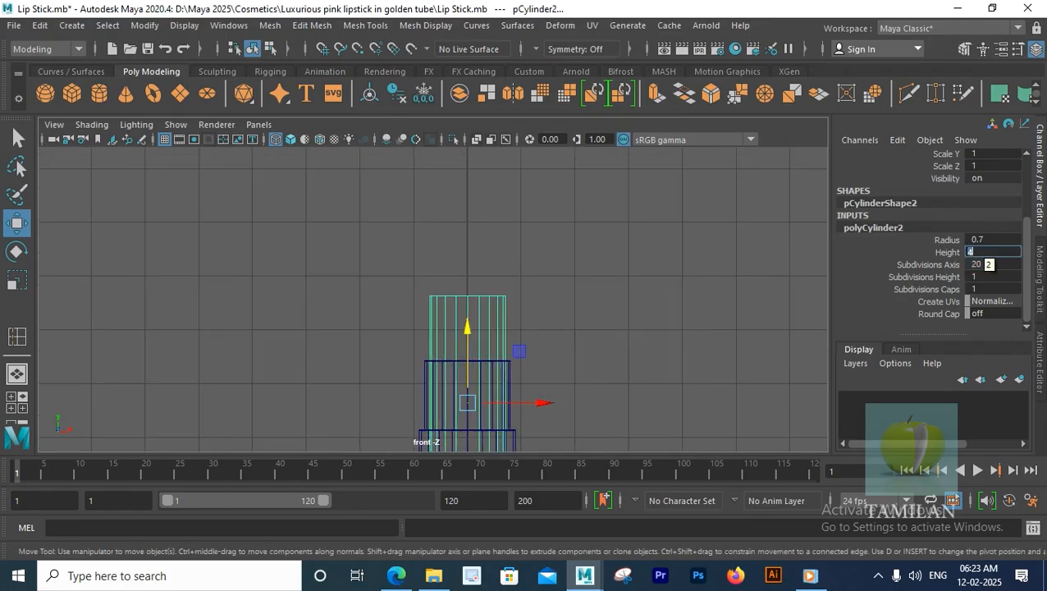
scroll(526, 328, "down", 4)
middle_click_drag(450, 278, 454, 271, "alt")
left_click_drag(454, 269, 454, 235)
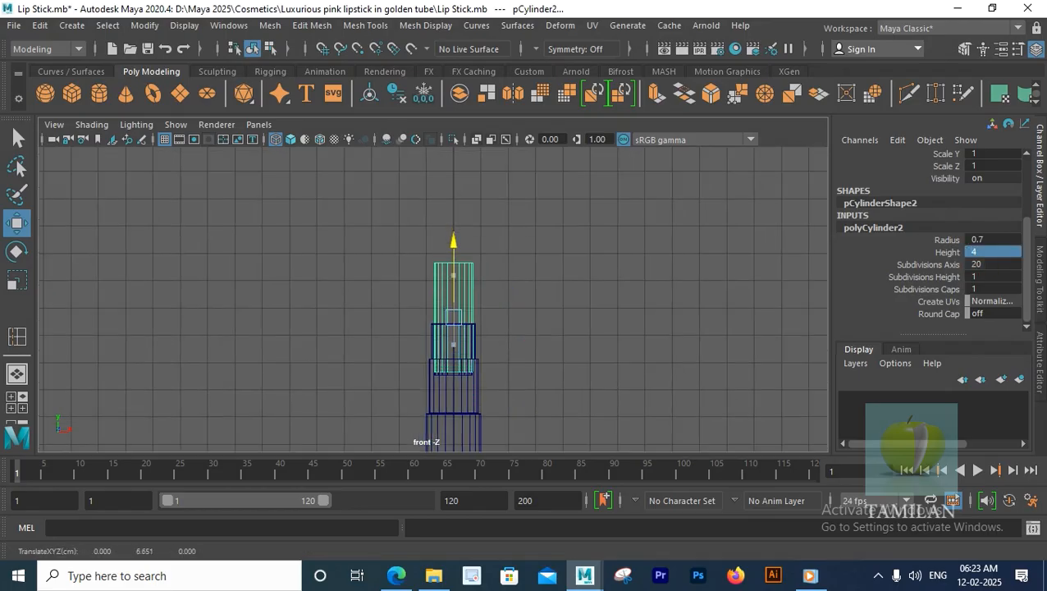
Step: Switch the inner cylinder to vertex selection and select its top row of vertices in the front view
scroll(433, 296, "up", 4)
key("space")
key("space")
left_click_drag(509, 246, 455, 287, "alt")
key("space")
key("space")
right_click(487, 279)
right_click_drag(487, 151, 413, 151)
middle_click_drag(411, 206, 412, 228, "alt")
left_click_drag(366, 238, 529, 285)
scroll(493, 247, "up", 3)
middle_click_drag(493, 246, 460, 277, "alt")
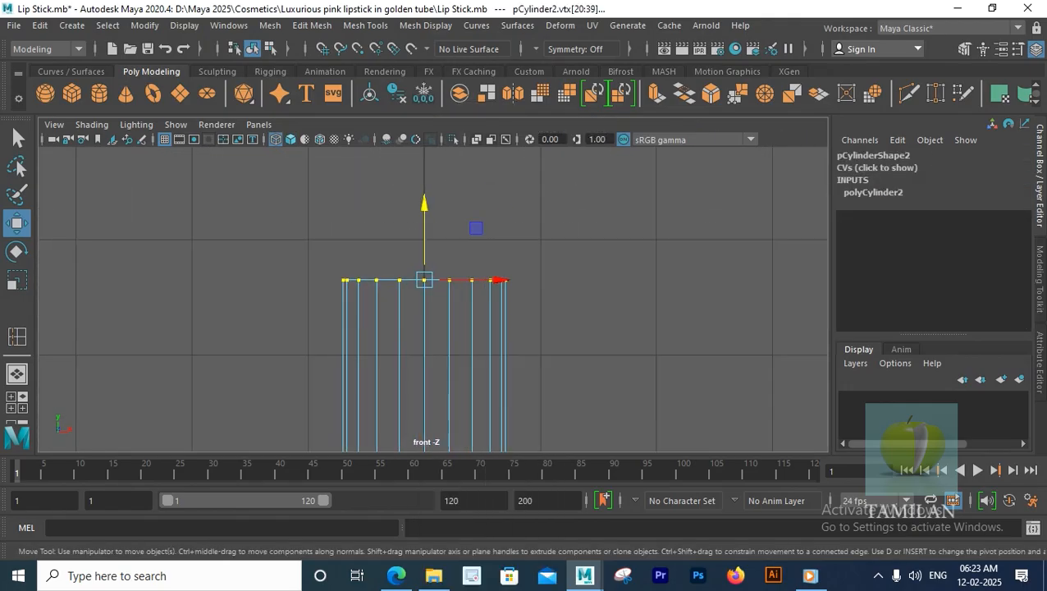
Step: Rotate the inner cylinder's top row of vertices clockwise into a slanted cut and scale it horizontally in the front view
key("e")
left_click_drag(494, 246, 493, 286)
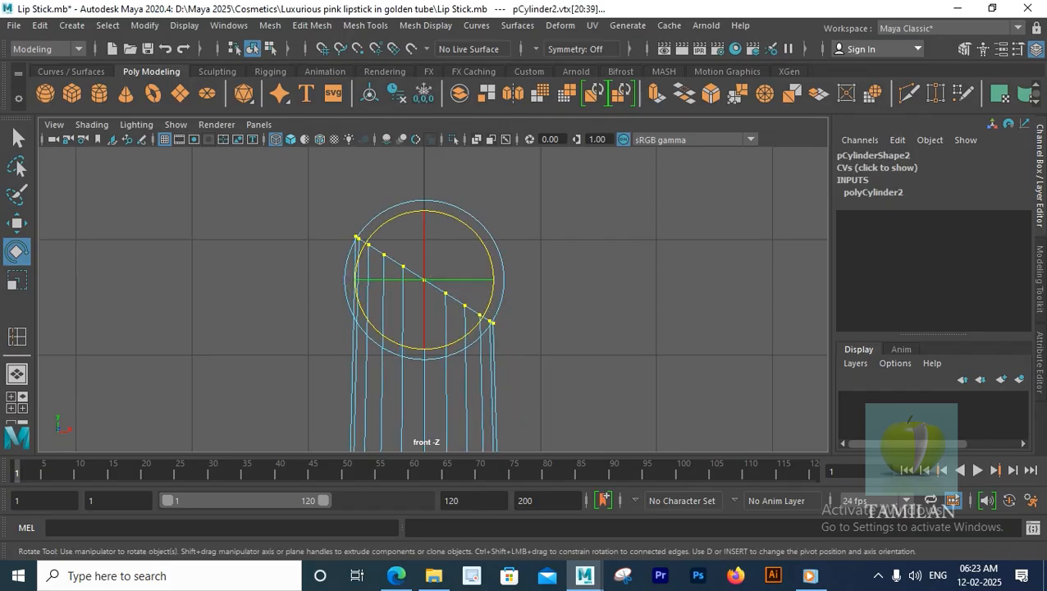
scroll(434, 299, "down", 4)
scroll(433, 299, "up", 2)
middle_click_drag(434, 287, 432, 292, "alt")
scroll(432, 297, "up", 2)
key("r")
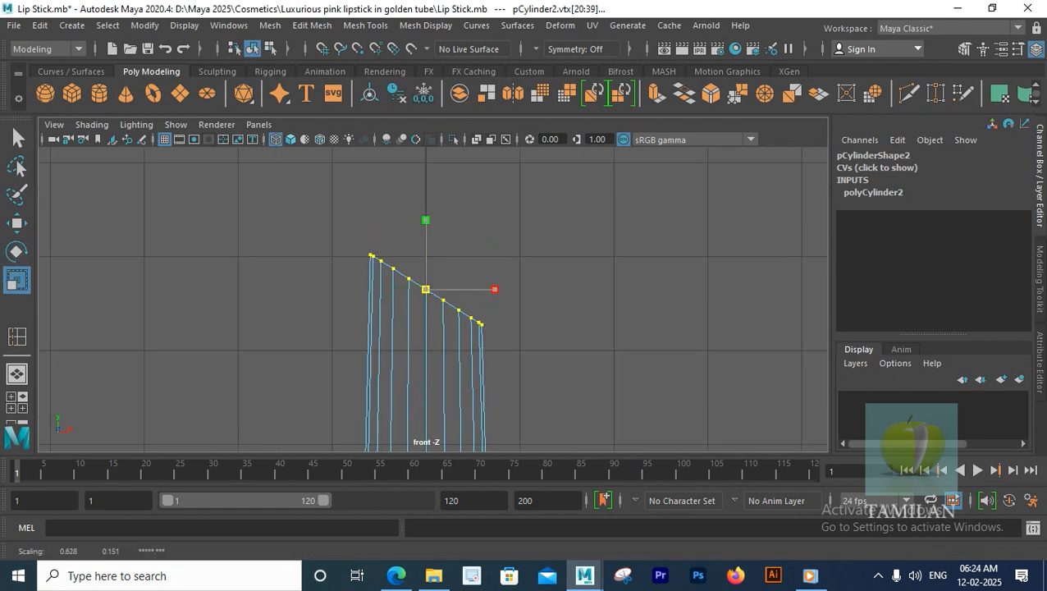
left_click_drag(496, 289, 616, 283)
Step: Switch the inner cylinder to face selection and keep only its slanted top cap faces selected
key("space")
key("space")
right_click_drag(496, 152, 495, 194)
key("space")
key("space")
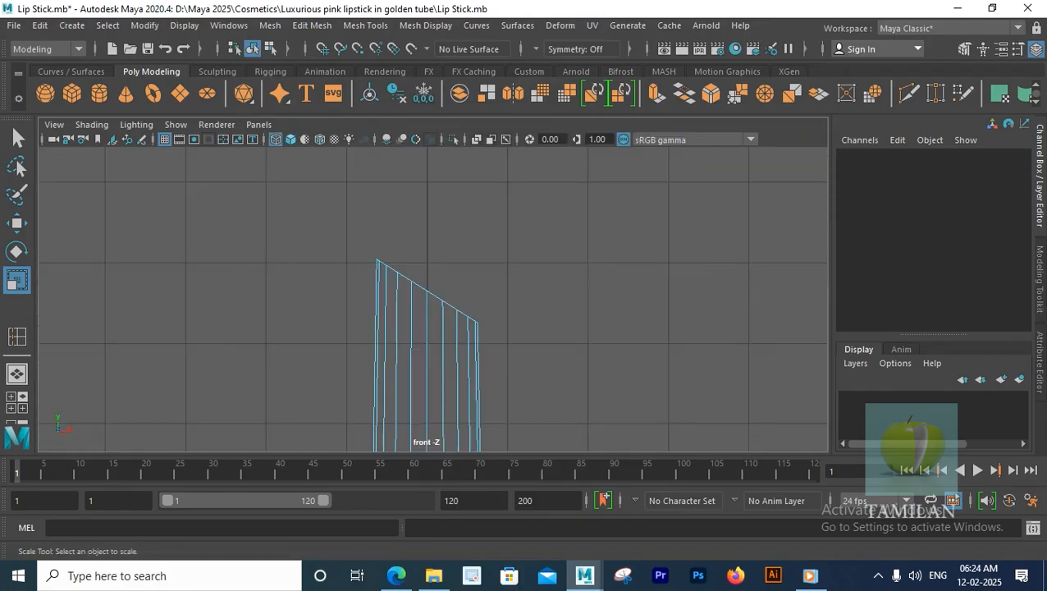
left_click_drag(366, 346, 366, 347)
right_click(399, 287)
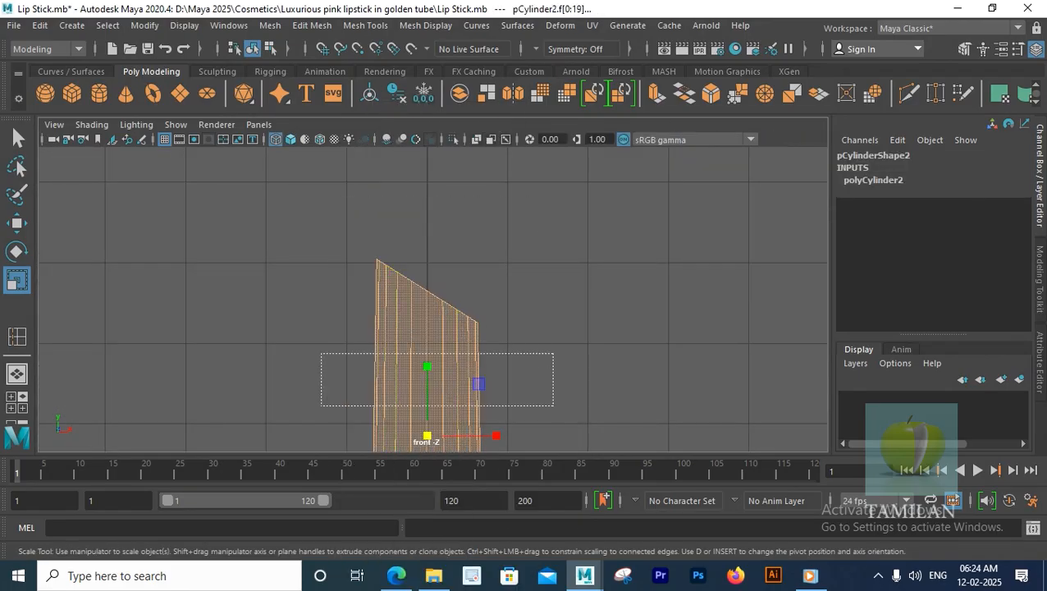
left_click_drag(340, 406, 340, 406, "ctrl")
Step: Extrude the slanted cap faces with an offset of 0.1 and raise them about 0.28 in Y
right_click_drag(407, 213, 406, 255, "shift")
middle_click_drag(405, 255, 407, 255, "alt")
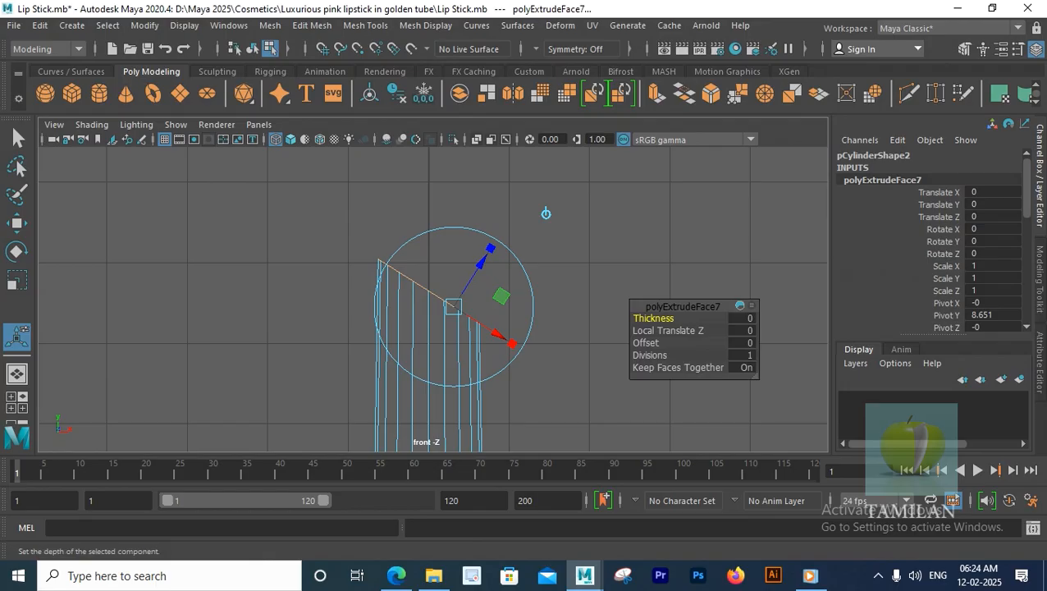
left_click(546, 213)
left_click(742, 342)
type("0.1")
key("Return")
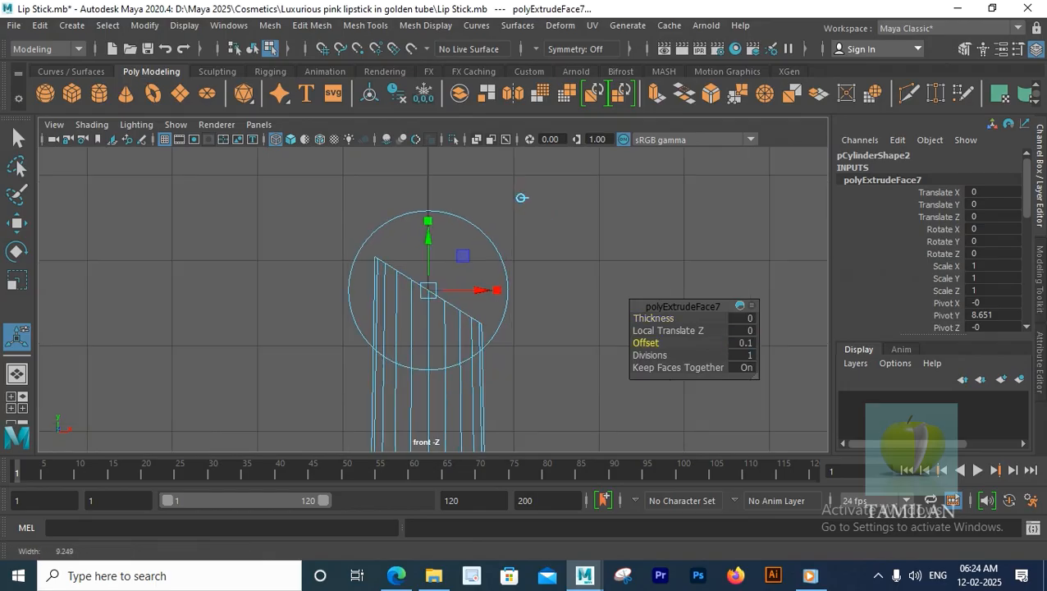
key("space")
key("space")
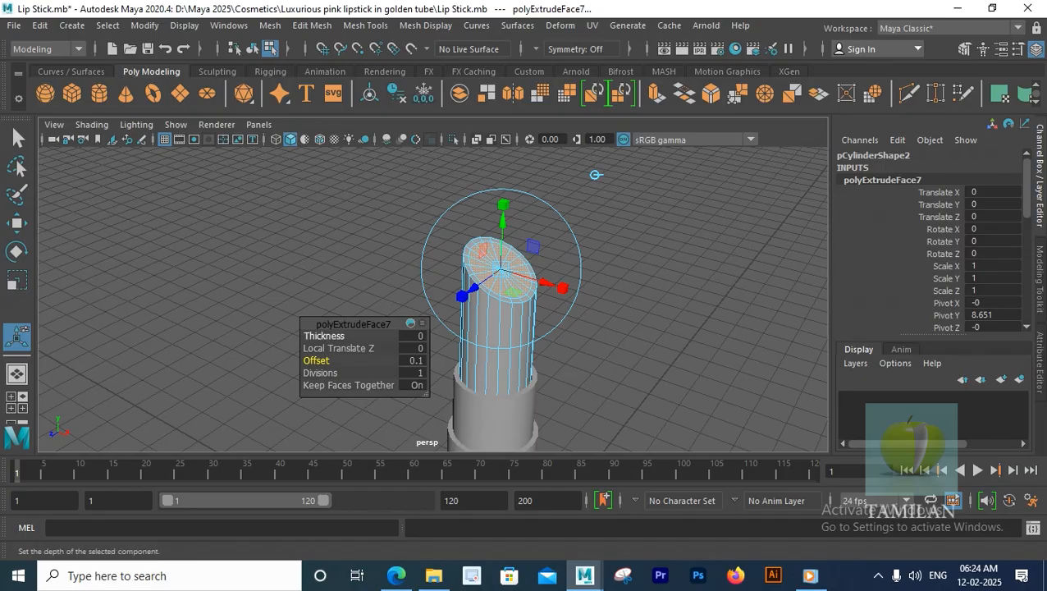
key("ctrl+z")
middle_click_drag(595, 174, 597, 160)
left_click_drag(596, 160, 568, 193, "alt")
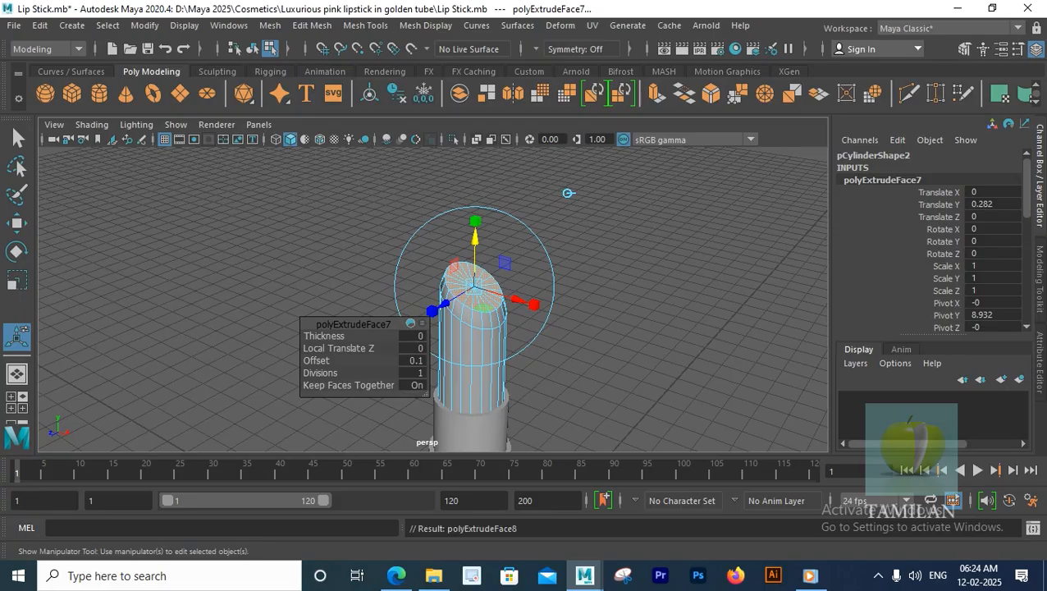
Step: Extrude the cap faces again, scaling them uniformly to about 0.717 and raising them about 0.285 in Y
key("ctrl+e")
left_click(646, 343)
left_click(475, 221)
left_click_drag(473, 287, 470, 286)
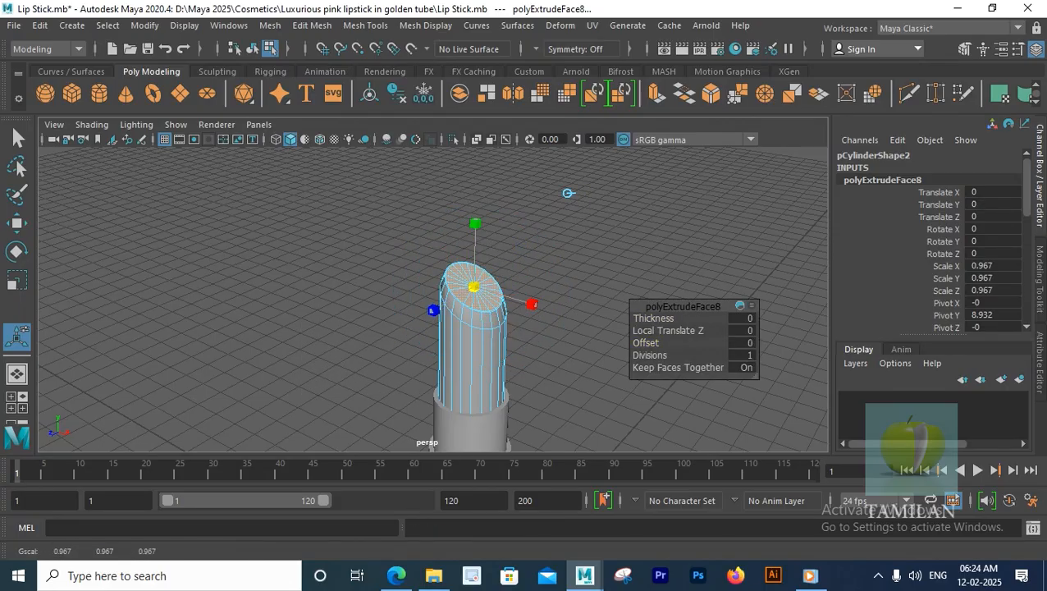
left_click_drag(475, 238, 589, 181)
Step: Rotate the bullet's newest cap faces to a slightly flatter slope in the front view
key("space")
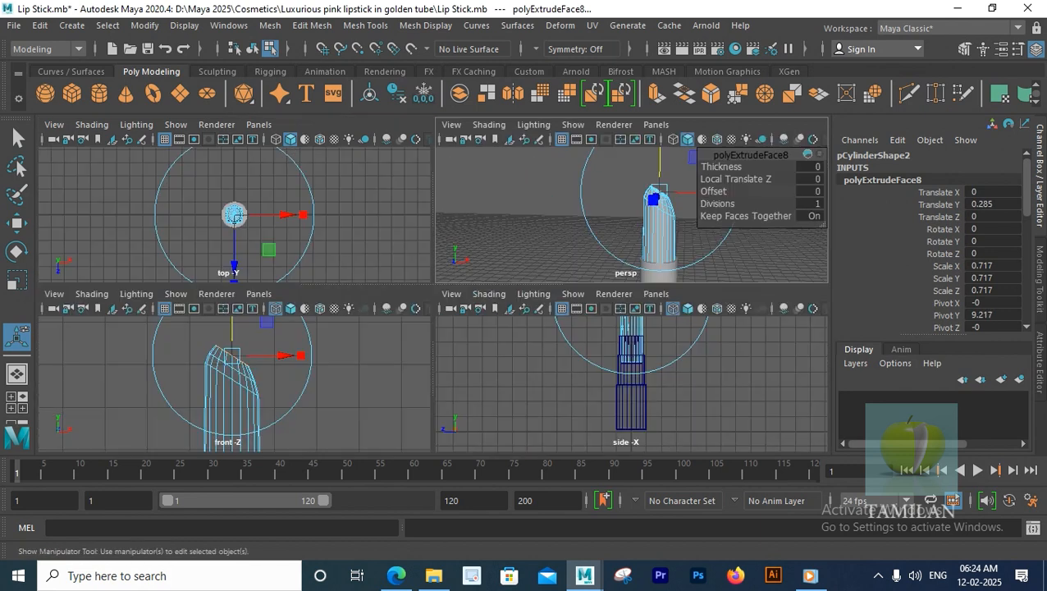
key("space")
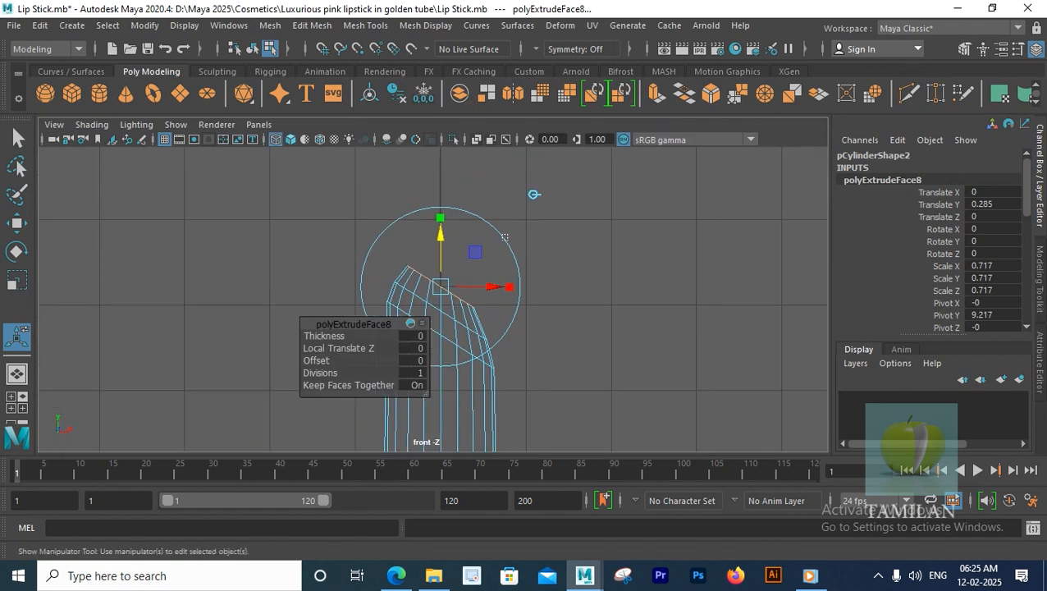
left_click(505, 238)
key("ctrl+z")
left_click_drag(480, 223, 484, 224)
key("w")
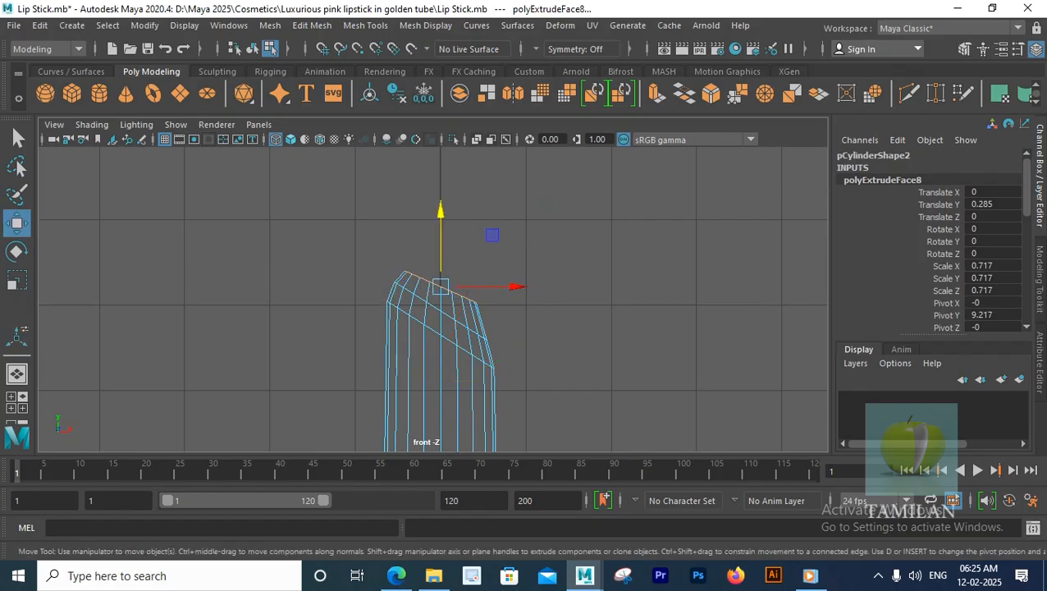
right_click(411, 150)
left_click(491, 129)
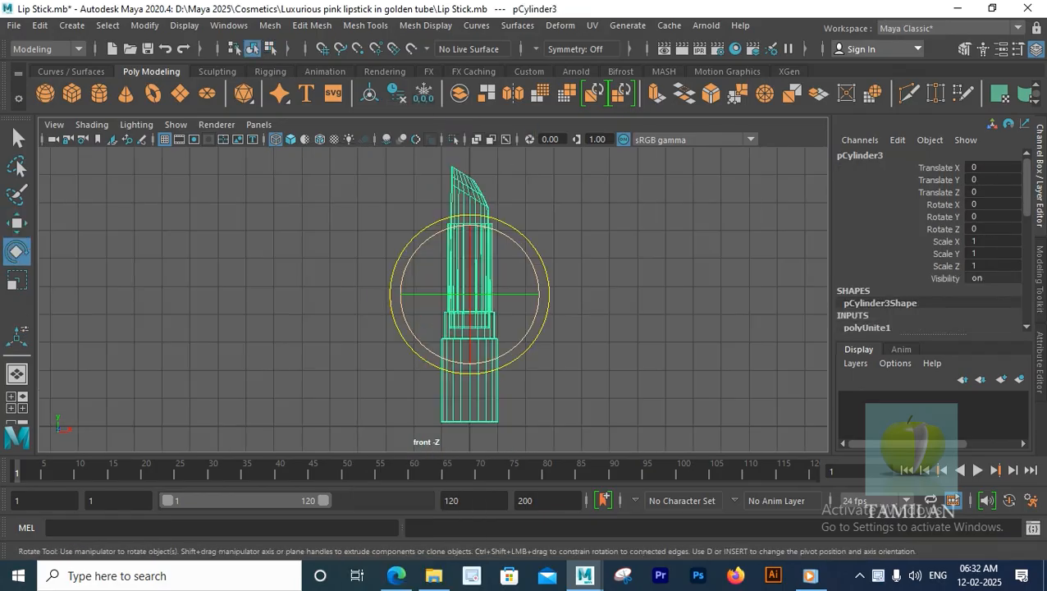
Step: Lay the combined lipstick flat with a Z rotation of 90, move it to about X 5.74, and show it smoothed in wireframe
left_click_drag(502, 232, 405, 268)
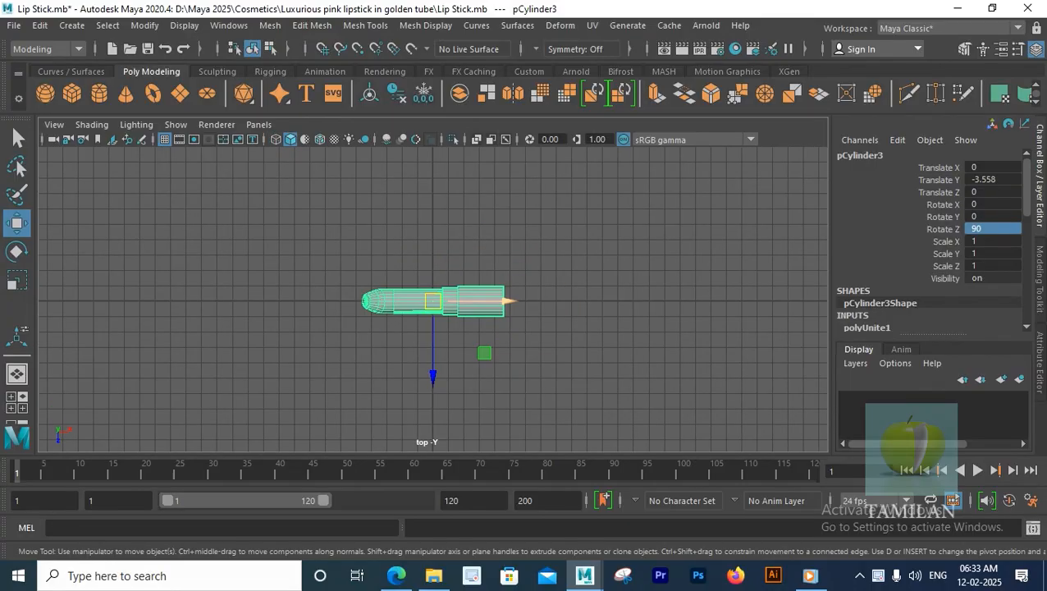
left_click_drag(507, 300, 594, 301)
key("3")
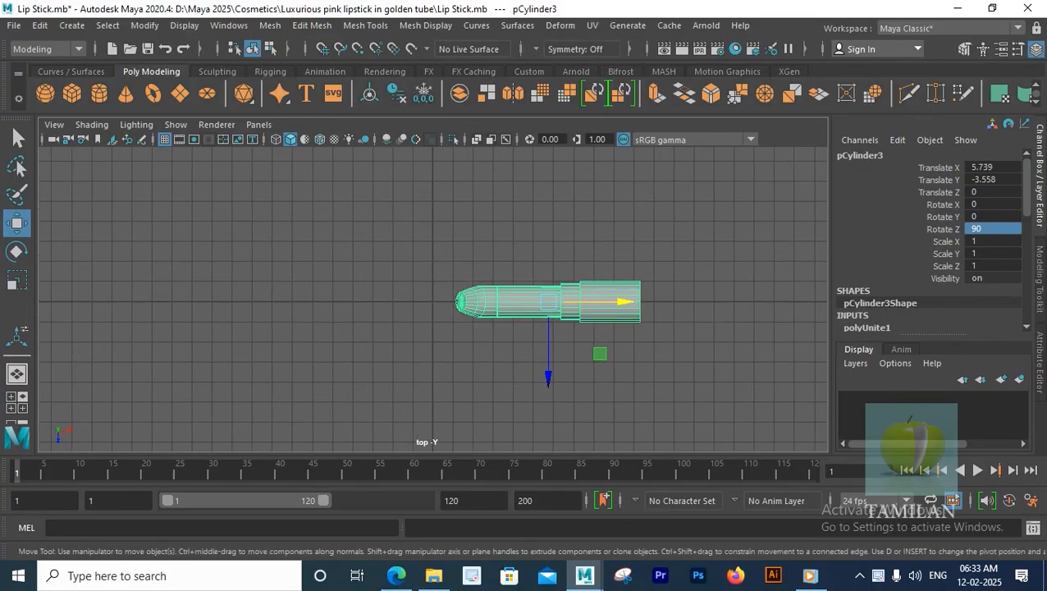
key("4")
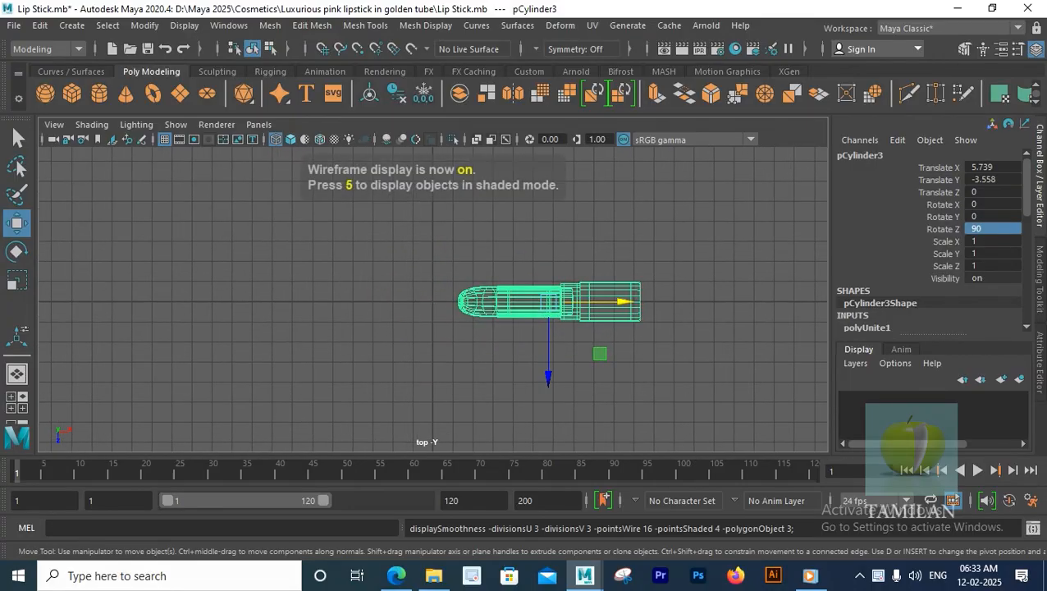
Step: Move the lipstick's pivot to the grid centre, duplicate the lipstick, and rotate the copy about 60 degrees around that pivot
key("d")
left_click_drag(677, 303, 509, 302)
key("ctrl+d")
key("e")
scroll(492, 287, "down", 1)
left_click_drag(467, 244, 398, 243)
scroll(433, 300, "down", 5)
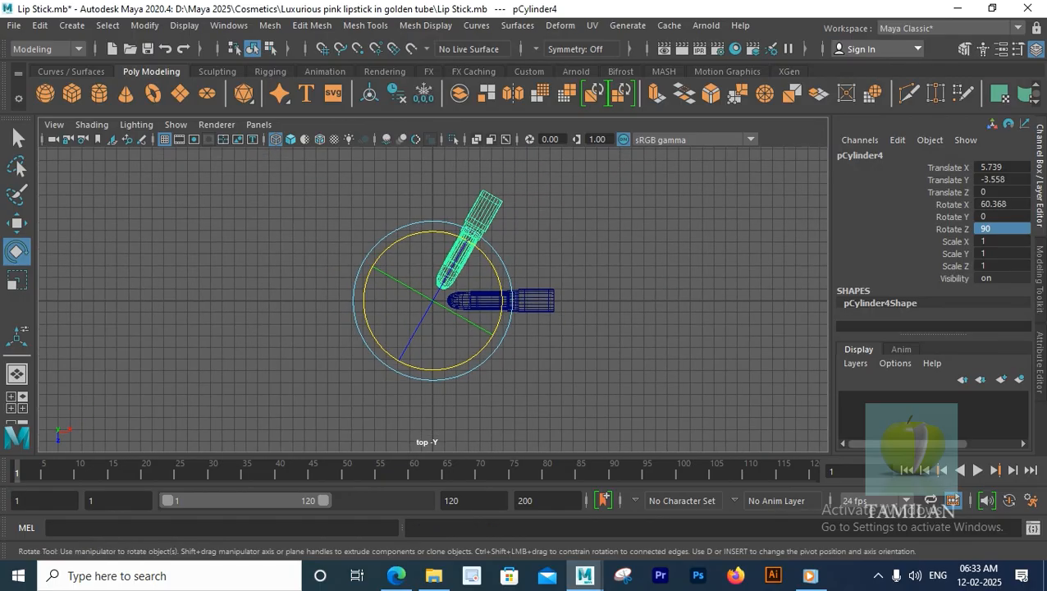
Step: Repeat the rotated duplication four times to complete a radial ring of six lipsticks
key("shift+d")
key("shift+d")
key("shift+d")
key("shift+d")
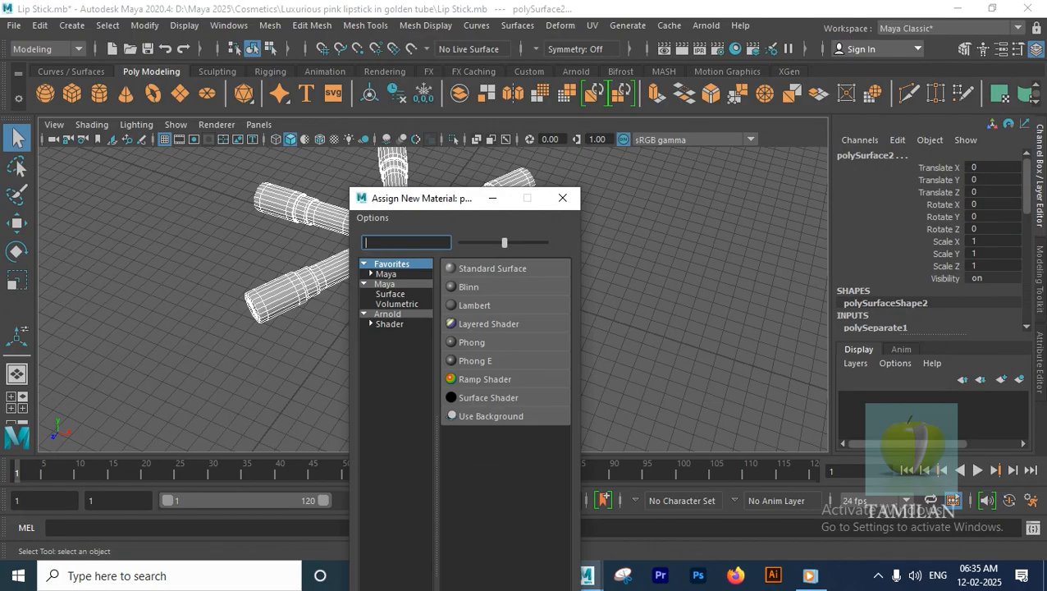
Step: Assign a new aiStandardSurface material to the selected lipstick tubes and name it Lip Outer cap
left_click(386, 306)
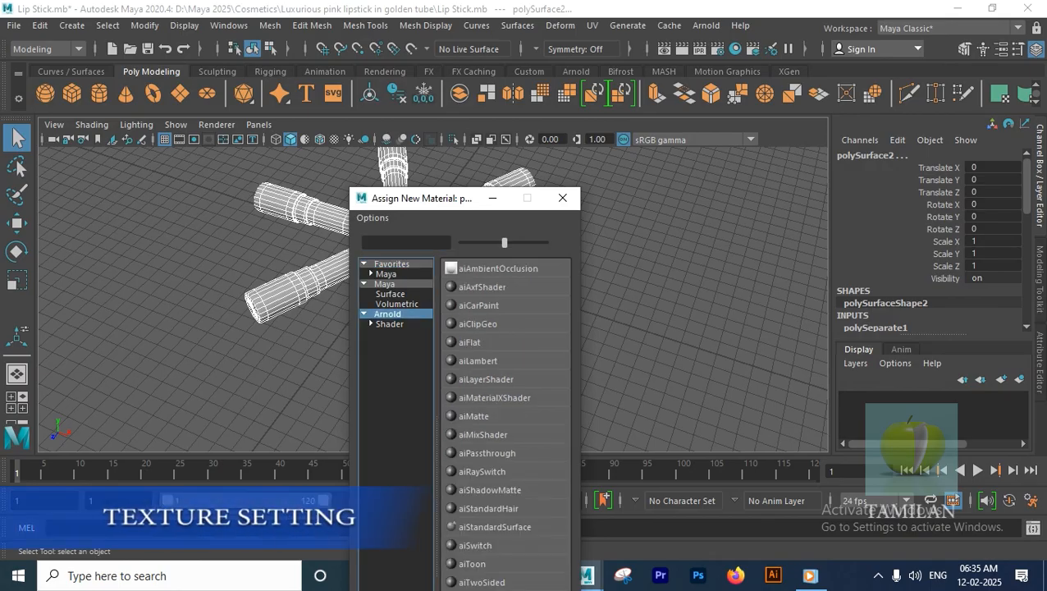
left_click(491, 498)
right_click_drag(346, 326, 348, 526)
double_click(845, 190)
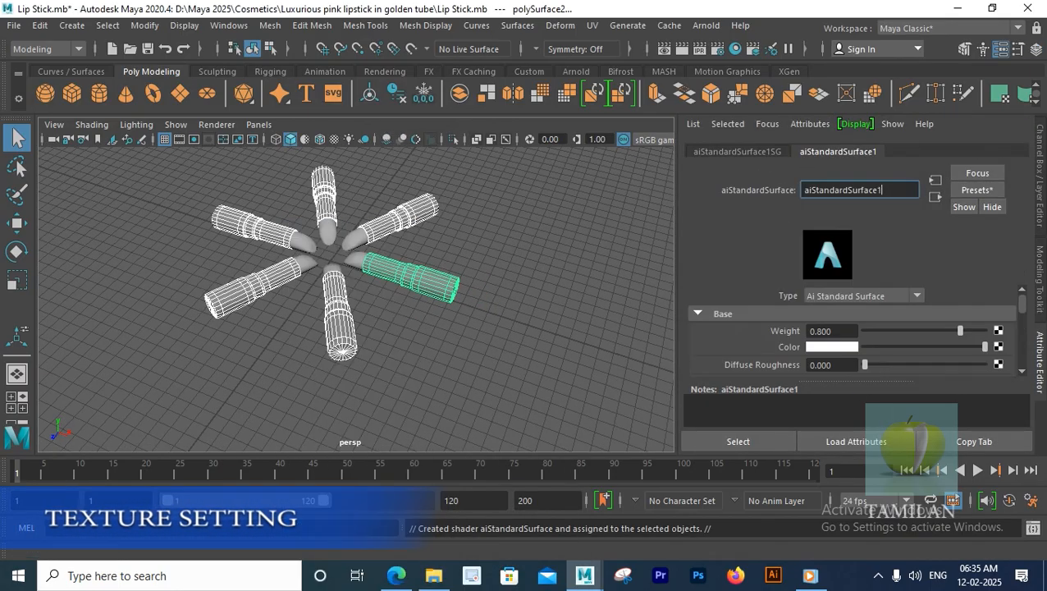
type("Lip Outer cap")
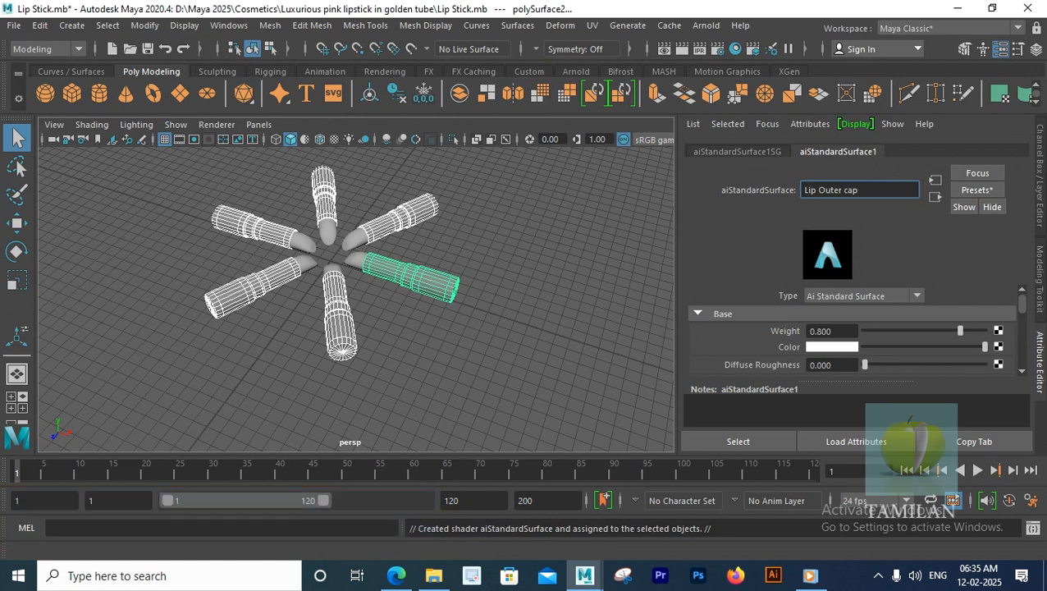
key("Return")
Step: Set the tube material's base color to near-black with value 0.047 and its diffuse roughness to 0.7
left_click(832, 347)
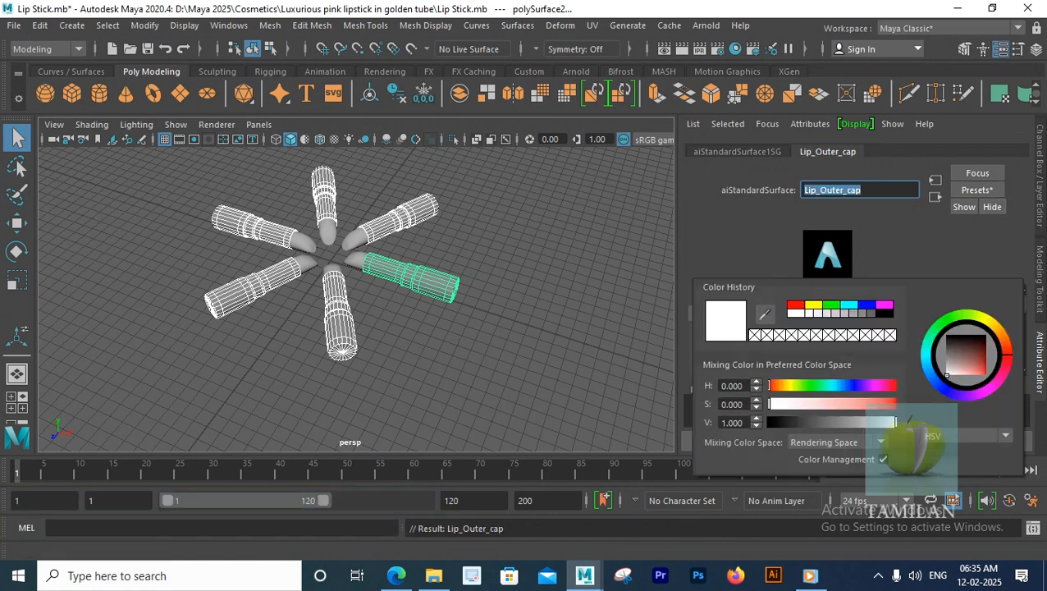
left_click(832, 348)
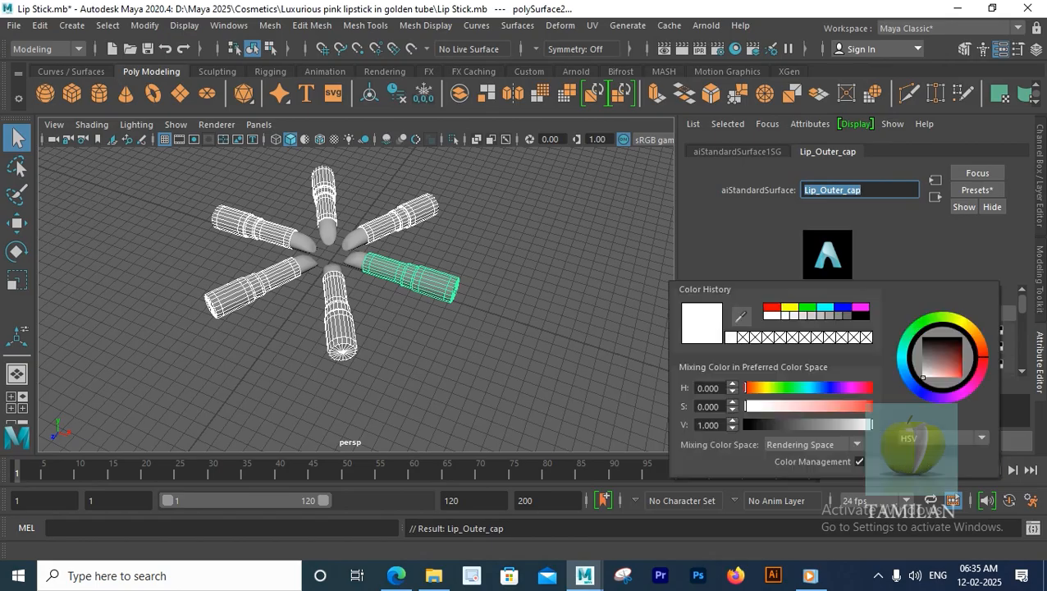
left_click_drag(870, 424, 776, 424)
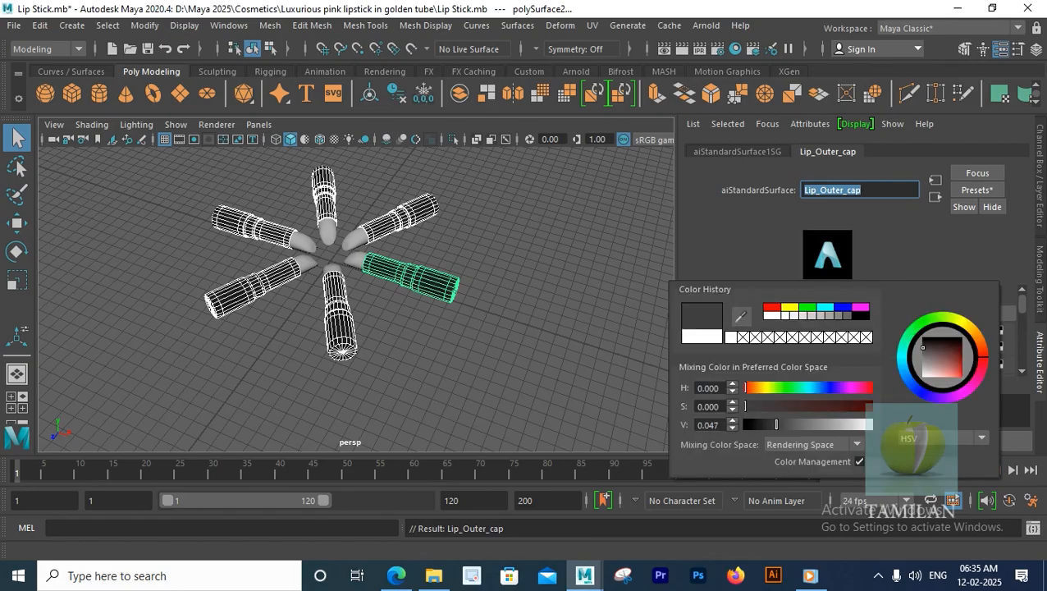
left_click_drag(834, 365, 806, 366)
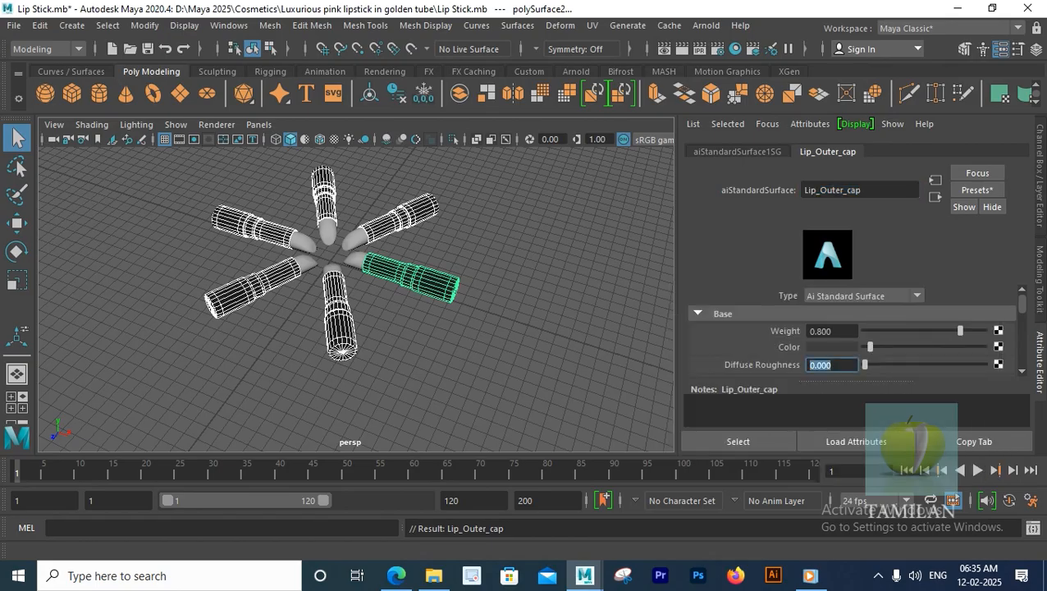
type("0.7")
key("Return")
left_click(525, 336)
left_click_drag(525, 336, 566, 344, "alt")
Step: Select the six lipstick bullets in the top wireframe view and center their pivots
key("space")
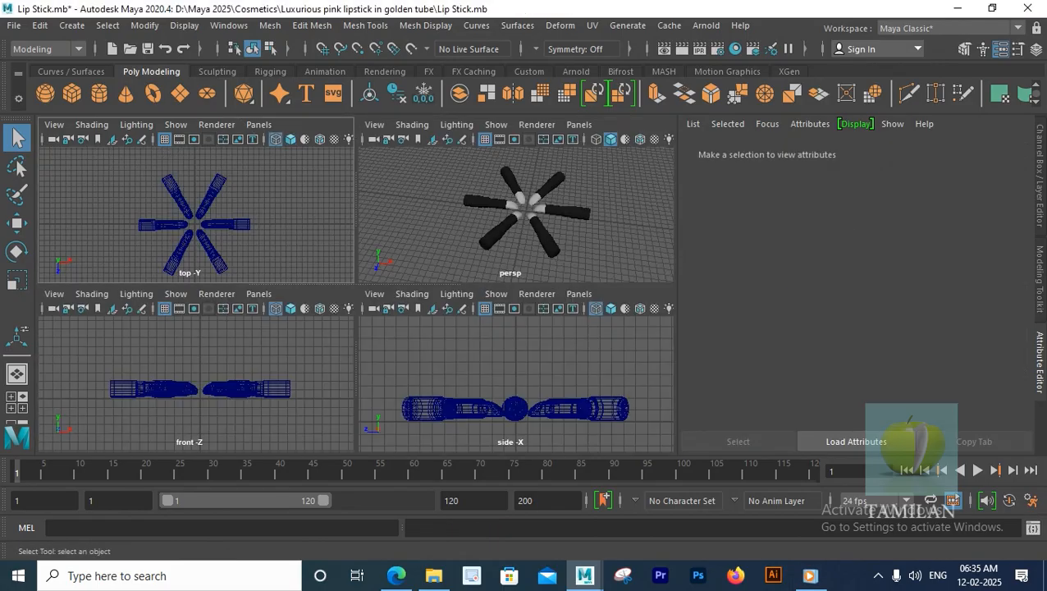
key("space")
scroll(356, 299, "up", 3)
scroll(356, 298, "up", 4)
left_click(427, 294)
key("space")
key("space")
scroll(356, 299, "up", 2)
key("space")
key("space")
left_click_drag(330, 256, 410, 321)
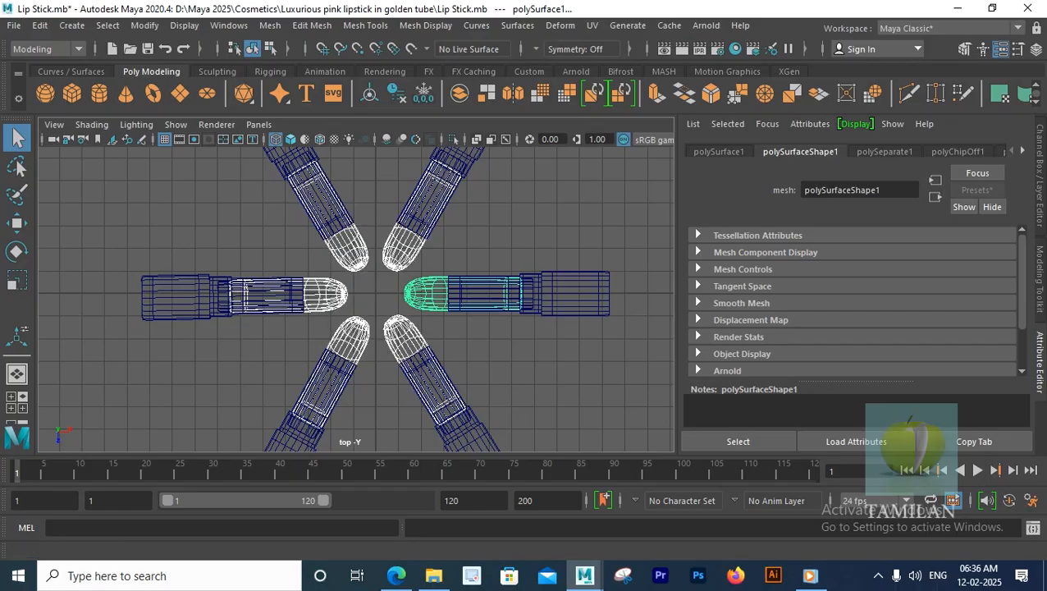
left_click(144, 25)
left_click(178, 140)
Step: Select a single lipstick bullet in the perspective view and assign it a new aiStandardSurface material
key("space")
key("space")
left_click(533, 353)
left_click_drag(533, 353, 578, 371, "alt")
middle_click_drag(416, 266, 381, 299, "alt")
left_click(381, 299)
right_click_drag(377, 300, 373, 545)
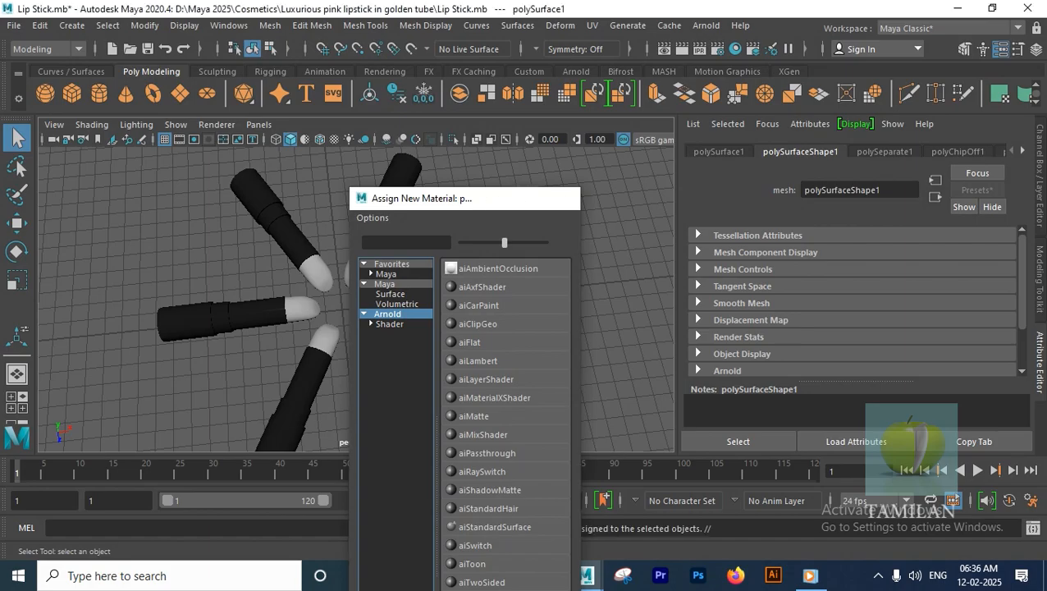
left_click(484, 527)
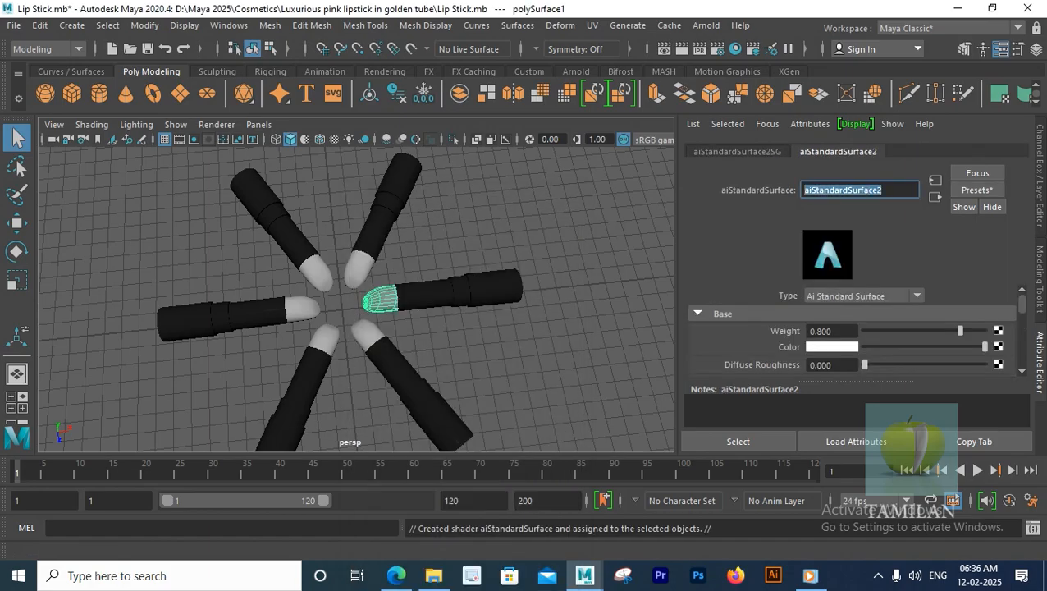
Step: Name the bullet's new material Lip_matte_color
type("Lip Color")
key("Return")
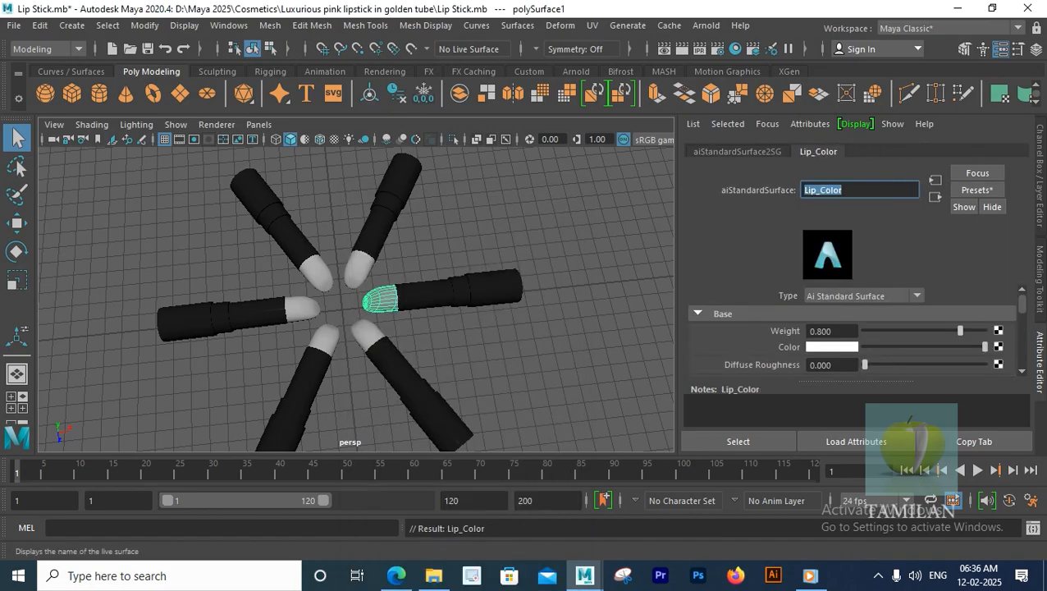
left_click(858, 190)
type("Matee")
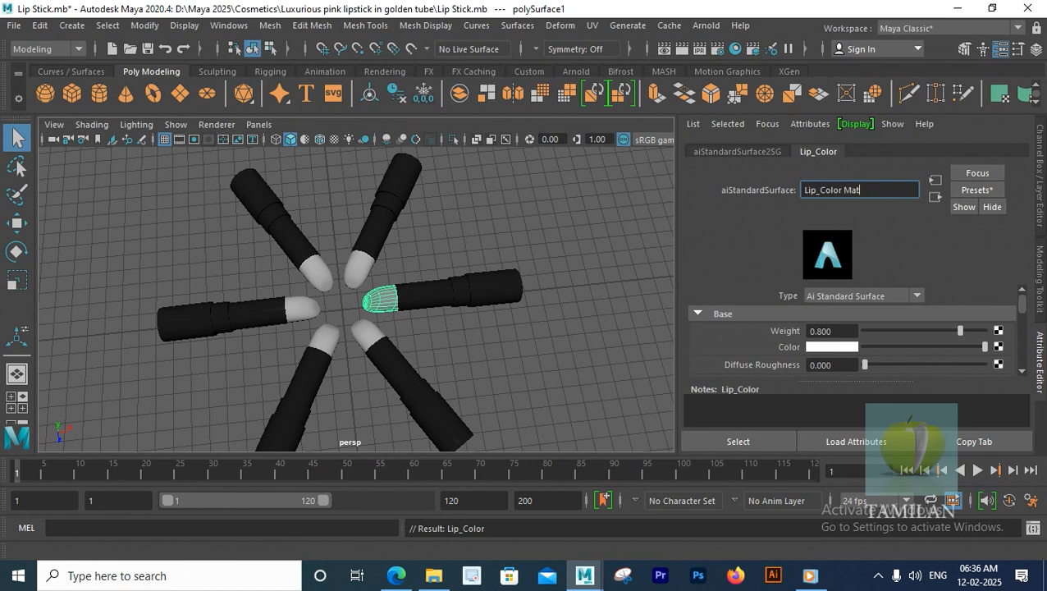
key("BackSpace")
key("BackSpace")
key("BackSpace")
key("BackSpace")
type("matee colo")
key("Return")
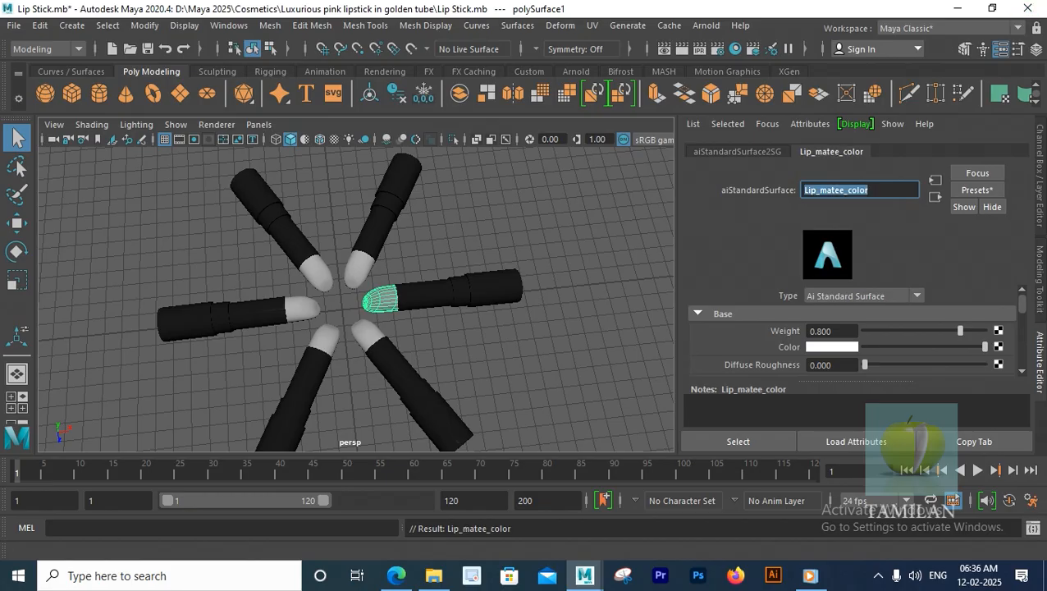
left_click(842, 189)
key("BackSpace")
type("t")
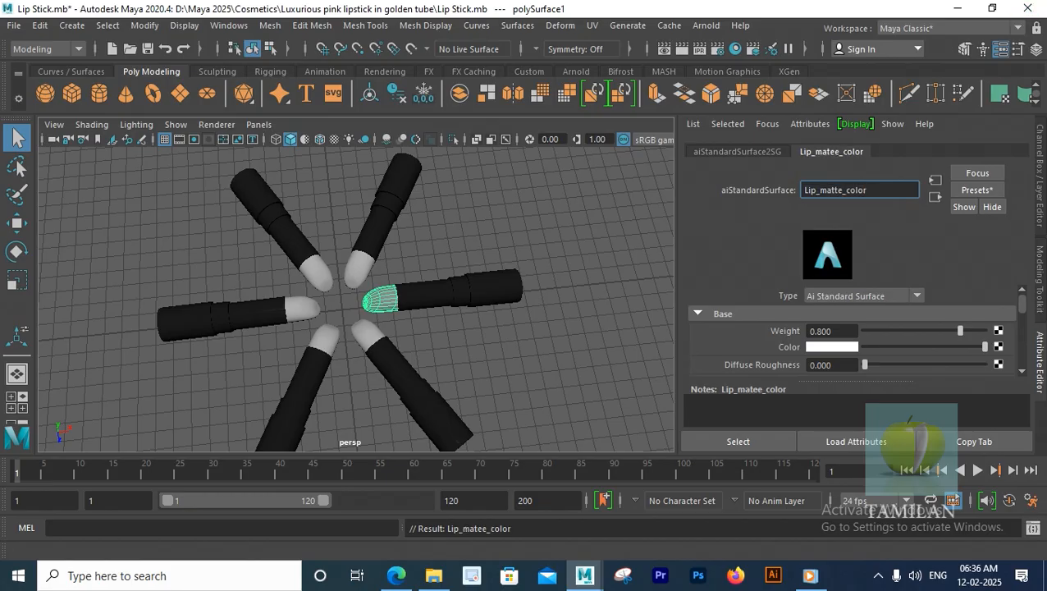
key("Return")
Step: Set the bullet material's base color to a light pink with hue 360 and saturation 0.712
left_click(832, 347)
left_click_drag(767, 405, 856, 405)
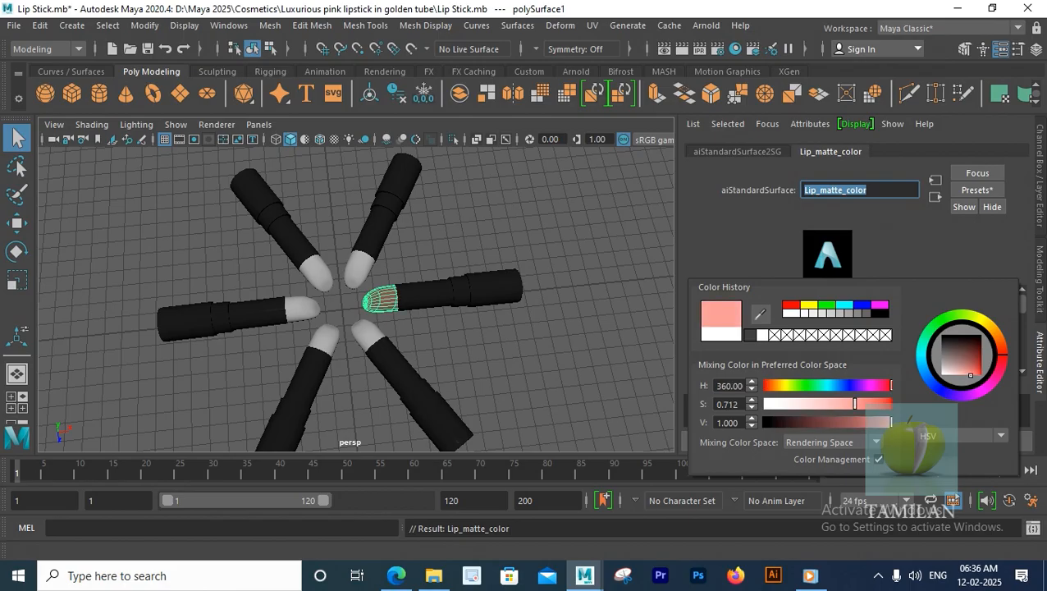
scroll(854, 328, "down", 5)
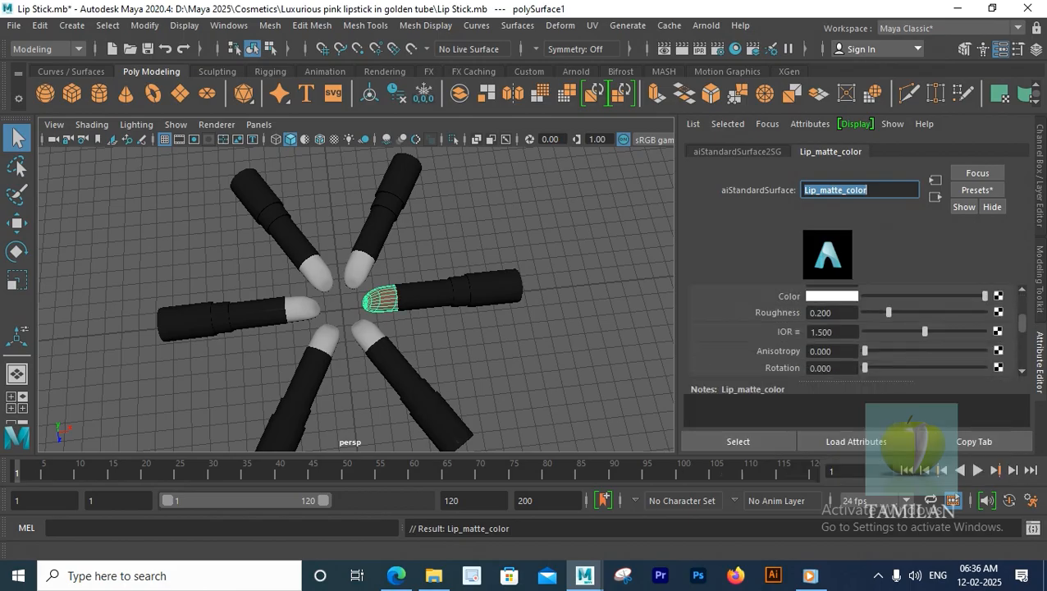
Step: Set the specular roughness of Lip_matte_color to 0.5
double_click(825, 313)
type(".5")
key("Return")
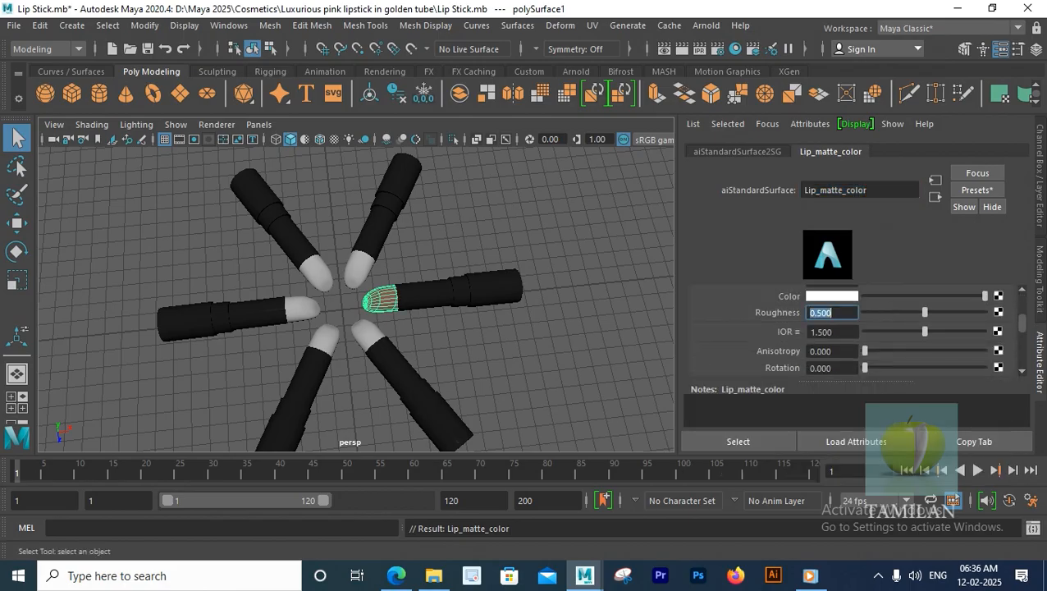
Step: Assign a new aiStandardSurface material to the white bullet just behind the colored one in the perspective view
left_click(539, 361)
scroll(533, 357, "up", 4)
left_click_drag(459, 344, 379, 335, "alt")
left_click(347, 254)
left_click(395, 289)
scroll(410, 303, "down", 3)
left_click(484, 377)
left_click(372, 266)
right_click_drag(374, 156, 374, 543)
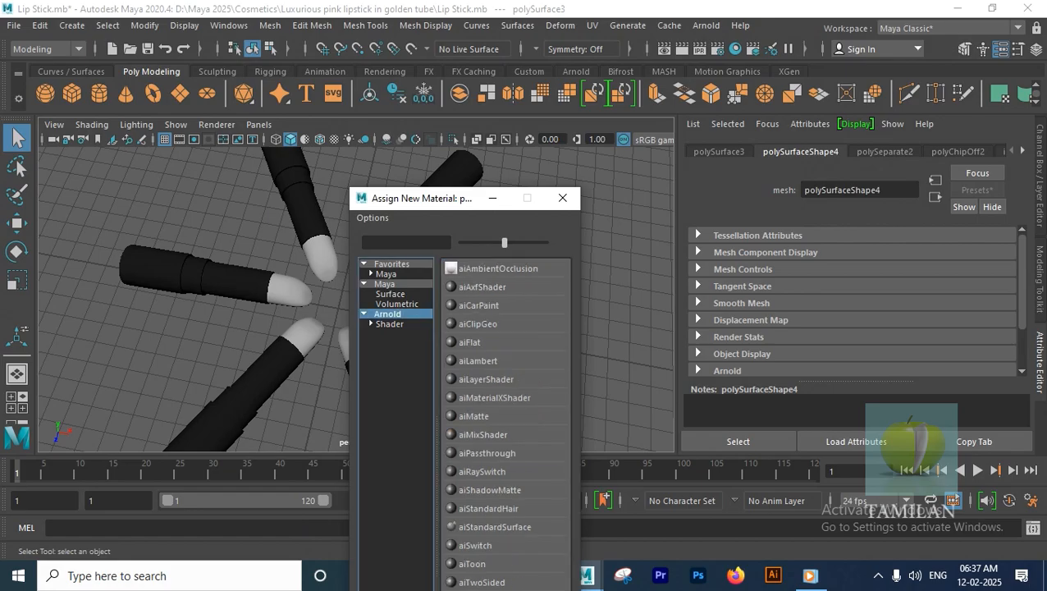
left_click(453, 526)
Step: Rename the second bullet's new material as Lip_matte_color_2
double_click(854, 189)
type("Li")
key("BackSpace")
key("BackSpace")
key("BackSpace")
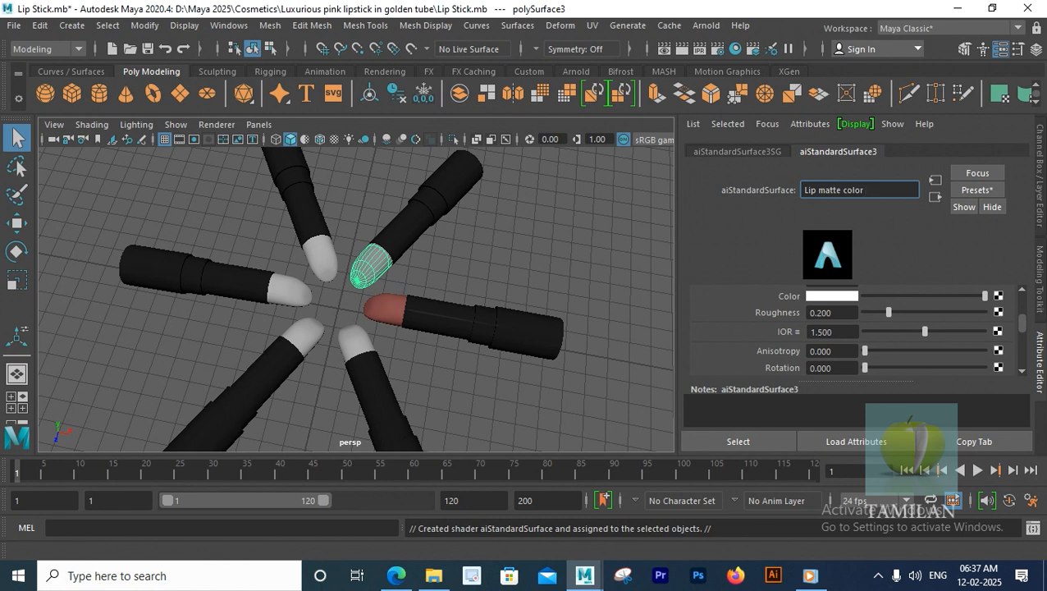
key("Return")
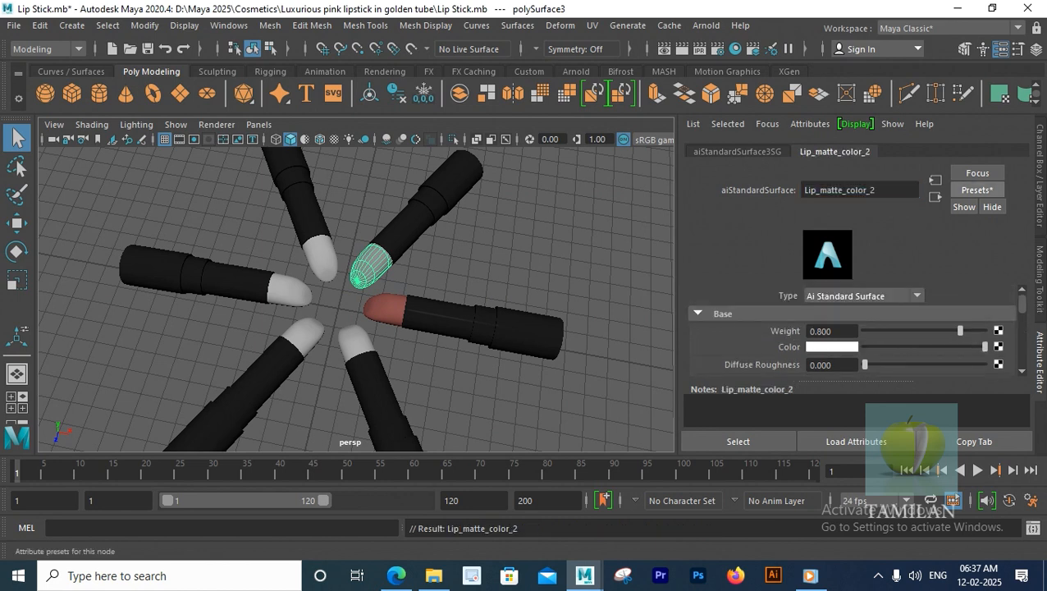
Step: Replace the settings of Lip_matte_color_2 with the Wax preset
left_click(976, 189)
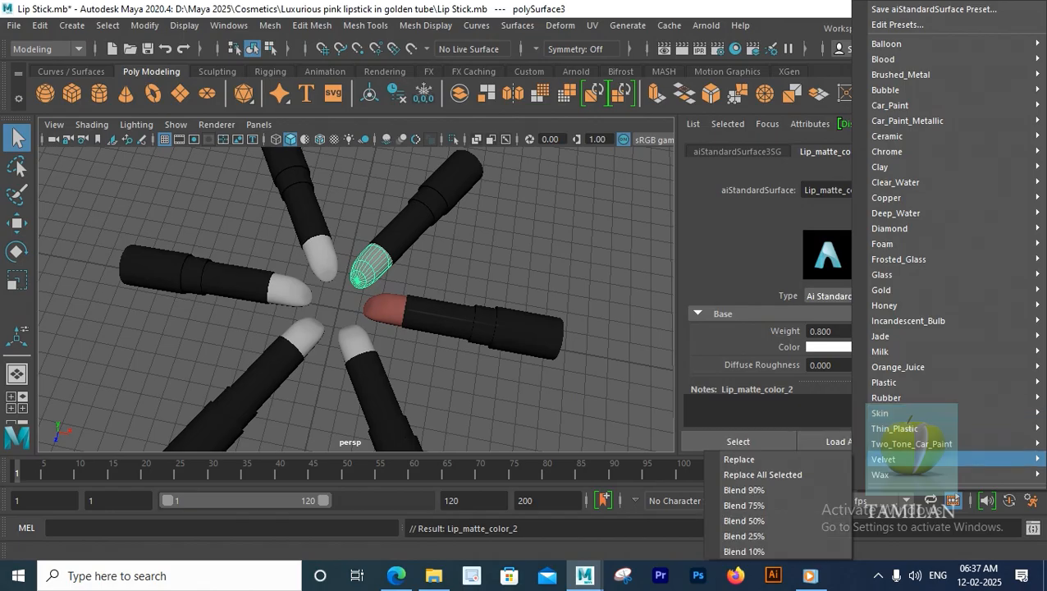
mouse_move(902, 474)
left_click(739, 475)
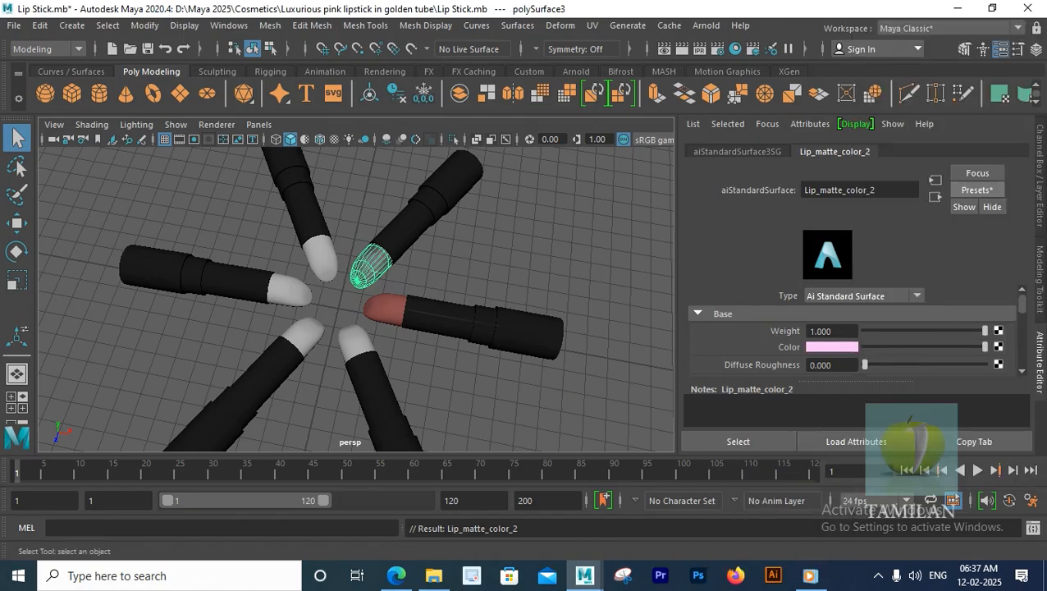
scroll(851, 336, "down", 4)
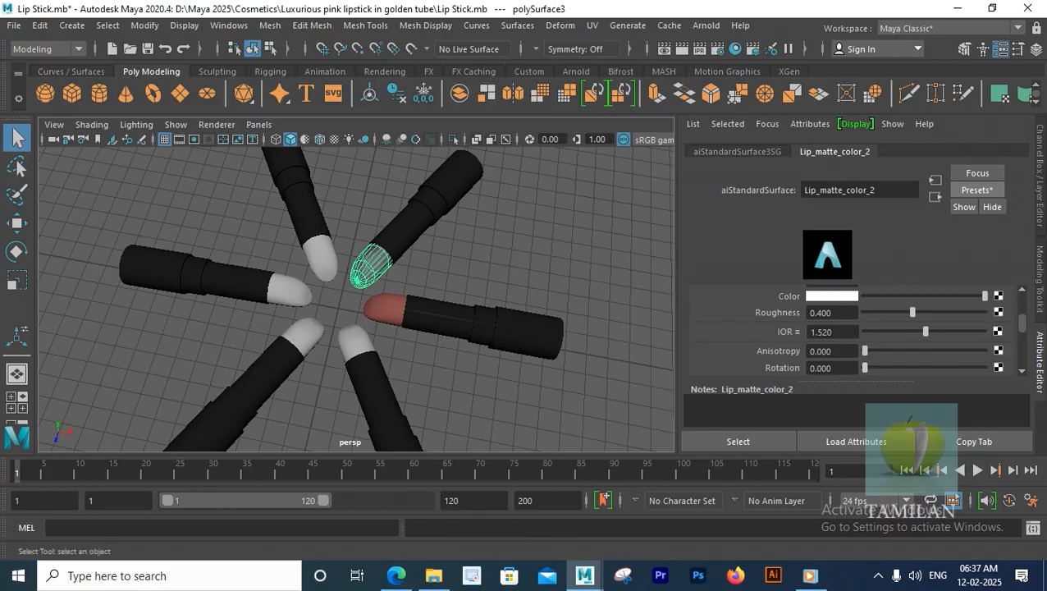
Step: Reopen the second bullet's material attributes and lower the transmission weight of Lip_matte_color_2
left_click(509, 246)
left_click_drag(509, 246, 583, 246, "alt")
left_click(347, 266)
right_click_drag(350, 151, 345, 526)
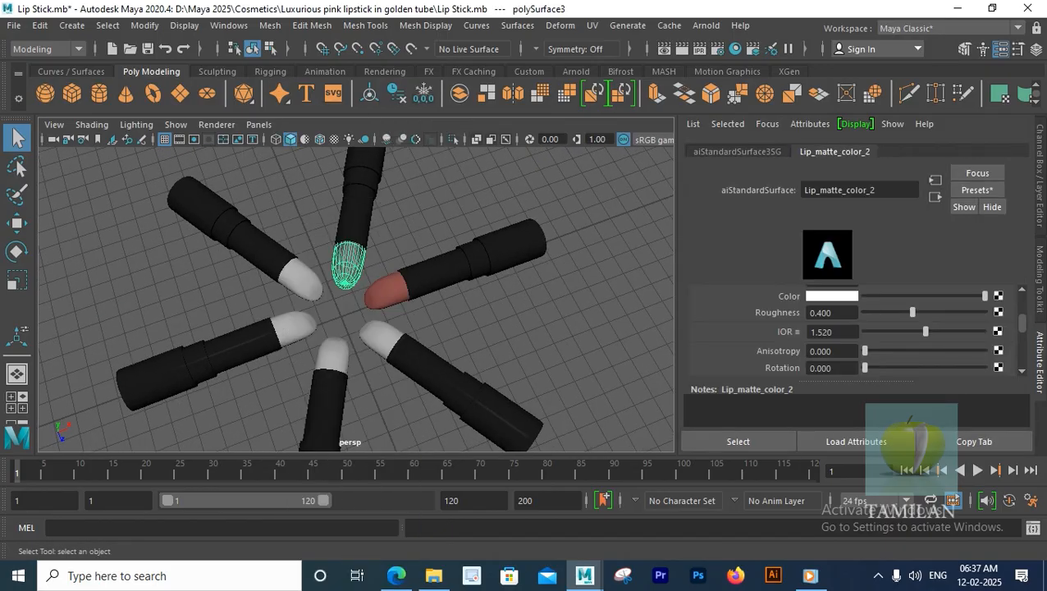
scroll(852, 331, "up", 3)
scroll(851, 331, "down", 4)
scroll(852, 331, "up", 1)
scroll(853, 328, "down", 4)
left_click_drag(960, 311, 879, 311)
left_click(587, 320)
left_click_drag(587, 320, 484, 300, "alt")
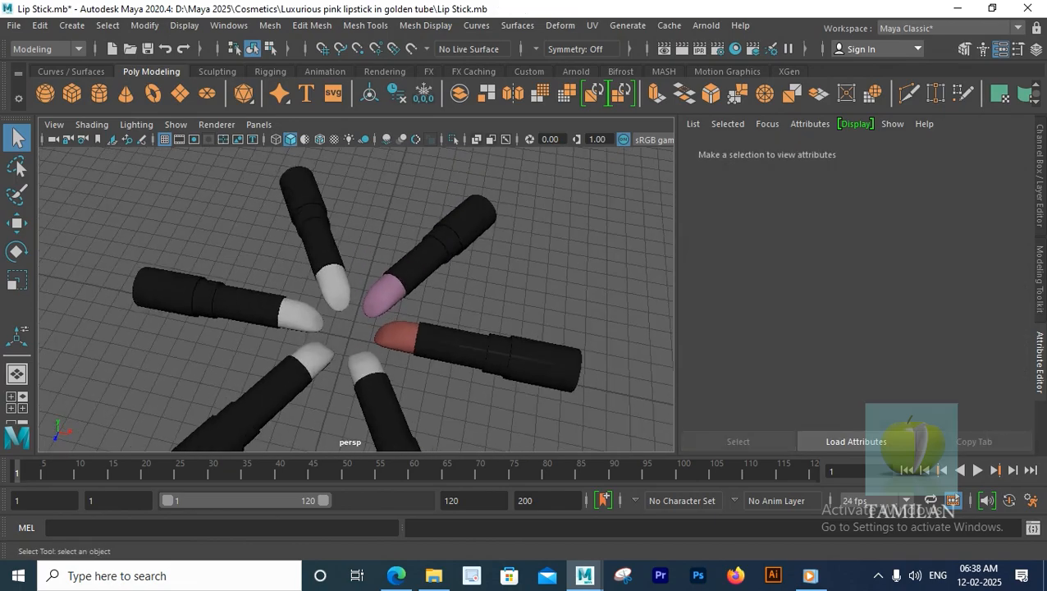
Step: Assign a new aiStandardSurface material to the white bullet beside the pink one and name it Lip_matte_color_3
left_click(335, 287)
left_click_drag(334, 287, 394, 280, "alt")
right_click_drag(337, 261, 332, 546)
left_click(388, 313)
left_click(494, 527)
left_click_drag(888, 190, 803, 190)
type("Lip matte color")
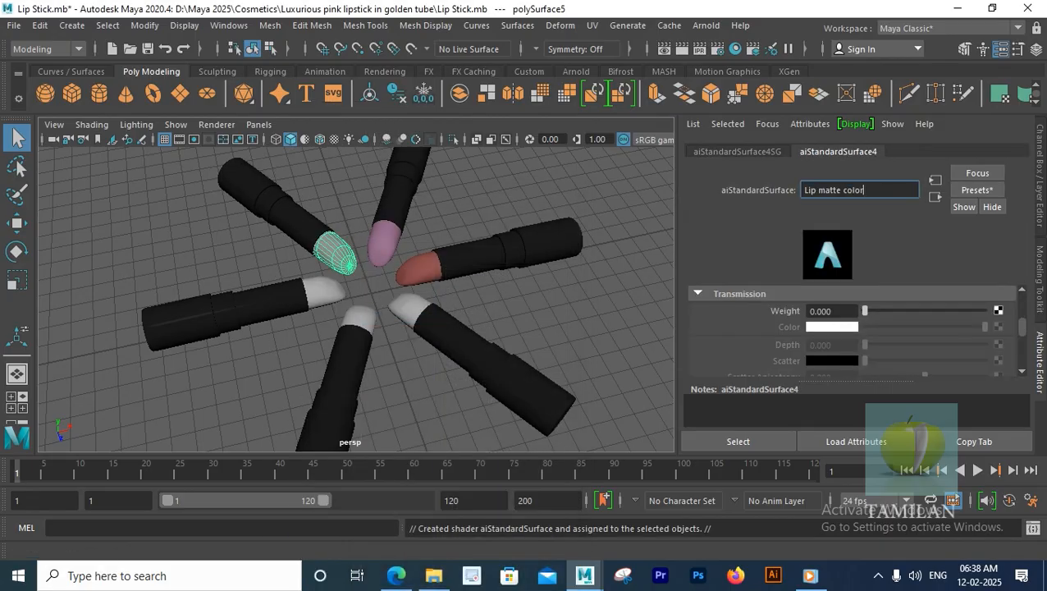
key("Return")
Step: Apply the Wax preset to Lip_matte_color_3 and change its base color to light blue
left_click(977, 190)
mouse_move(882, 474)
left_click(739, 475)
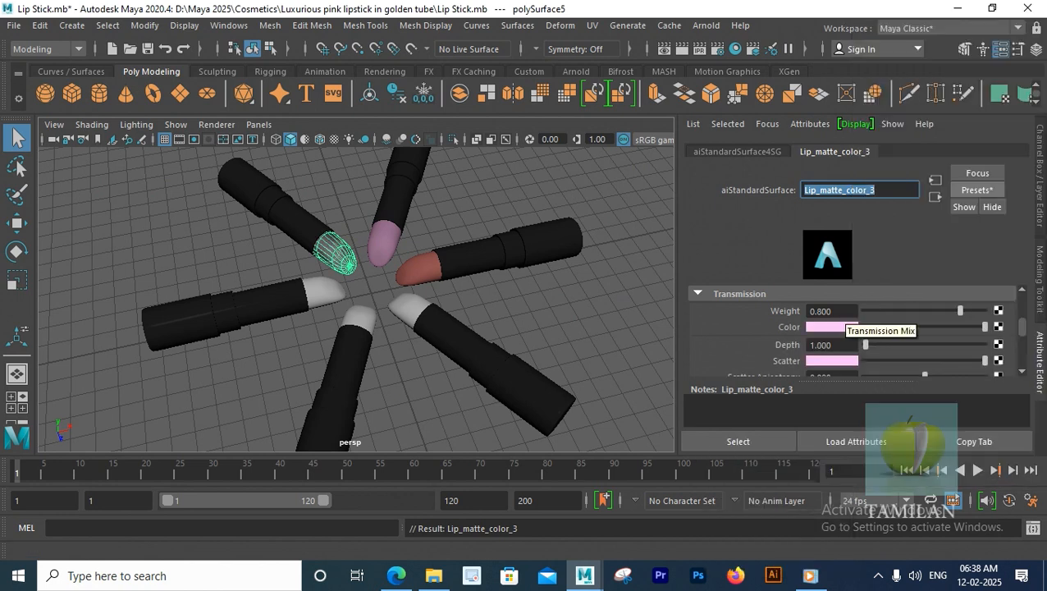
scroll(829, 329, "up", 5)
scroll(832, 345, "down", 5)
scroll(832, 345, "up", 5)
left_click(832, 347)
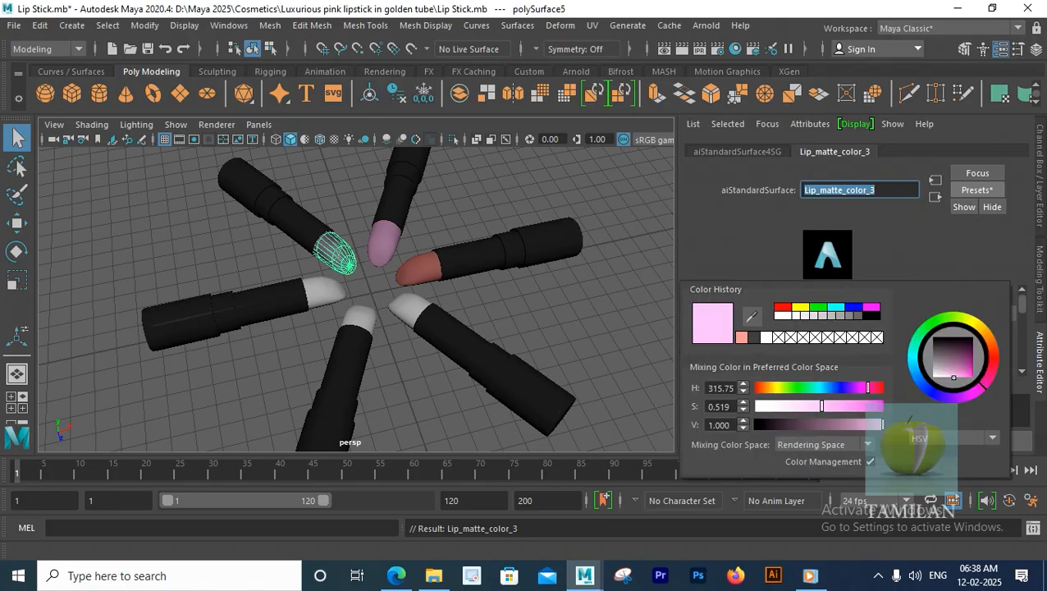
left_click_drag(868, 387, 839, 406)
Step: Match the transmission color and scatter of Lip_matte_color_3 to its light blue base and set the transmission weight to 0.2
scroll(828, 337, "down", 6)
scroll(827, 332, "up", 1)
left_click(826, 327)
left_click(735, 315)
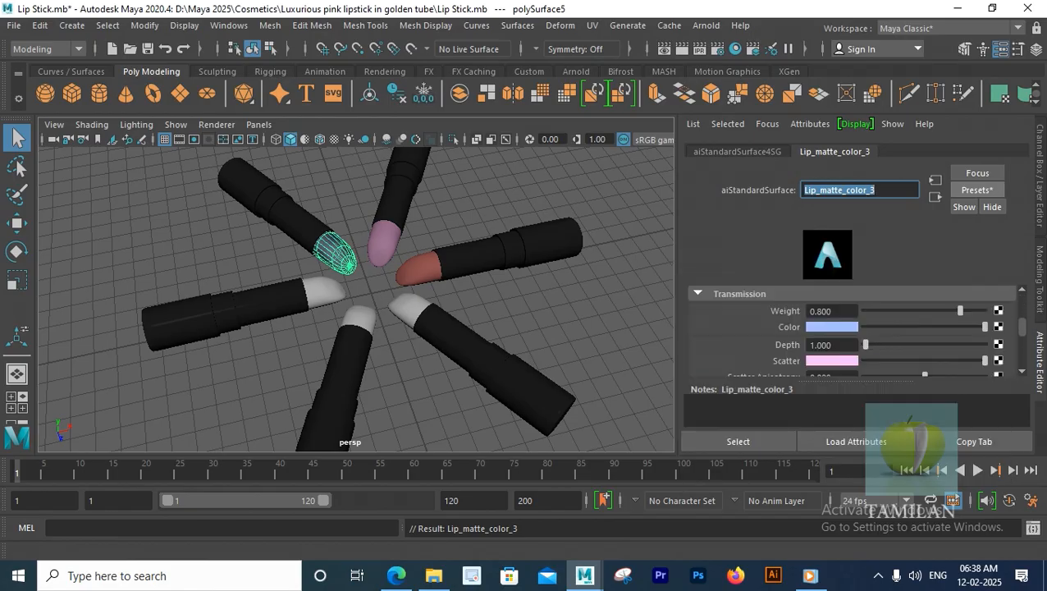
left_click(823, 359)
left_click(732, 348)
left_click_drag(960, 311, 898, 310)
type("0.2")
key("Return")
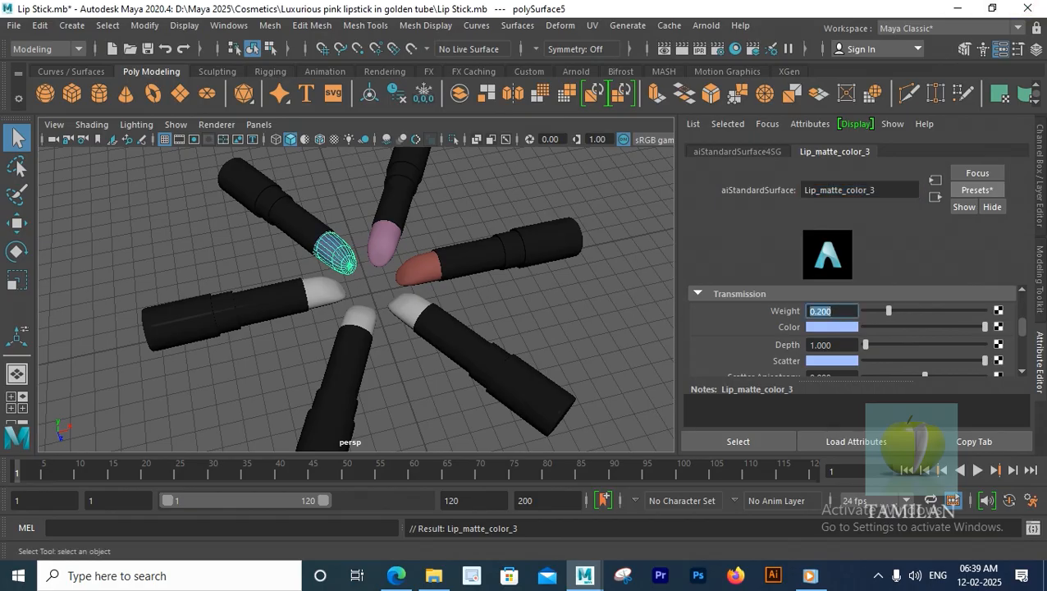
Step: Open the pink bullet's material attributes and set its transmission weight to 0.2
left_click(382, 238)
right_click(384, 233)
left_click(394, 524)
double_click(820, 311)
type("0.2")
key("Return")
Step: Assign a new aiStandardSurface material to the white bullet beside the blue one and name it Lip_matte_color_4
left_click(325, 293)
left_click_drag(394, 329, 325, 326, "alt")
right_click(328, 279)
left_click(325, 545)
left_click(387, 315)
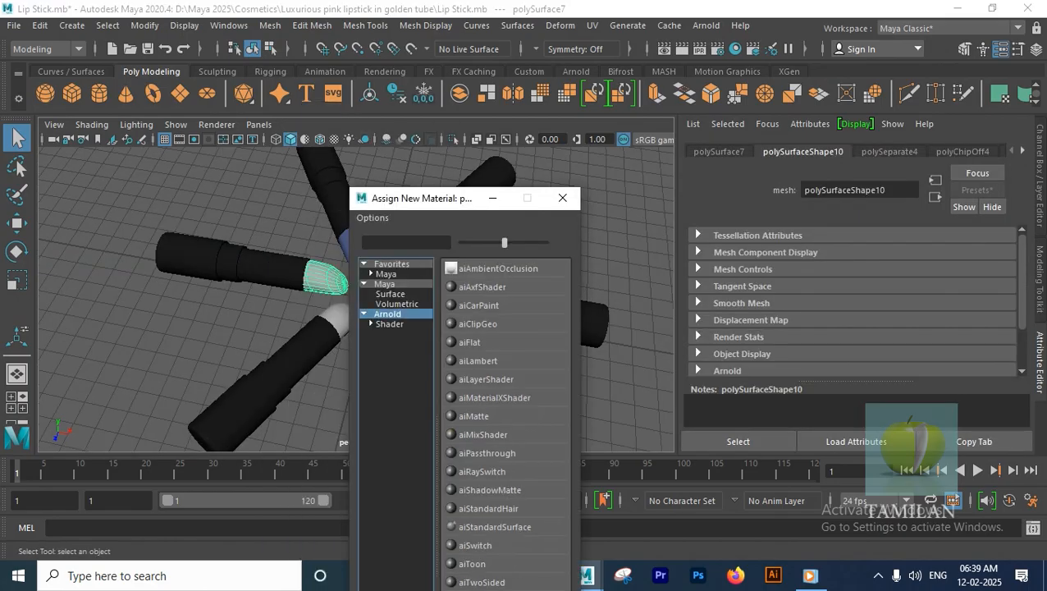
left_click(494, 526)
type("Lip matte color")
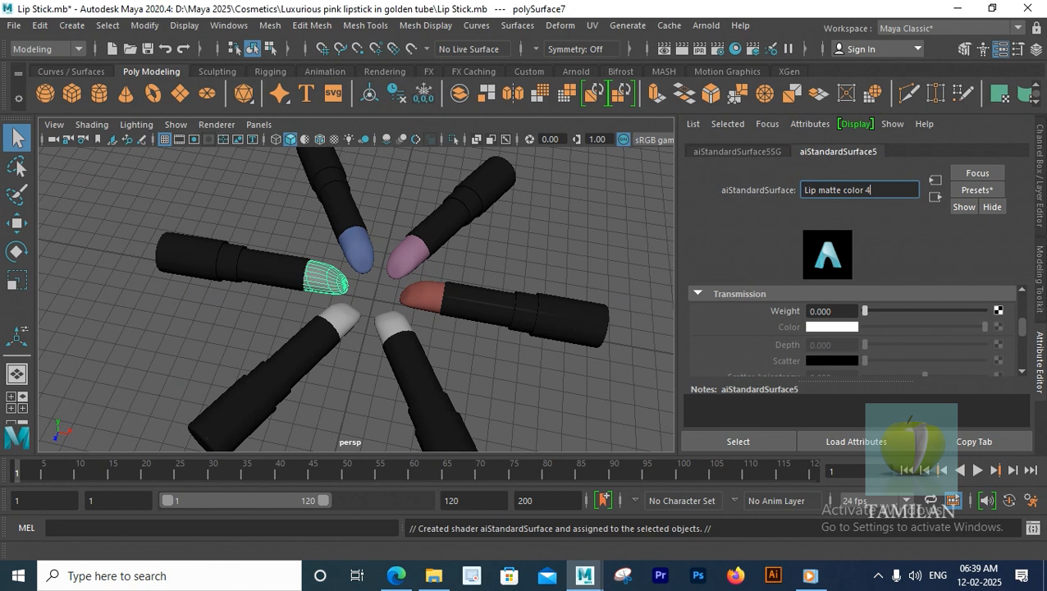
type(" 4")
key("Return")
Step: Apply the Wax preset to Lip_matte_color_4 and set its base color to yellow with hue 53.077 and saturation 0.859
scroll(854, 328, "down", 3)
left_click(977, 189)
mouse_move(882, 475)
left_click(764, 474)
scroll(845, 336, "up", 5)
left_click(835, 348)
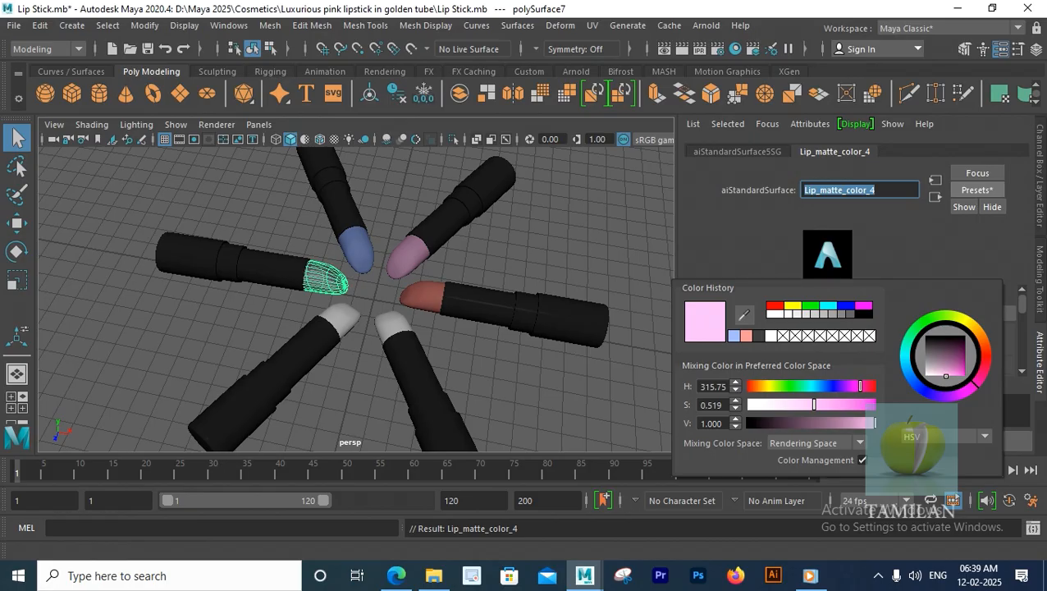
left_click(766, 385)
left_click(856, 405)
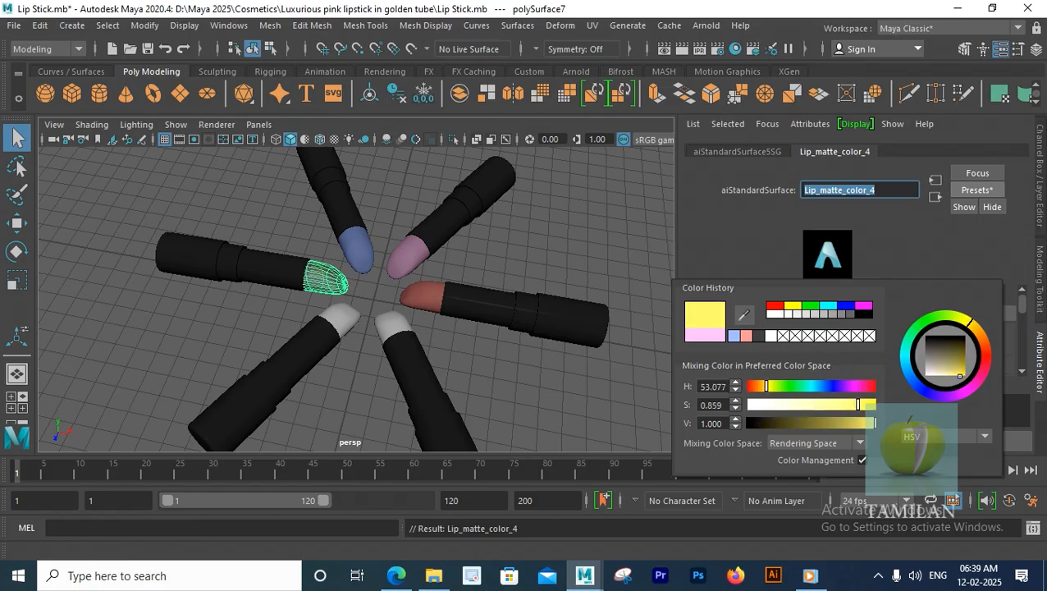
Step: Match the transmission color and scatter of Lip_matte_color_4 to its yellow base and set the transmission weight to 0.2
scroll(842, 327, "down", 5)
left_click(839, 326)
left_click(737, 312)
left_click(834, 361)
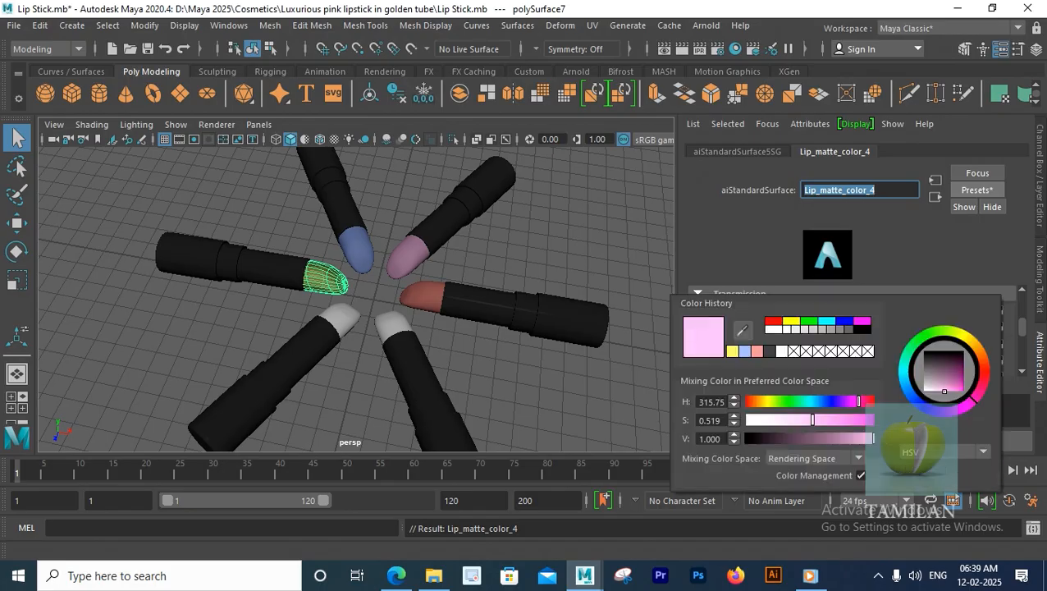
left_click(733, 351)
double_click(823, 311)
type("0.2")
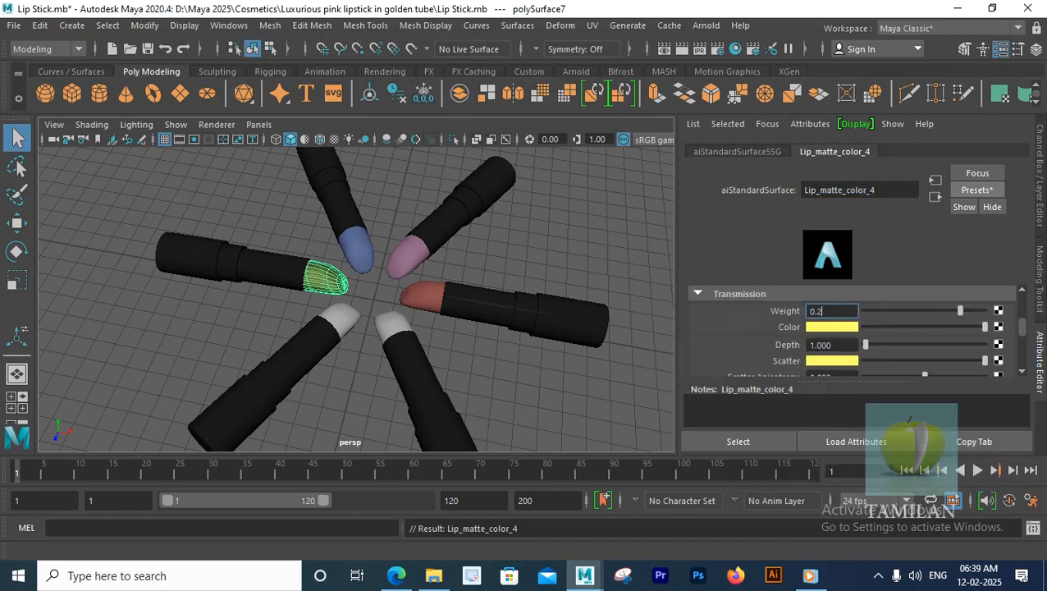
key("Return")
Step: Assign a new aiStandardSurface material to the white bullet beside the yellow one
scroll(357, 361, "down", 3)
left_click(357, 373)
scroll(357, 361, "up", 3)
left_click_drag(357, 361, 334, 371, "alt")
left_click(330, 321)
right_click_drag(332, 321, 332, 543)
left_click(387, 313)
left_click(492, 528)
Step: Rename the fifth bullet's new material as Lip_mattecolor_5
double_click(844, 189)
type("Lip matte")
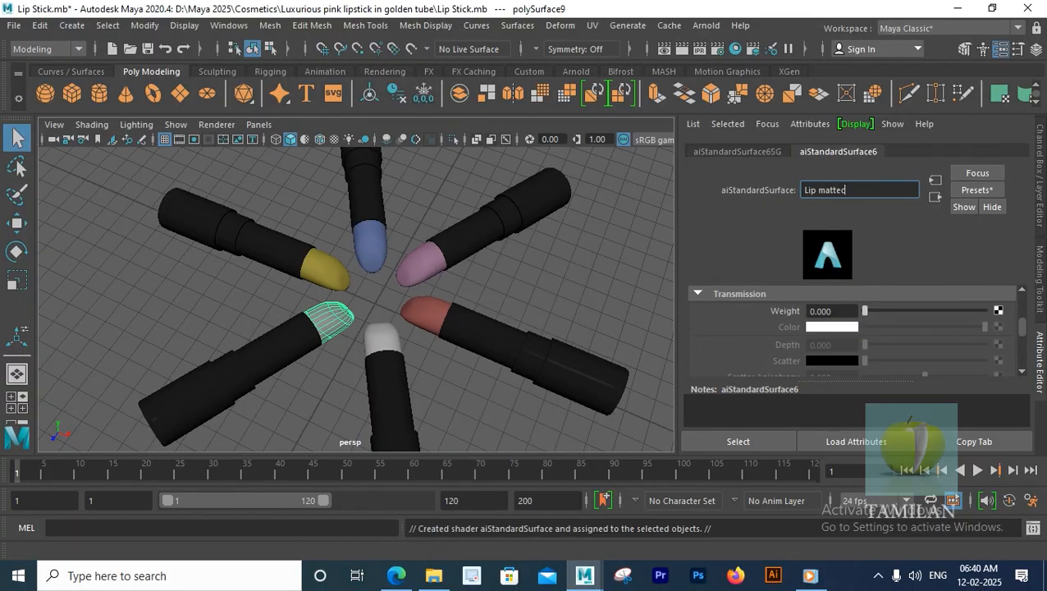
type("color 5")
key("Return")
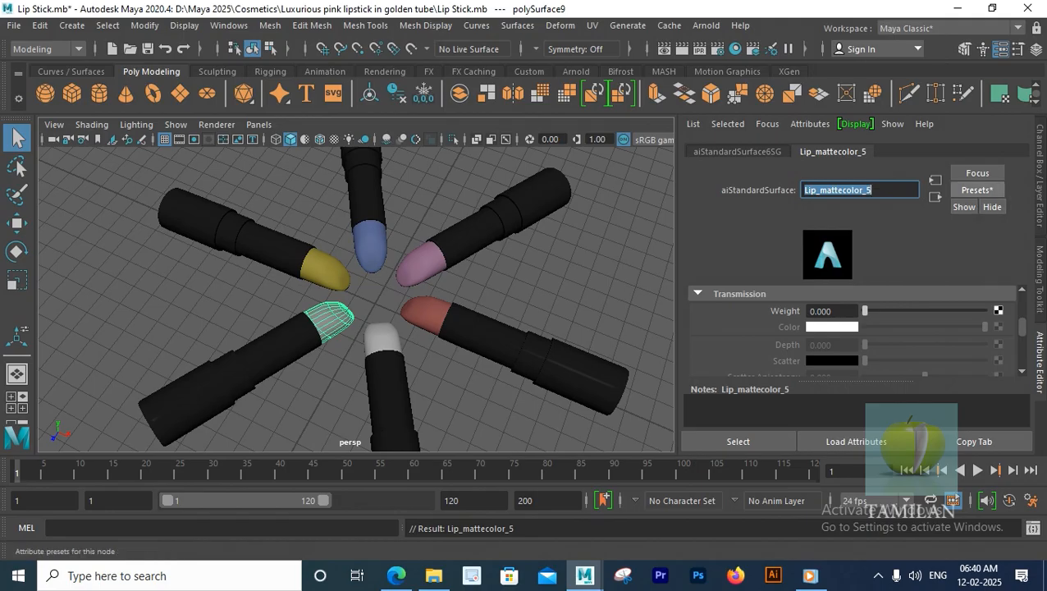
Step: Apply the Wax preset to Lip_mattecolor_5 and set its base color to magenta with hue 313.84, saturation 0.949 and value 0.387
left_click(977, 190)
mouse_move(879, 474)
left_click(739, 475)
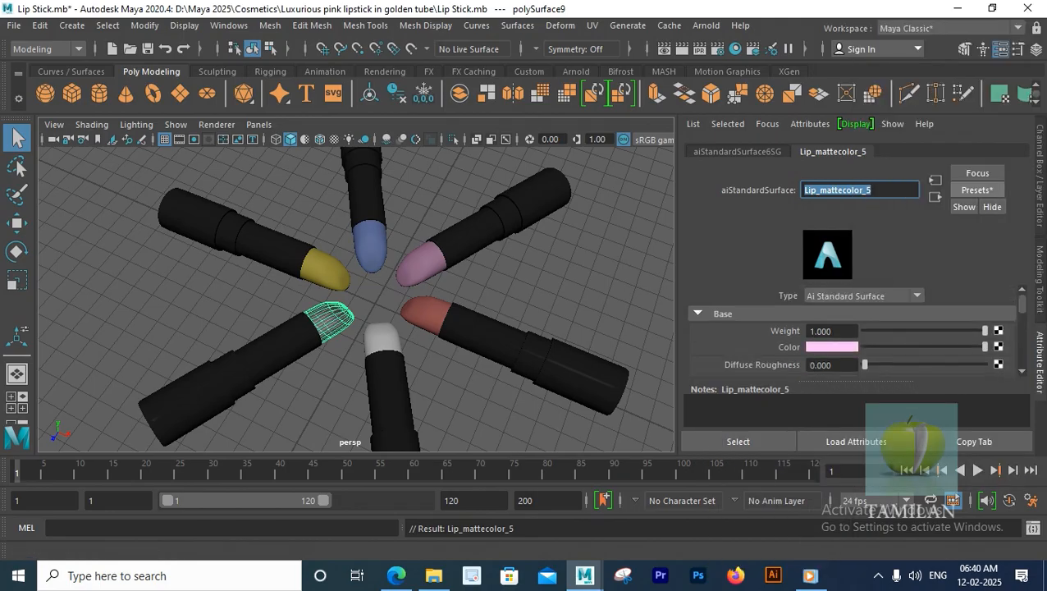
left_click(830, 347)
mouse_move(854, 386)
left_mouse_down()
mouse_move(836, 386)
mouse_move(852, 385)
left_mouse_up()
left_click_drag(867, 422, 832, 422)
Step: Match the transmission color and scatter of Lip_mattecolor_5 to its magenta base and set the transmission weight to 0.2
scroll(902, 332, "down", 3)
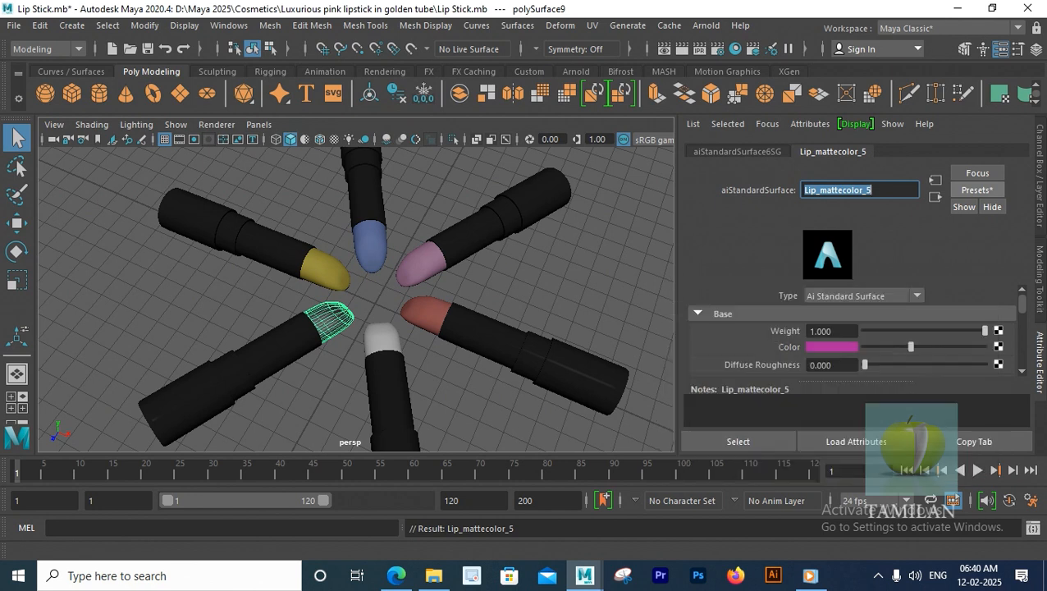
scroll(903, 332, "down", 3)
left_click(832, 314)
left_click(728, 300)
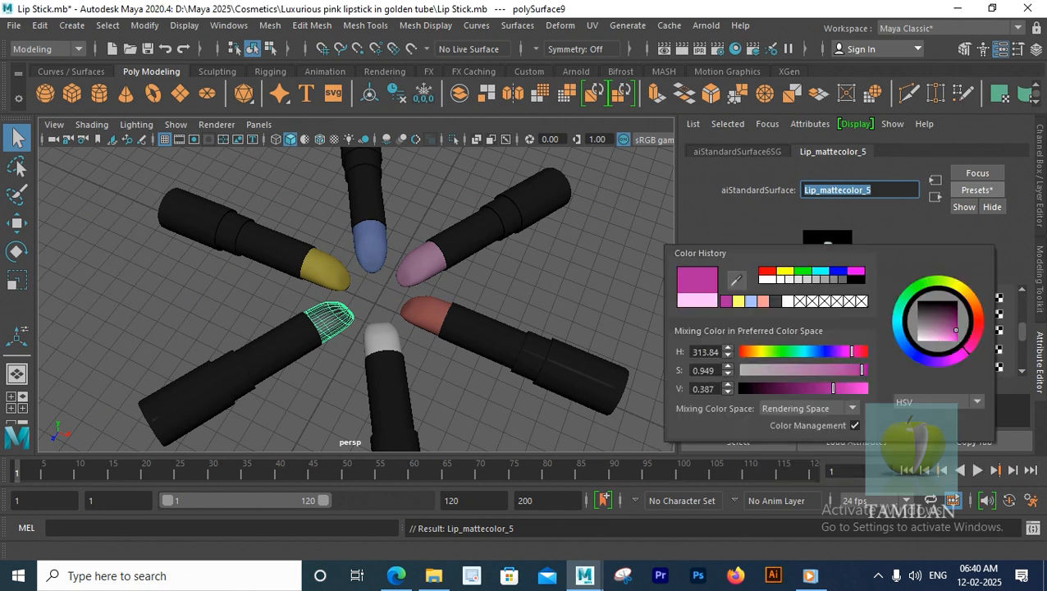
scroll(903, 333, "up", 2)
scroll(902, 332, "down", 1)
left_click(832, 327)
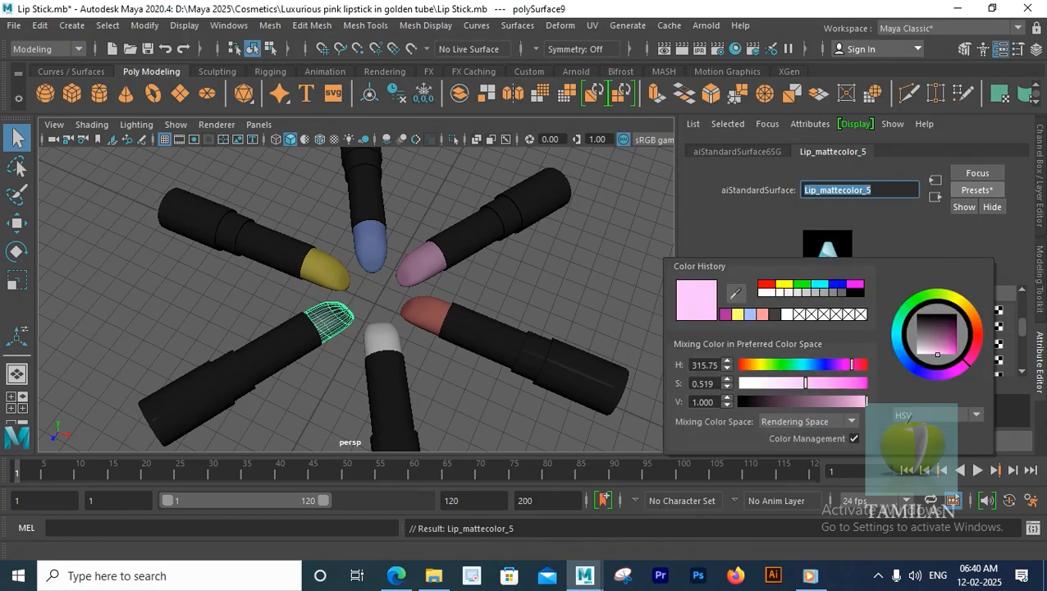
left_click(727, 313)
double_click(821, 312)
type(".2")
key("Return")
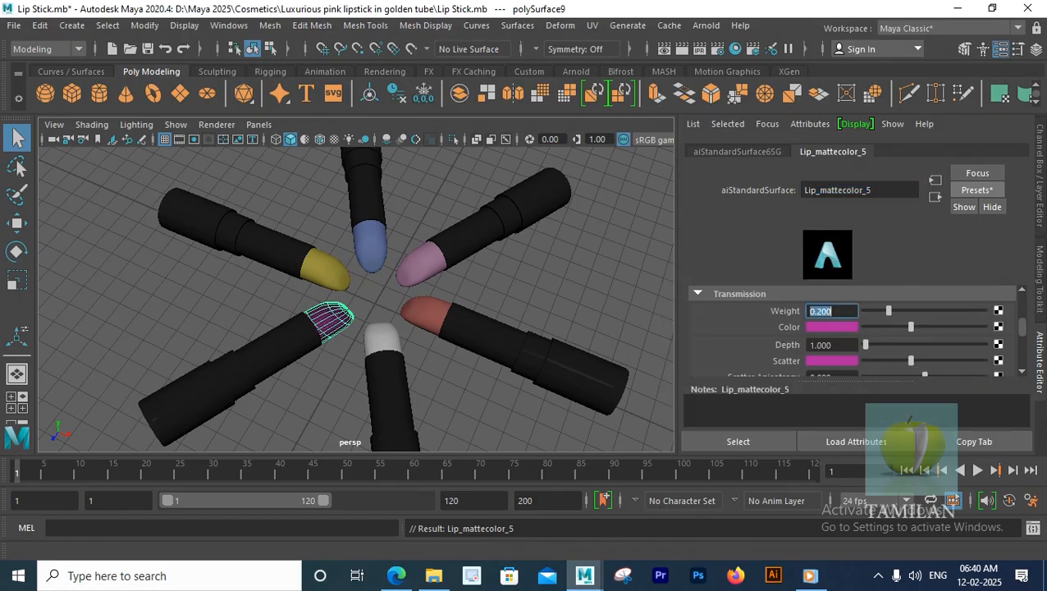
Step: Assign a new aiStandardSurface material to the last remaining white bullet
left_click(533, 274)
left_click_drag(493, 287, 558, 266, "alt")
scroll(386, 320, "down", 4)
scroll(410, 336, "up", 8)
left_click(439, 353)
right_click_drag(445, 353, 445, 545)
left_click(390, 323)
left_click(492, 453)
Step: Rename the last bullet's new material as Lip_matte_color_6
double_click(853, 189)
type("Lip mat")
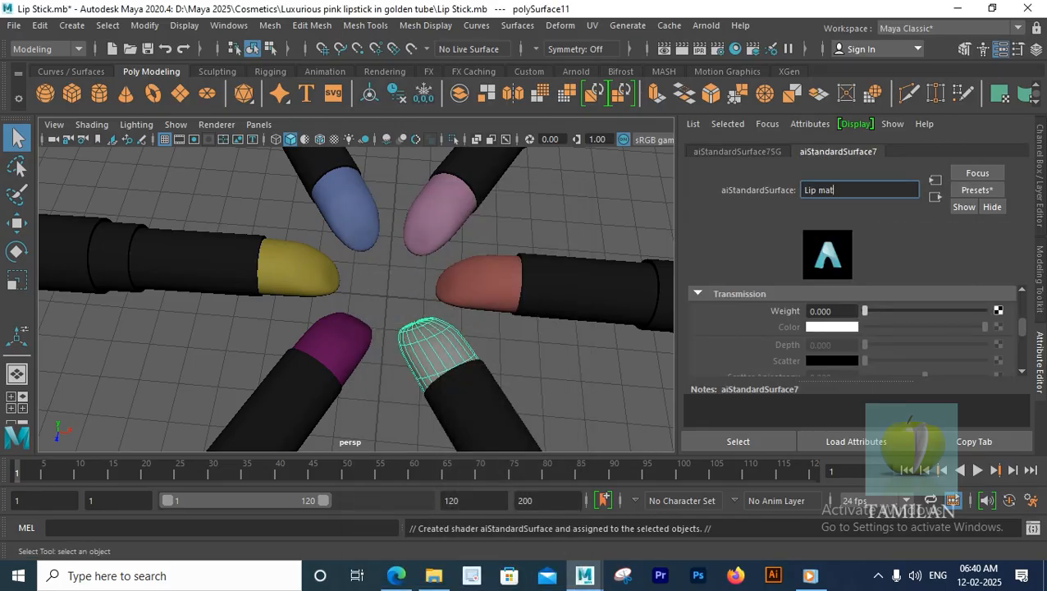
type("te color")
key("Return")
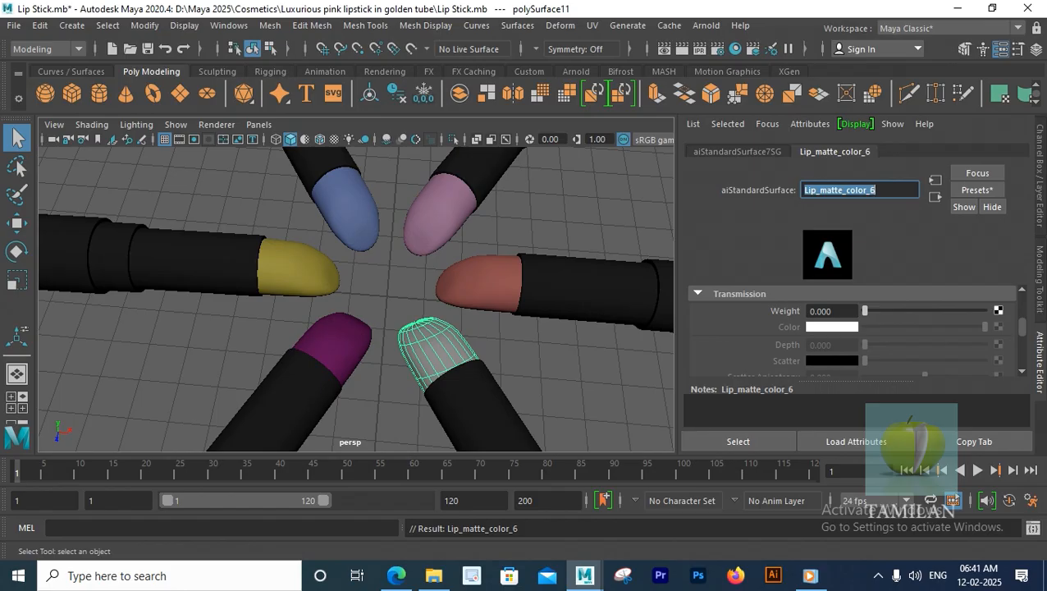
Step: Apply the Wax preset to Lip_matte_color_6 and change its base color to a strong, slightly darkened red
left_click(976, 190)
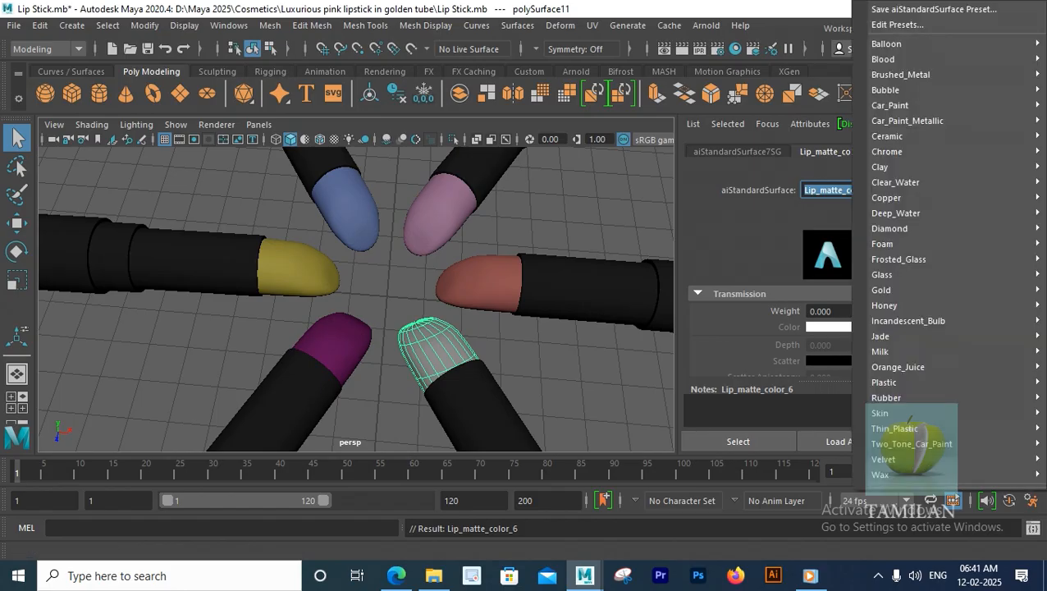
mouse_move(881, 475)
left_click(740, 474)
scroll(853, 332, "up", 5)
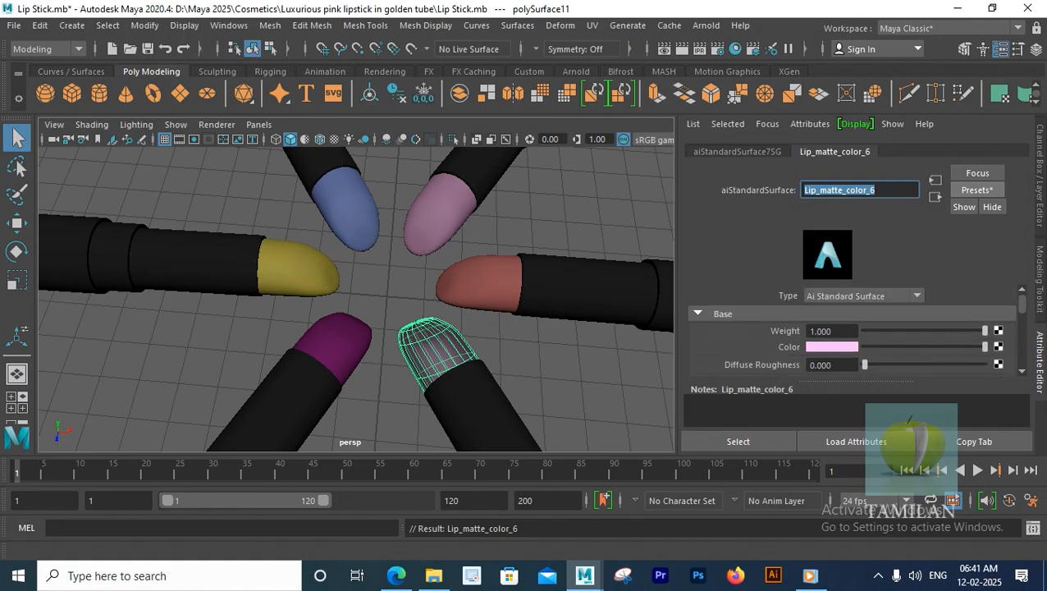
left_click(839, 347)
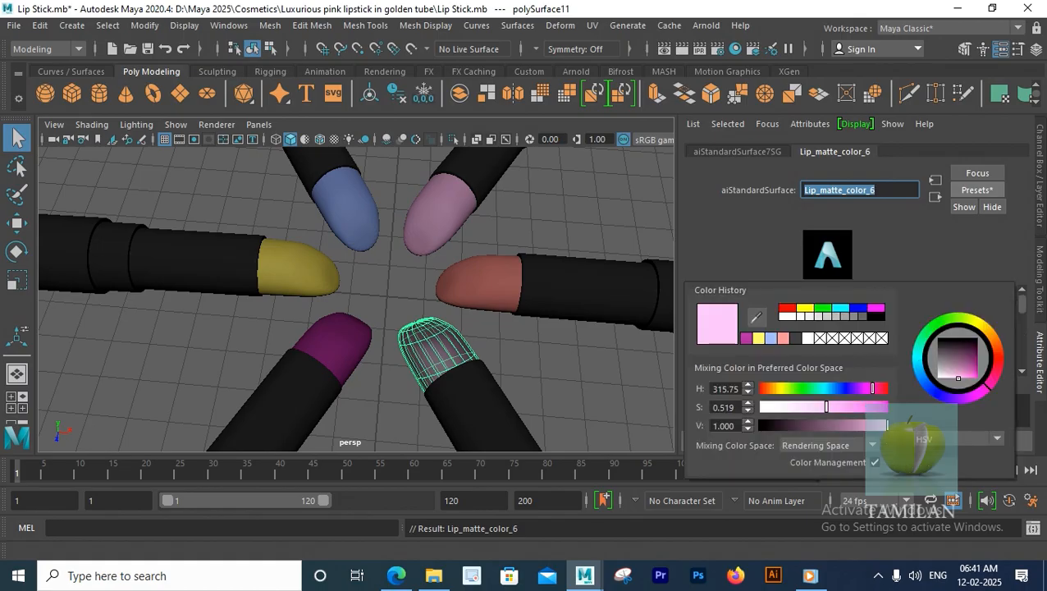
mouse_move(872, 388)
left_mouse_down()
mouse_move(888, 388)
mouse_move(881, 407)
left_mouse_up()
left_click(873, 407)
left_click_drag(887, 425, 875, 425)
Step: Match the transmission color and scatter of Lip_matte_color_6 to its red base and set the transmission weight to 0.2
scroll(826, 336, "down", 6)
scroll(827, 327, "up", 1)
left_click(826, 328)
left_click(735, 318)
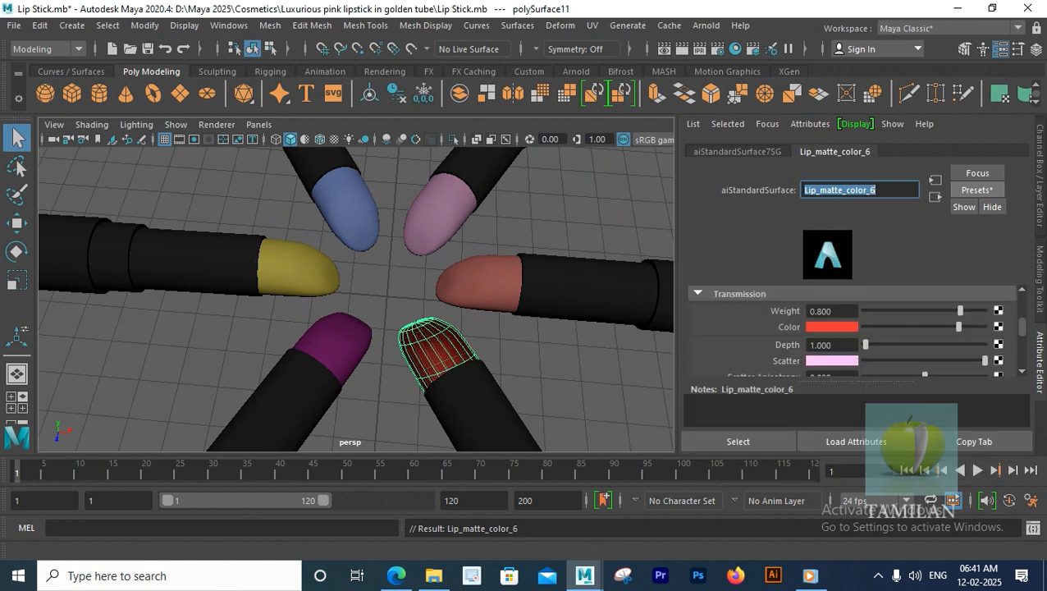
left_click(832, 359)
left_click(741, 348)
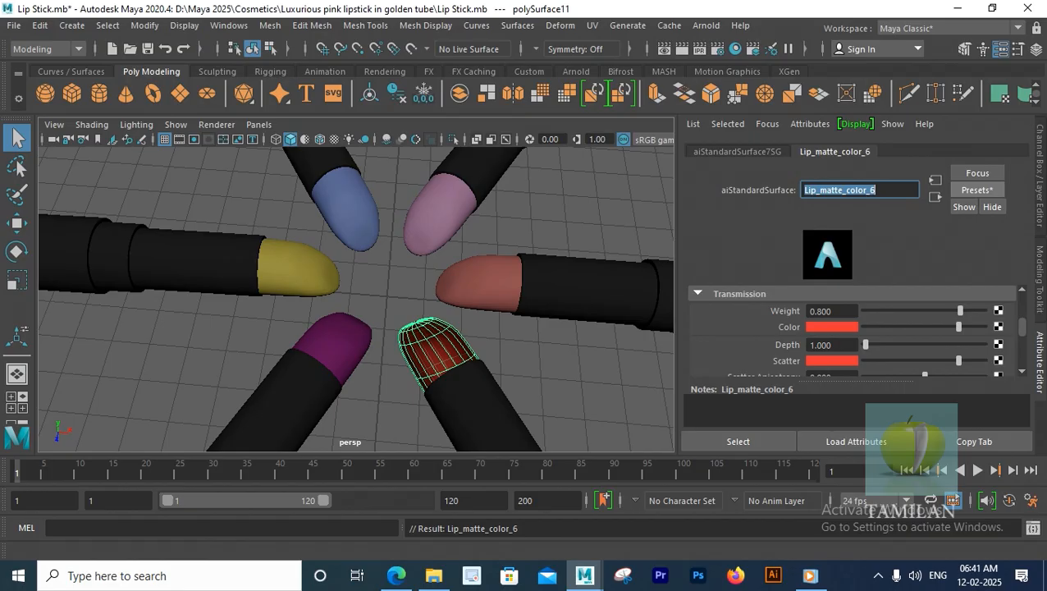
double_click(821, 311)
type("0.2")
key("Return")
Step: Inspect the six lipsticks with their differently colored bullets in the perspective view
scroll(356, 299, "down", 6)
scroll(393, 295, "down", 1)
left_click(394, 294)
right_click(393, 295)
right_click_drag(393, 151, 468, 129)
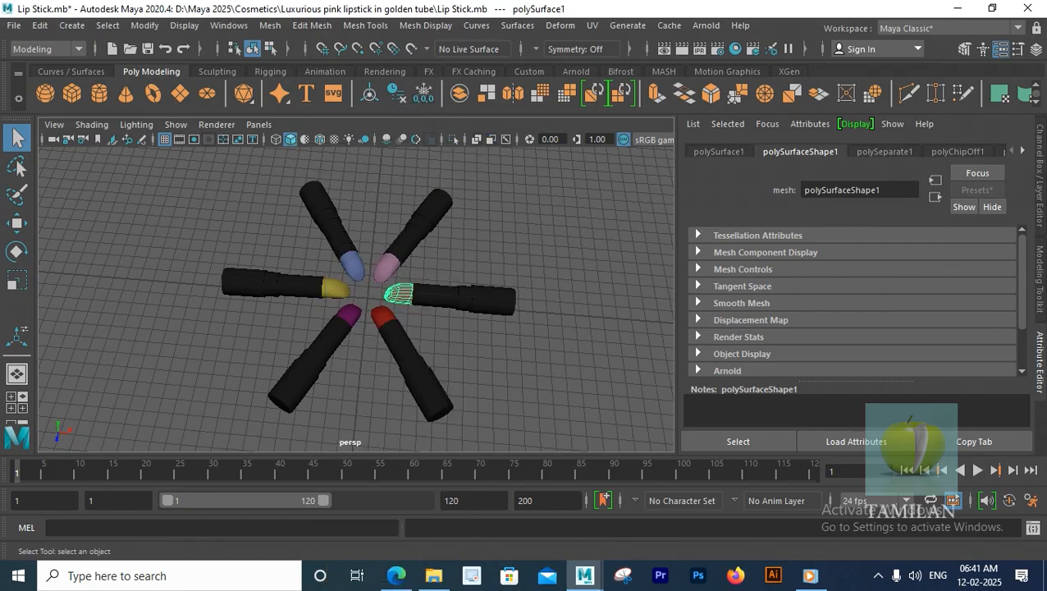
left_click(492, 222)
scroll(492, 221, "up", 5)
scroll(492, 222, "down", 5)
left_click_drag(493, 222, 443, 209, "alt")
scroll(443, 209, "up", 3)
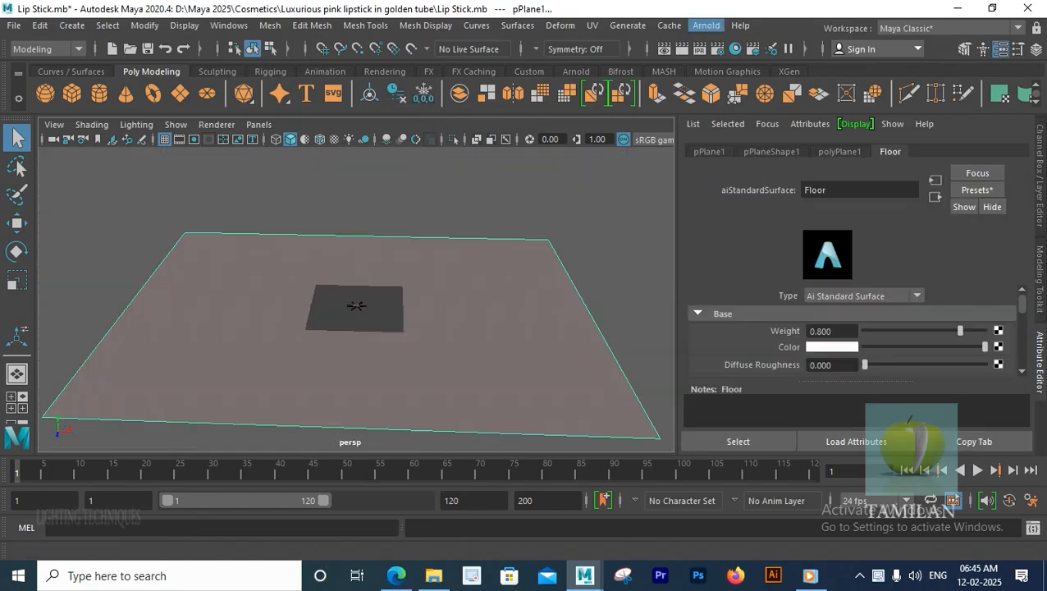
Step: Create an Arnold skydome light with intensity 0.7 and resolution 4000
left_click(706, 25)
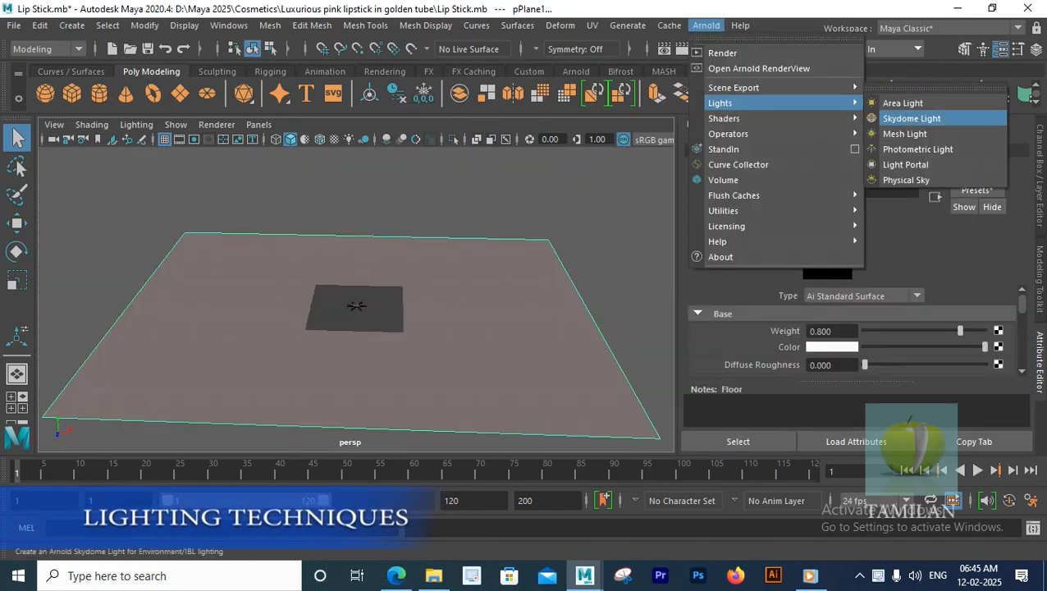
left_click(912, 118)
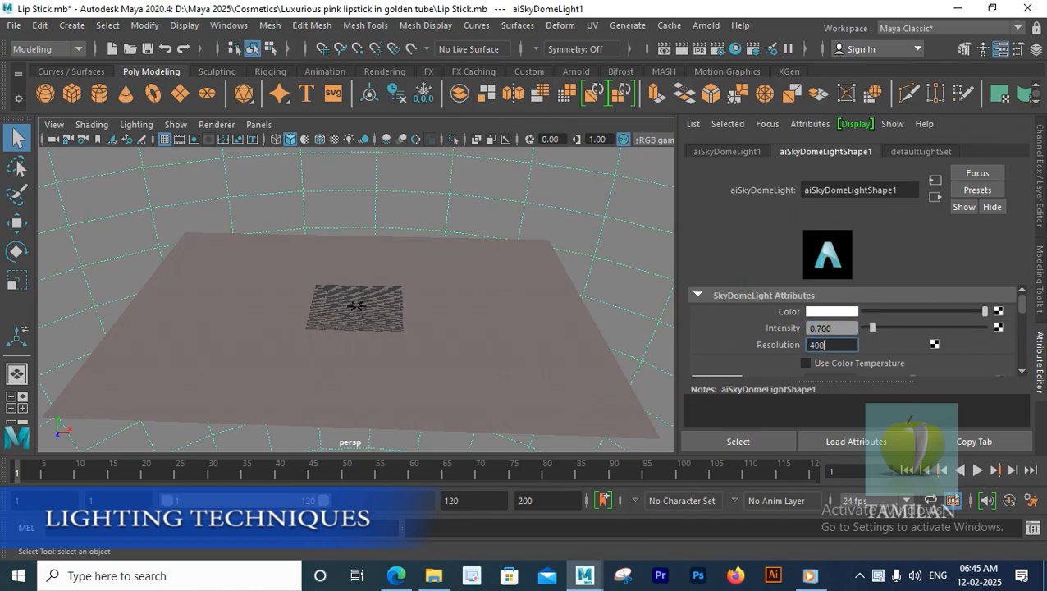
scroll(356, 299, "up", 8)
Step: Add a directional light at the center of the lipsticks and rotate it to tilt its direction
left_click(385, 71)
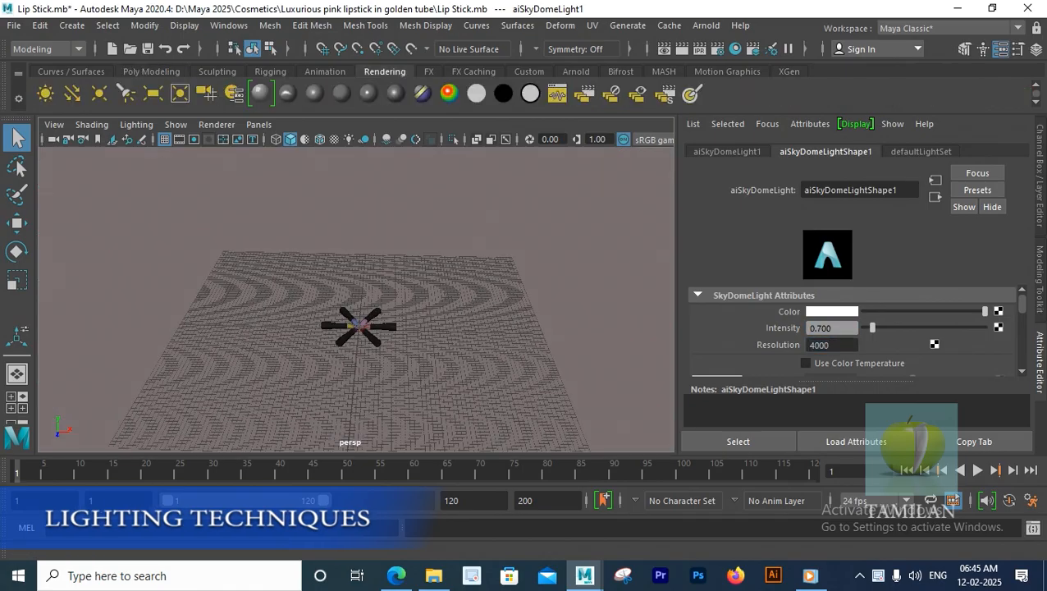
left_click(72, 92)
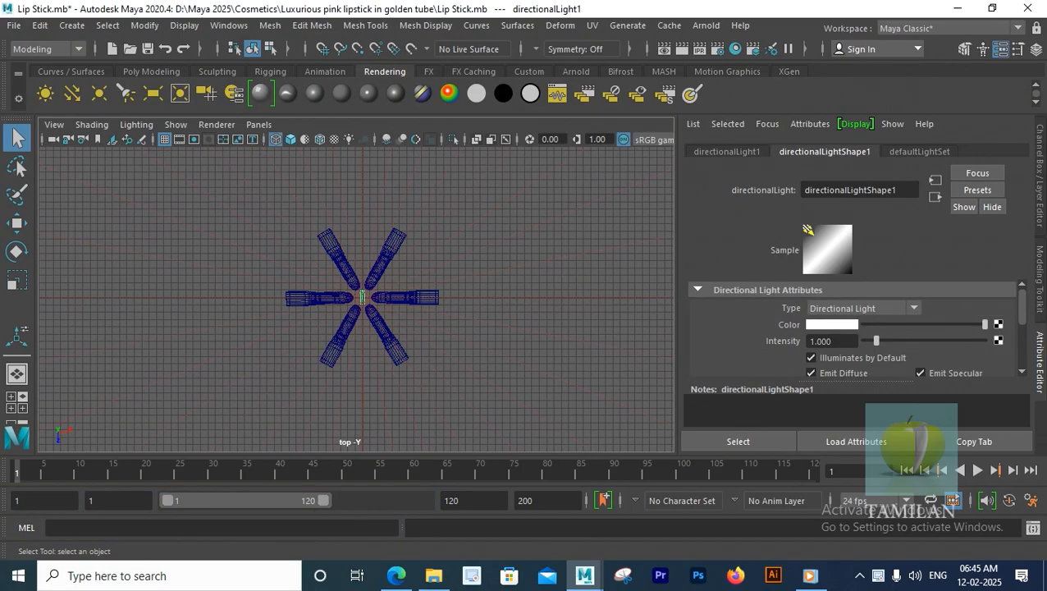
key("r")
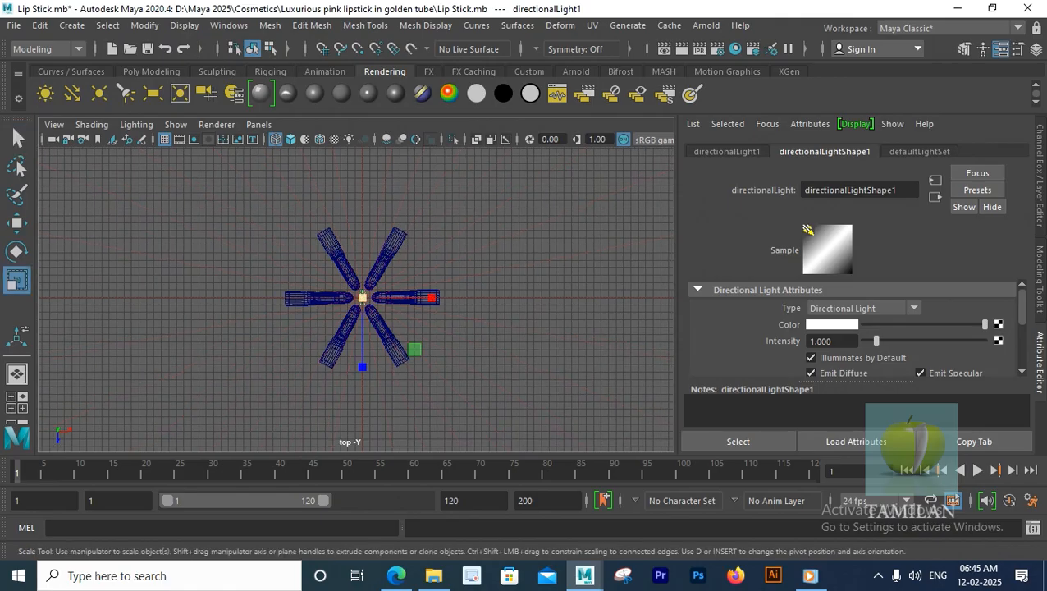
key("e")
left_click_drag(324, 354, 380, 231)
key("space")
key("space")
scroll(360, 307, "down", 4)
Step: Move the directional light above and behind the lipsticks on their left, to about X -14.6, Y 23.7, Z -10.7 cm
key("w")
left_click_drag(359, 307, 275, 199)
key("space")
key("space")
scroll(256, 200, "up", 1)
left_click_drag(197, 298, 238, 212)
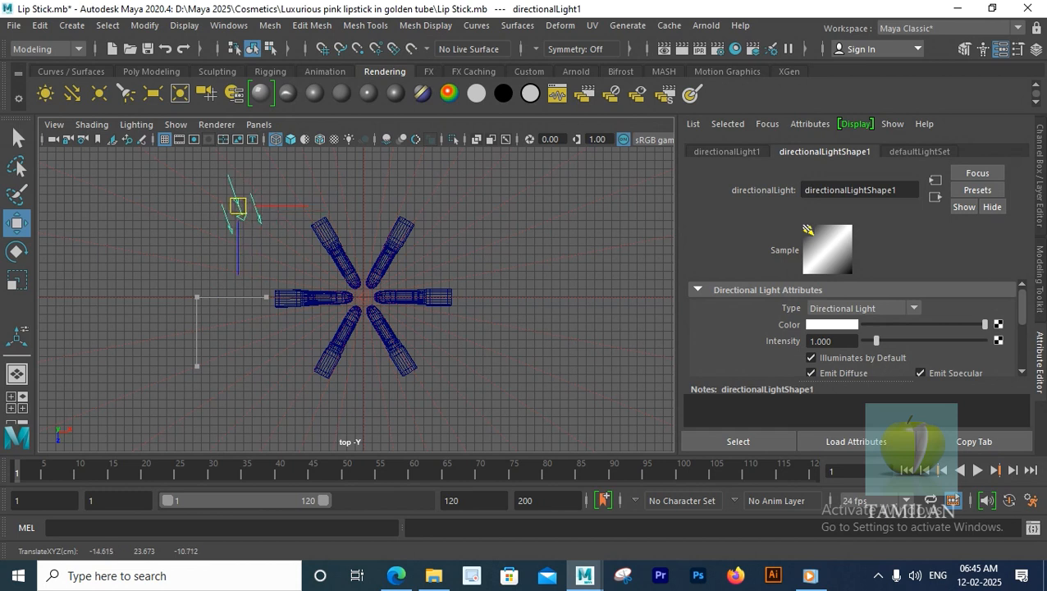
scroll(239, 206, "up", 3)
middle_click_drag(239, 207, 255, 244, "alt")
scroll(255, 245, "down", 1)
Step: Set the directional light's intensity to 0.7, exposure to 1.2, angle to 16 and samples to 2
type("0.7")
key("Return")
scroll(356, 299, "down", 6)
scroll(764, 328, "down", 5)
left_click(728, 316)
type(".6")
key("Tab")
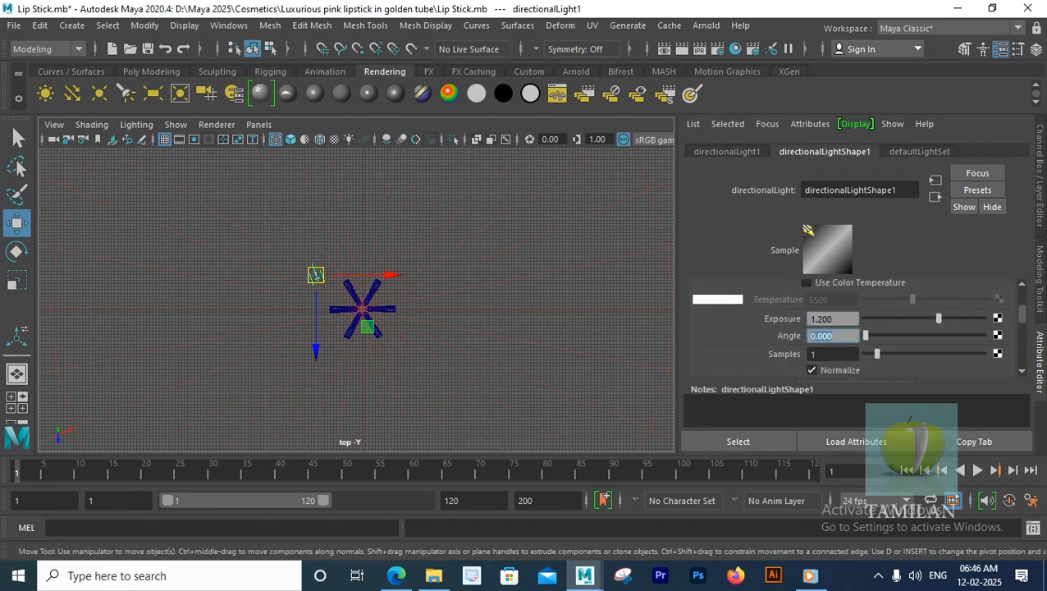
key("Return")
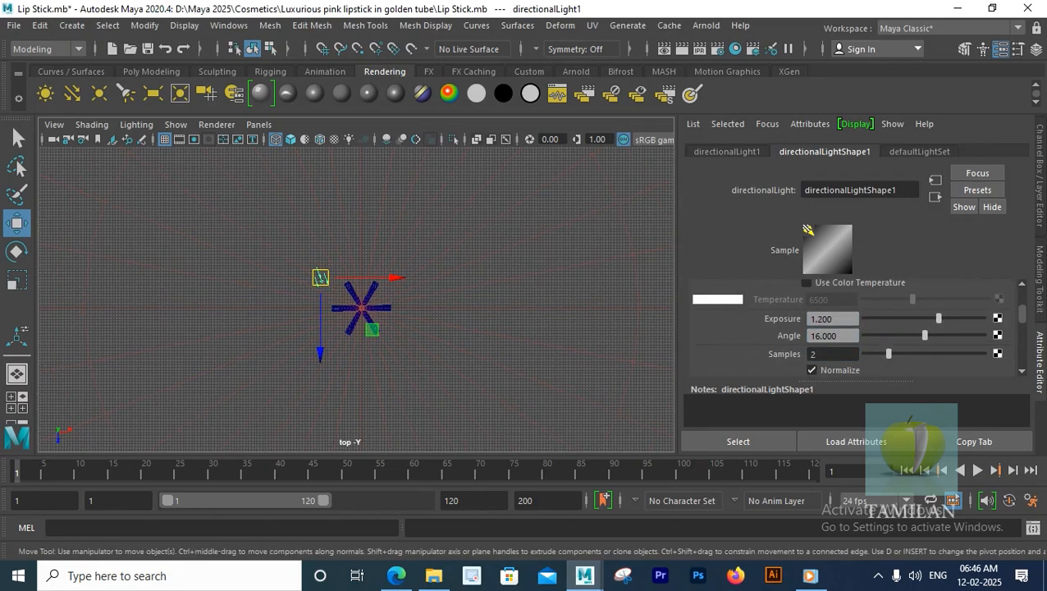
Step: Add a second directional light, scale it up and rotate it to aim downward
left_click(72, 94)
key("r")
left_click_drag(361, 308, 590, 308)
key("e")
left_click_drag(373, 240, 353, 376)
left_click_drag(363, 326, 363, 337)
Step: Move the second directional light along X to the right of the lipsticks, to about 22.6 cm
key("w")
left_click_drag(435, 309, 502, 309)
key("space")
key("space")
Step: In the front view, enlarge the first directional light slightly and shift it a little farther left
middle_click_drag(303, 263, 287, 291, "alt")
left_click(285, 246)
key("r")
left_click_drag(284, 244, 296, 244)
key("w")
left_click_drag(361, 244, 350, 245)
Step: Raise the second directional light to about 6.3 cm and set its exposure to 1 and angle to 10
left_click(431, 355)
left_click_drag(430, 334, 425, 310)
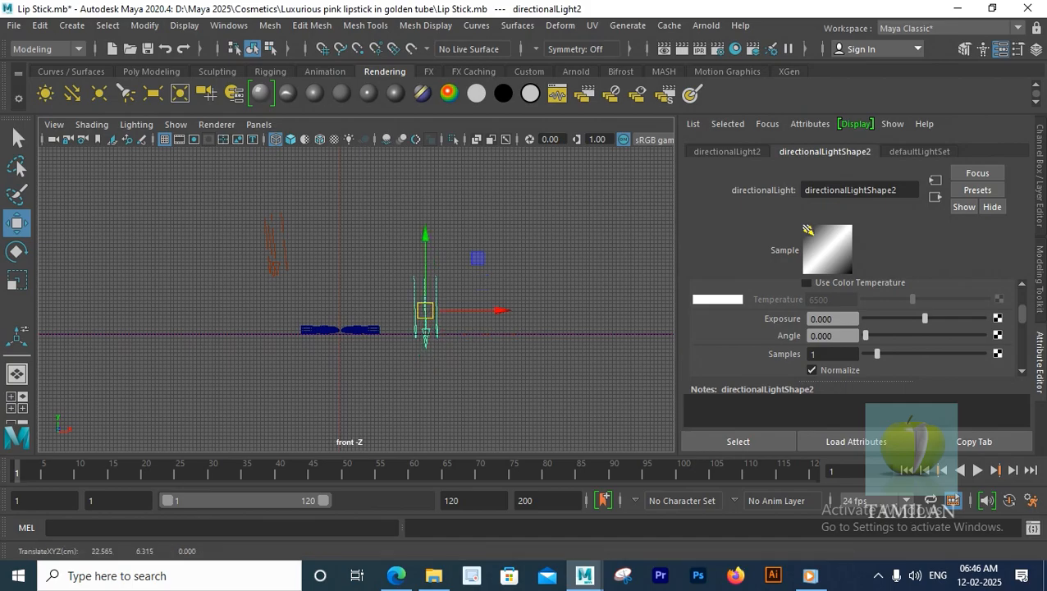
scroll(903, 328, "up", 3)
key("Return")
scroll(853, 328, "down", 5)
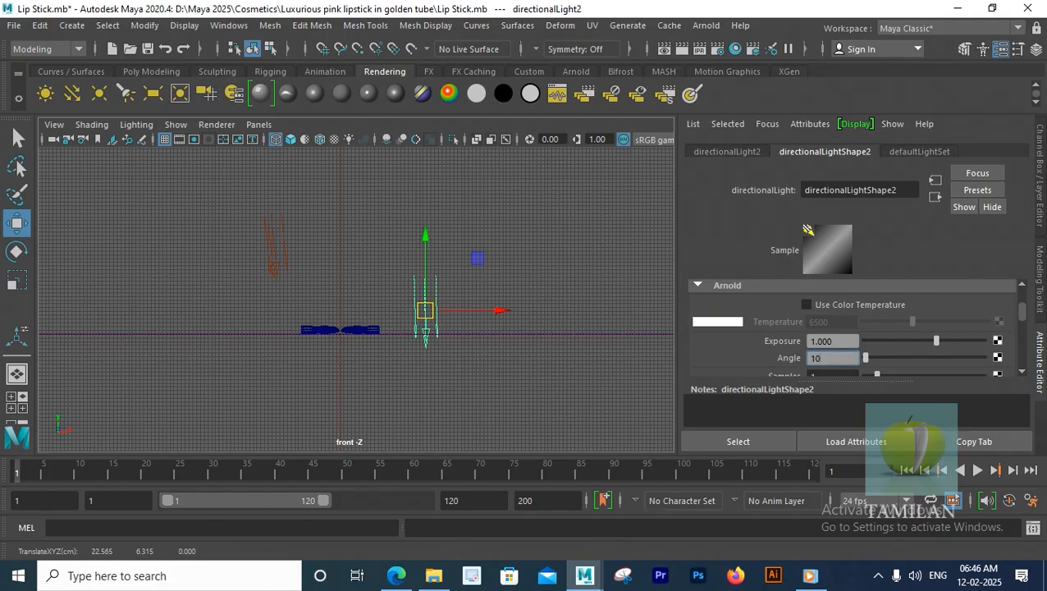
key("Tab")
key("Return")
Step: Return to the perspective view and create a new camera in the scene
scroll(356, 300, "up", 2)
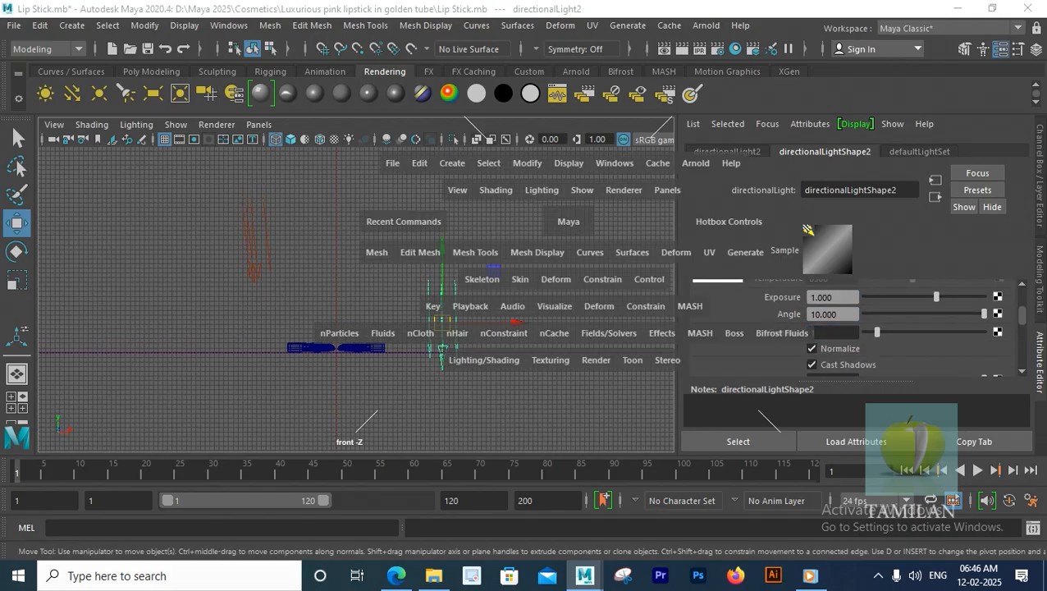
key("space")
key("space")
left_click(566, 213)
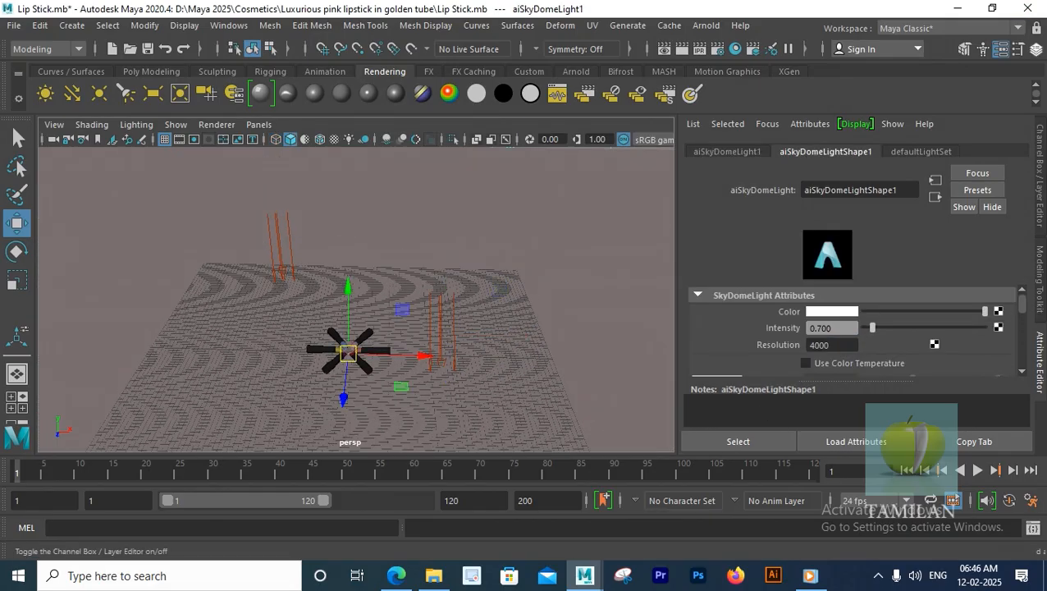
left_click(1036, 49)
left_click_drag(197, 217, 223, 197, "alt")
left_click(72, 26)
mouse_move(106, 126)
left_click(292, 138)
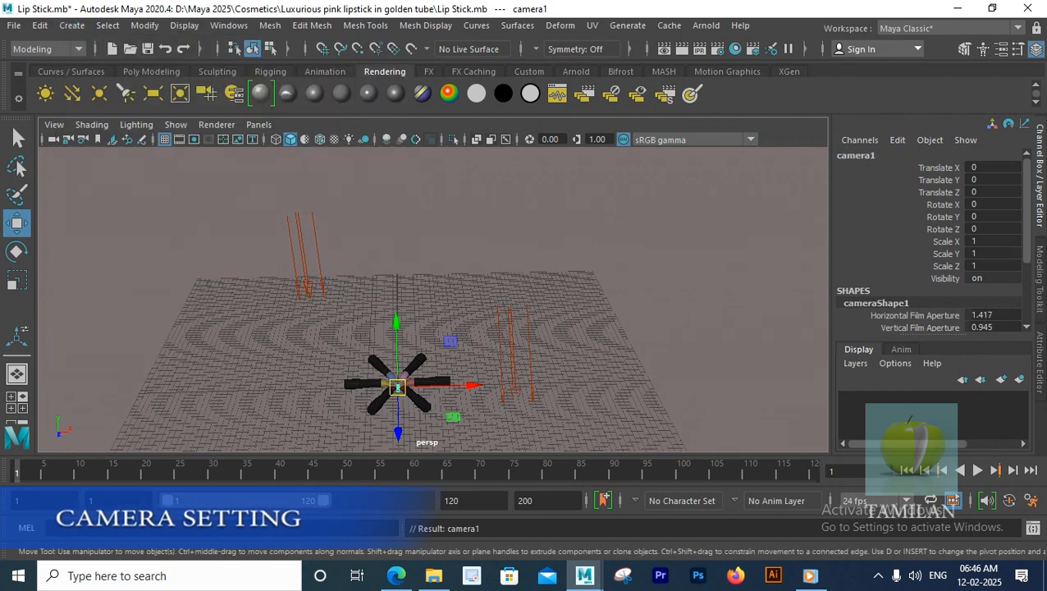
Step: Set the new camera's aperture to 54 by 24 mm and look through it toward the lipsticks from above
left_click(1002, 48)
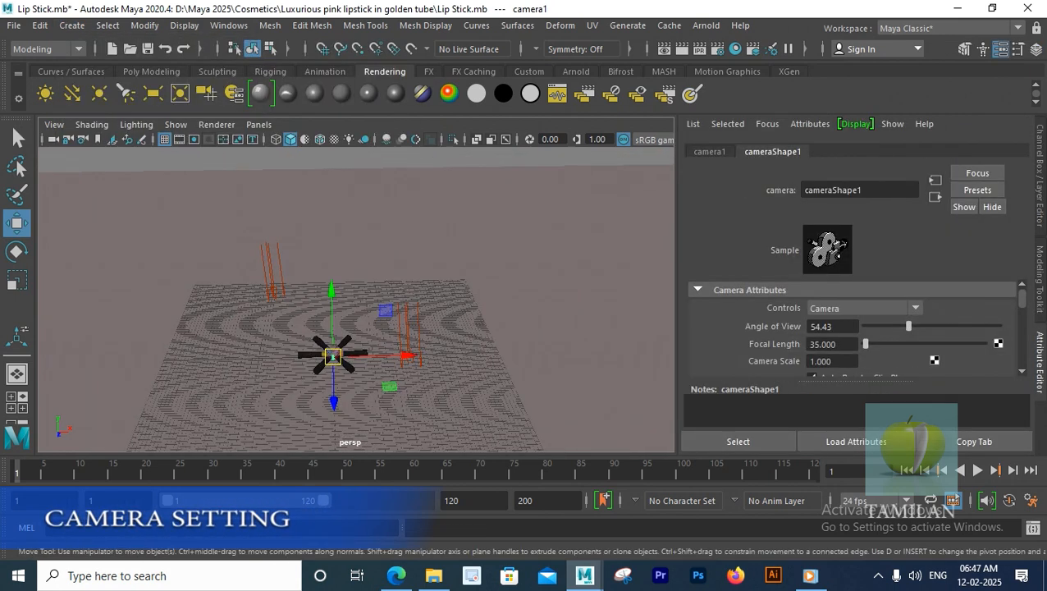
scroll(853, 329, "down", 5)
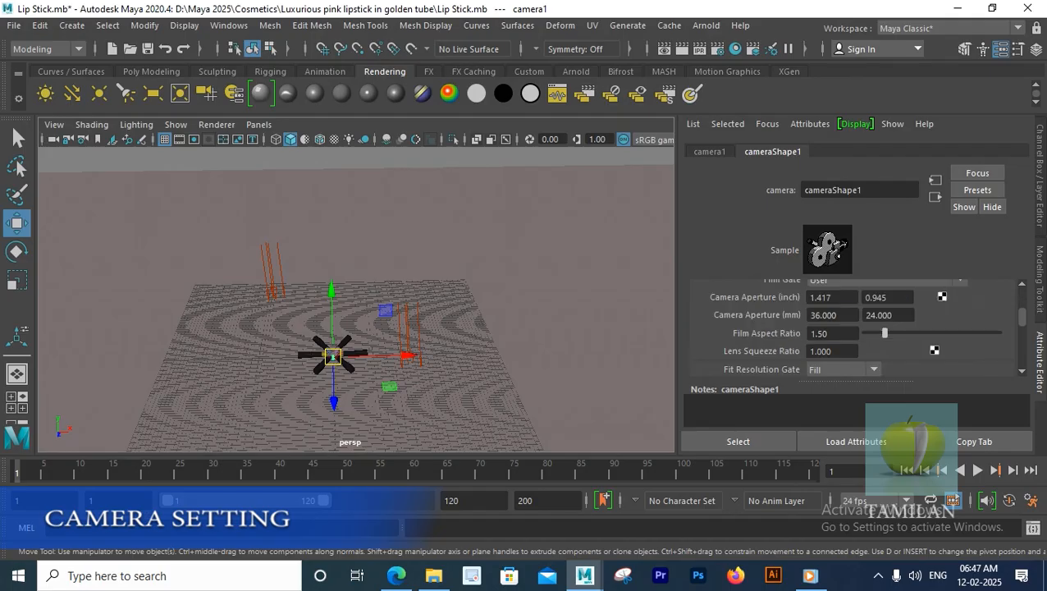
left_click(259, 124)
mouse_move(269, 141)
left_click(433, 140)
scroll(354, 298, "down", 5)
left_click_drag(355, 270, 351, 353, "alt")
scroll(351, 353, "down", 5)
Step: Set the render output to JPEG format with the HD_1080 image size preset
left_click(717, 49)
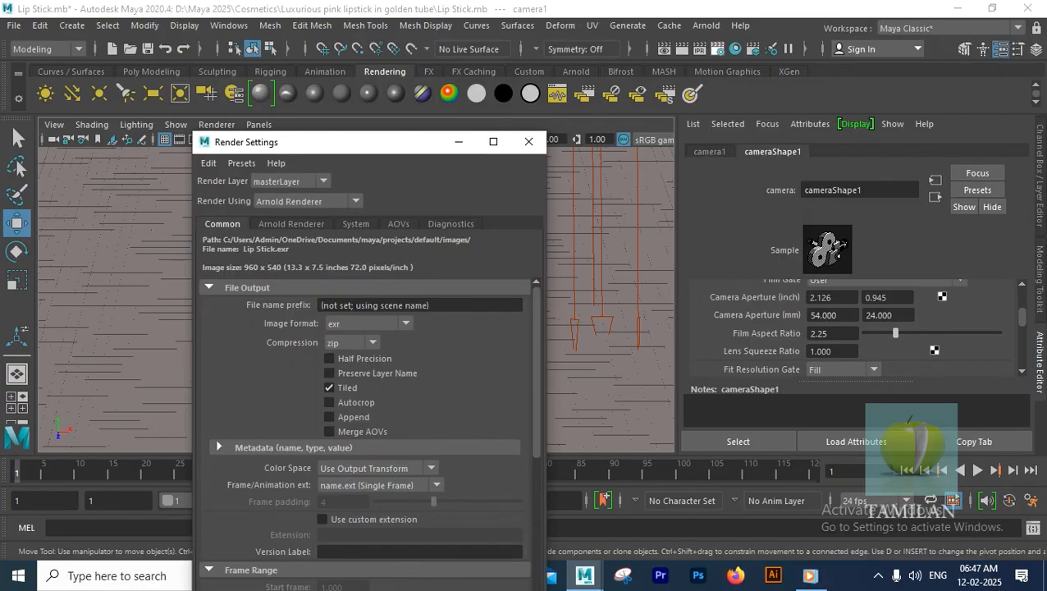
left_click(369, 323)
left_click(353, 340)
scroll(365, 411, "down", 5)
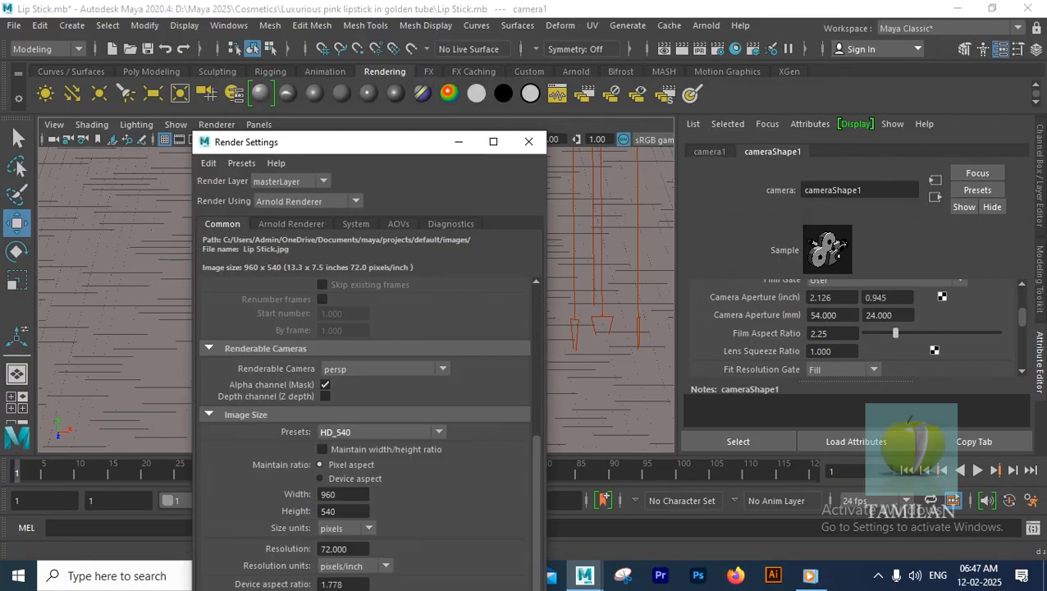
left_click(369, 432)
scroll(361, 354, "down", 2)
left_click(356, 354)
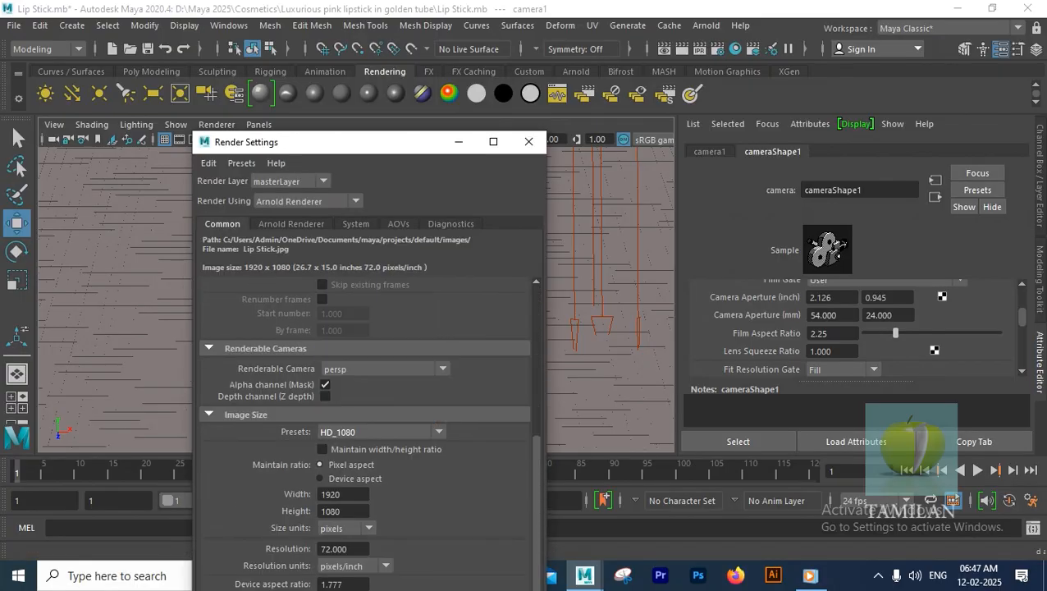
Step: Set Arnold sampling to Camera (AA) 5, Diffuse 3 and Specular 3, and close the render settings
left_click(291, 224)
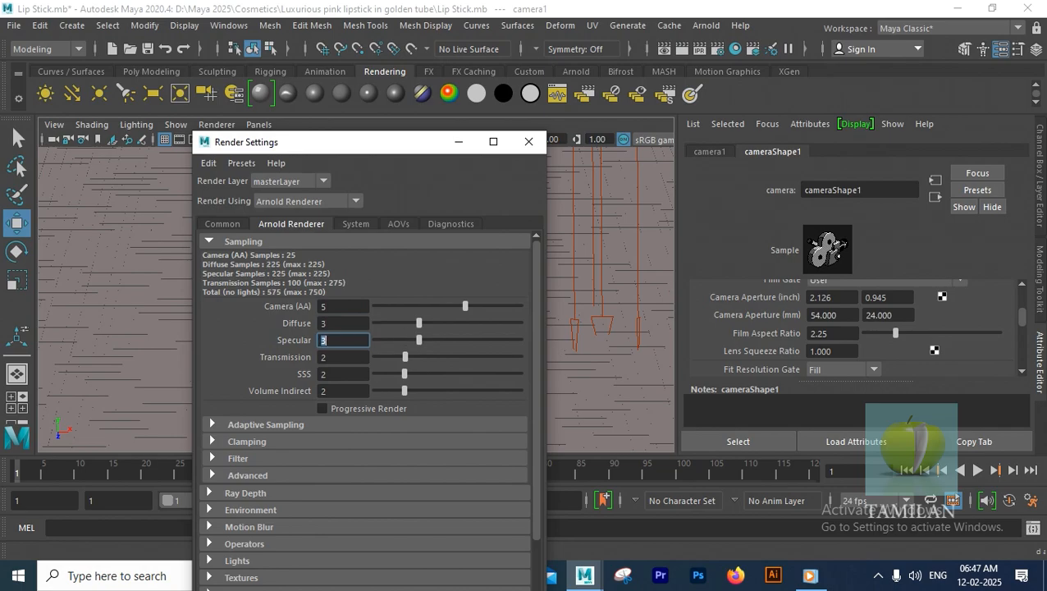
left_click(222, 223)
left_click(529, 141)
Step: Show the resolution gate in the camera view and frame the six lipsticks at an angle inside it
left_click(54, 124)
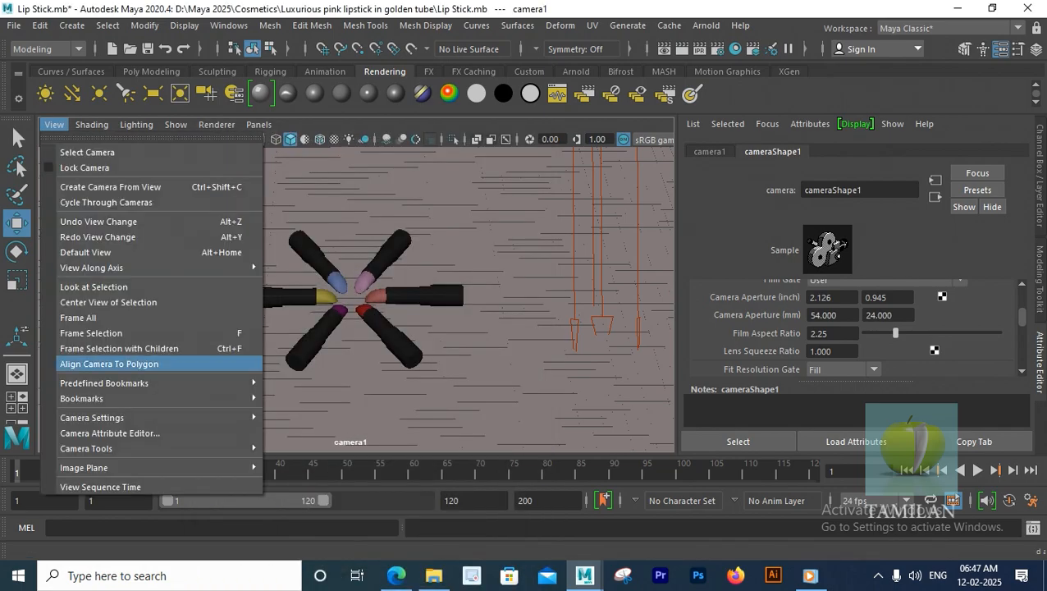
mouse_move(238, 417)
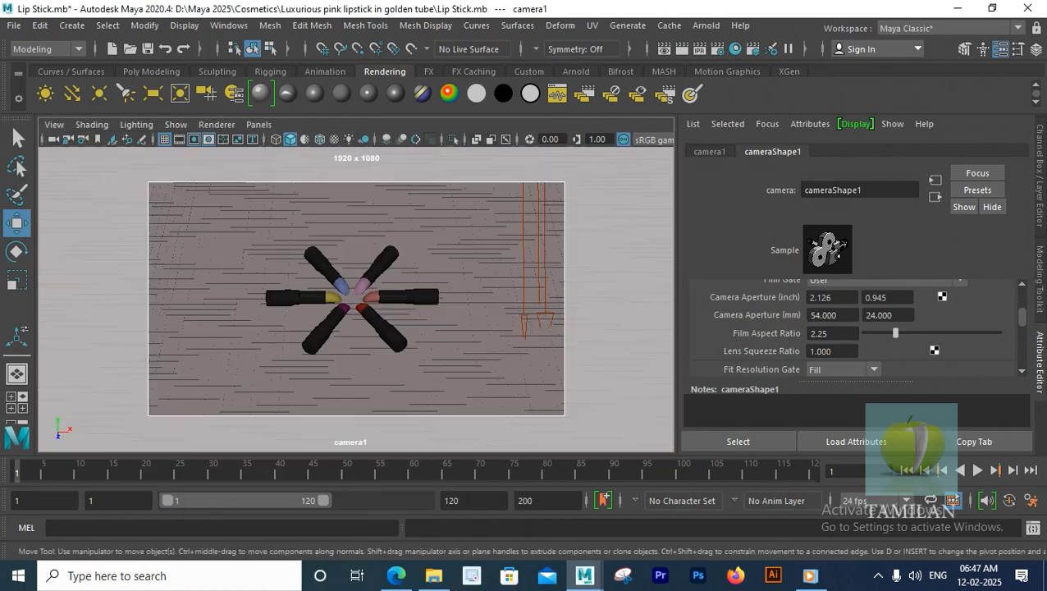
left_click(313, 414)
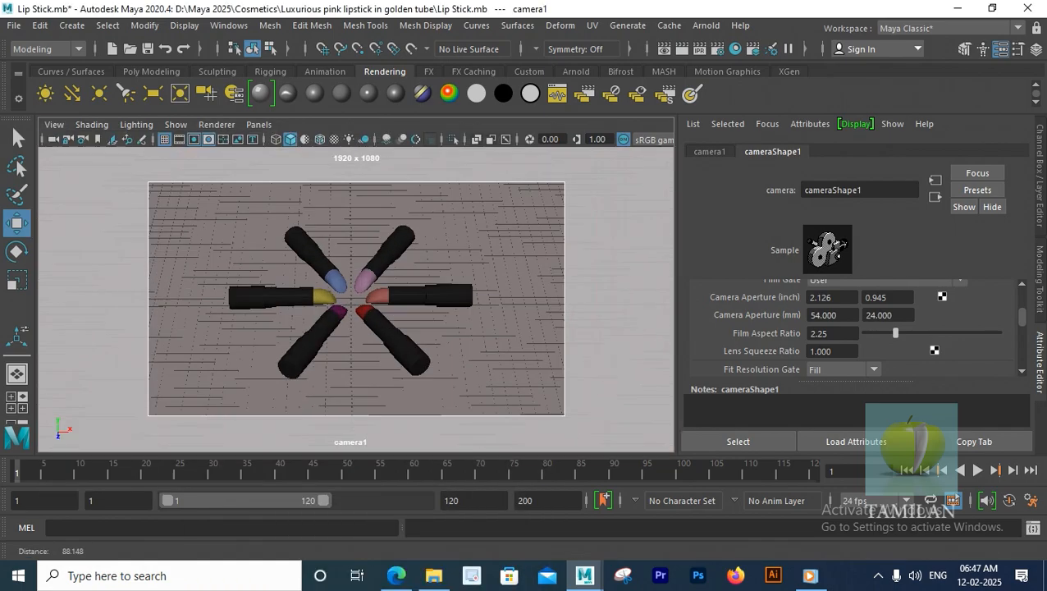
right_click_drag(356, 297, 312, 297, "alt")
left_click_drag(356, 297, 320, 316, "alt")
right_click_drag(320, 316, 369, 316, "alt")
left_click_drag(369, 316, 353, 303, "alt")
right_click_drag(353, 304, 336, 304, "alt")
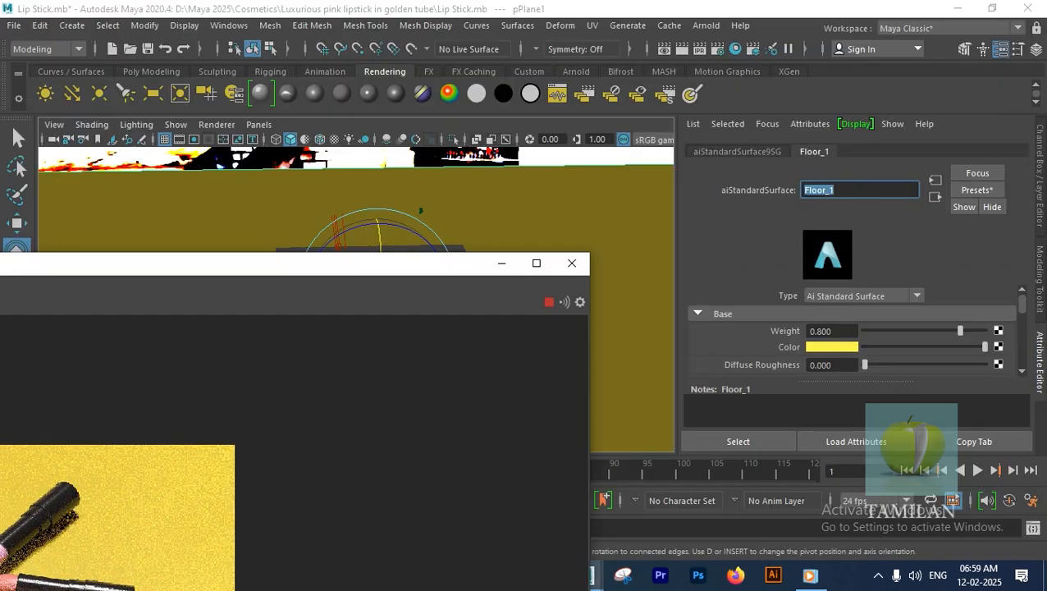
Step: Change the base color of the Floor_1 material to light orange with hue 23.077, saturation 0.878 and value 1
left_click_drag(246, 263, 449, 139)
left_click(832, 347)
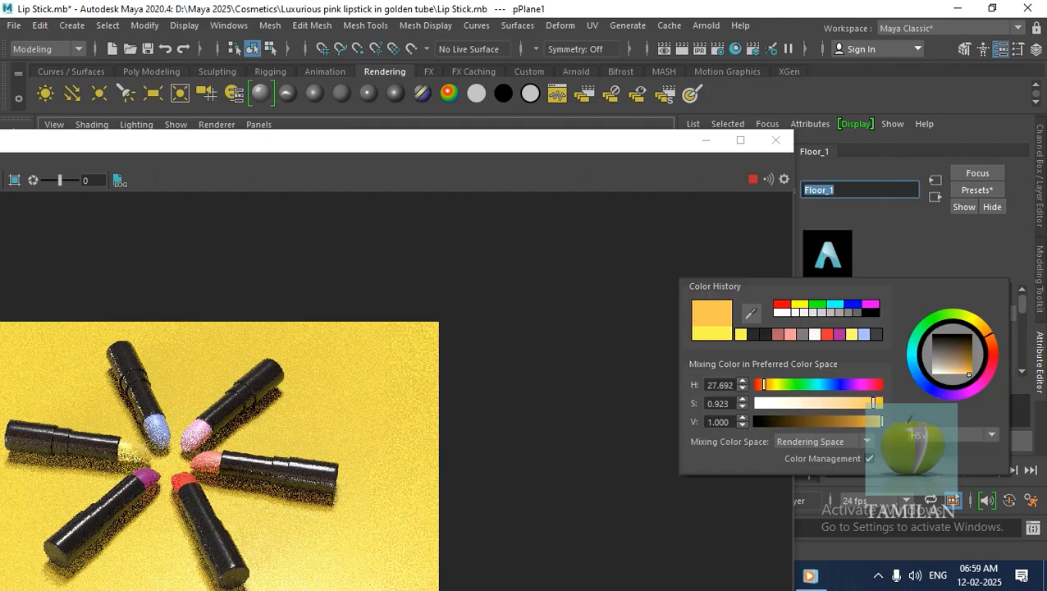
left_click(763, 385)
left_click(868, 403)
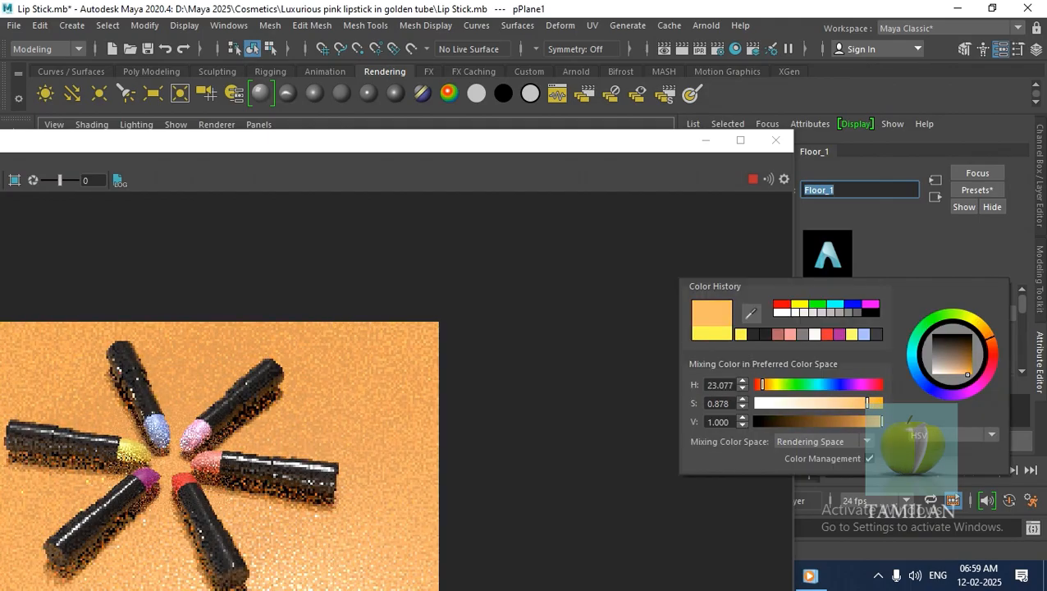
left_click(740, 140)
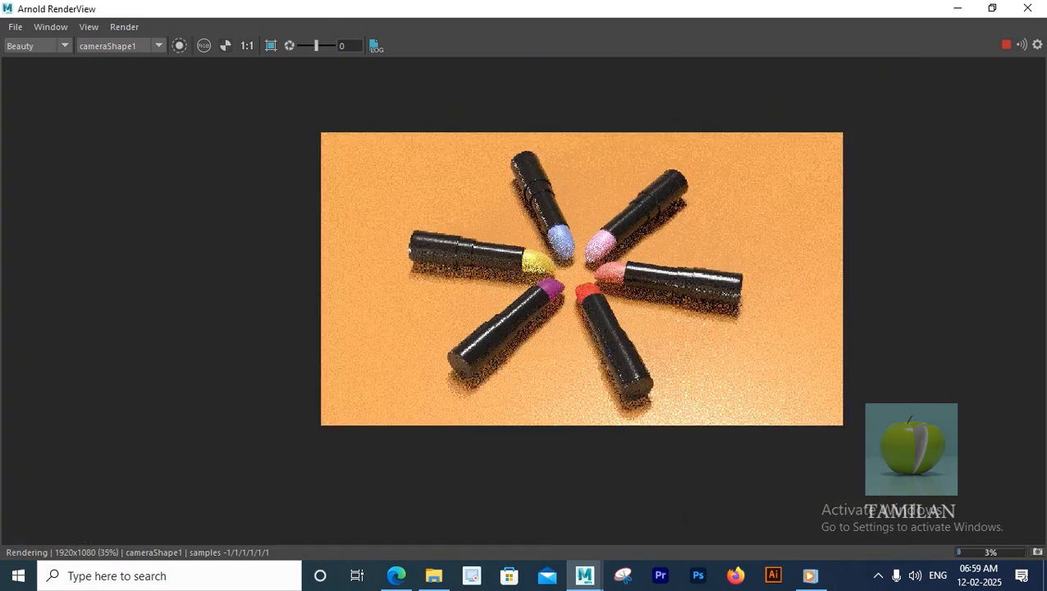
scroll(585, 279, "up", 2)
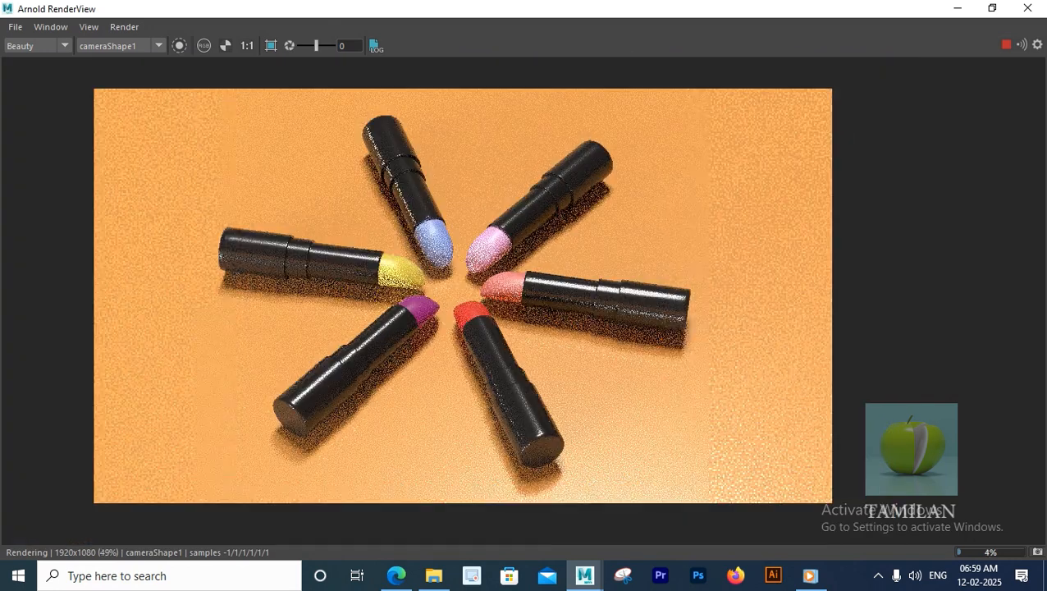
Step: Set the diffuse roughness of the Floor_1 material to 0.4
left_click(992, 8)
left_click_drag(832, 366, 827, 365)
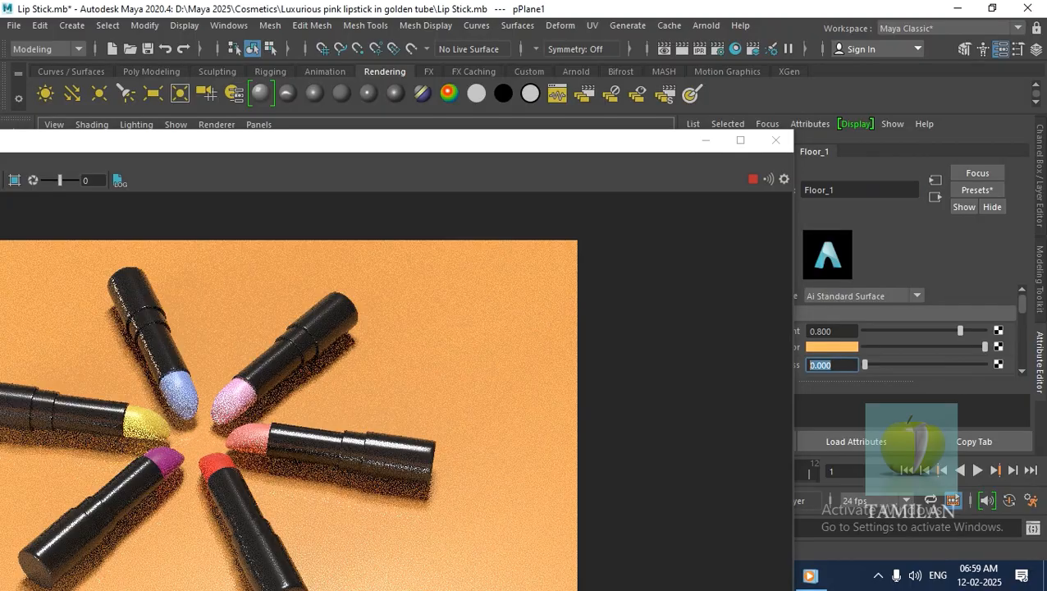
type("0.4")
key("Return")
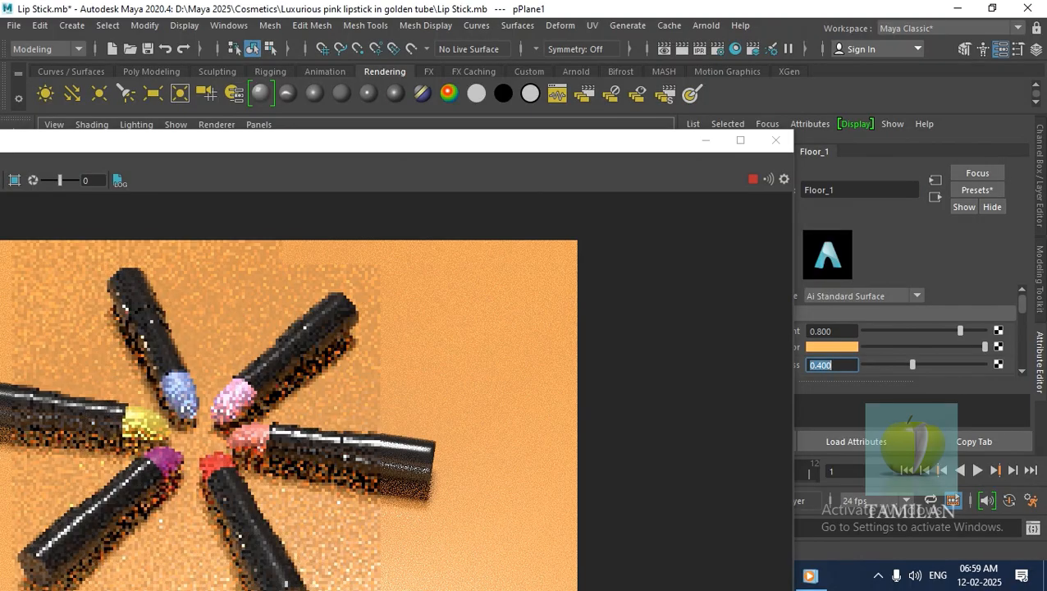
Step: Examine the updated Arnold render of the lipsticks on the orange floor, both overall and up close
left_click(741, 140)
scroll(680, 262, "up", 4)
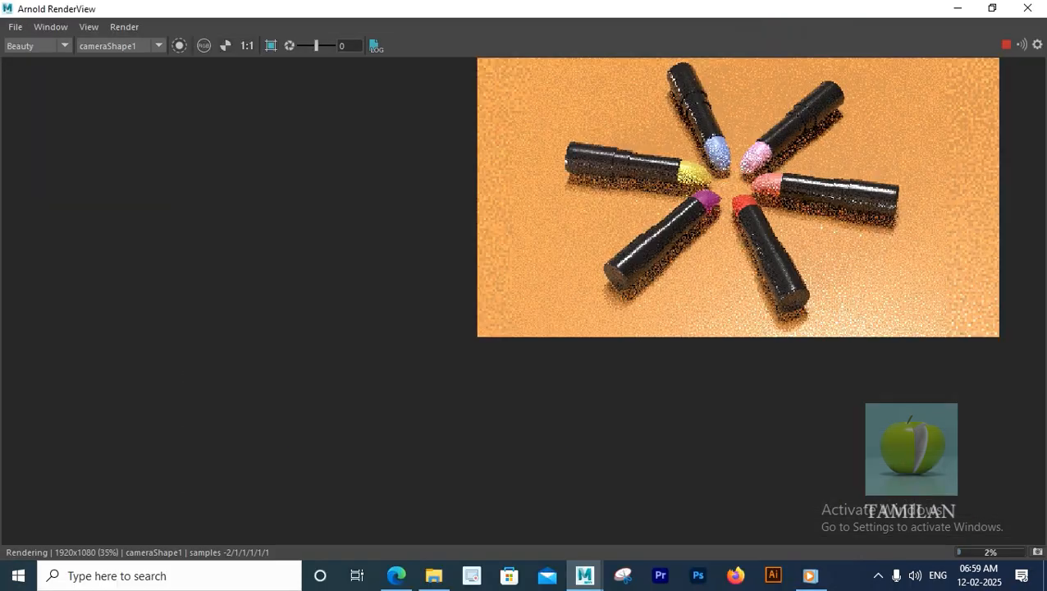
scroll(849, 213, "down", 2)
middle_click_drag(849, 214, 579, 345)
scroll(578, 345, "up", 1)
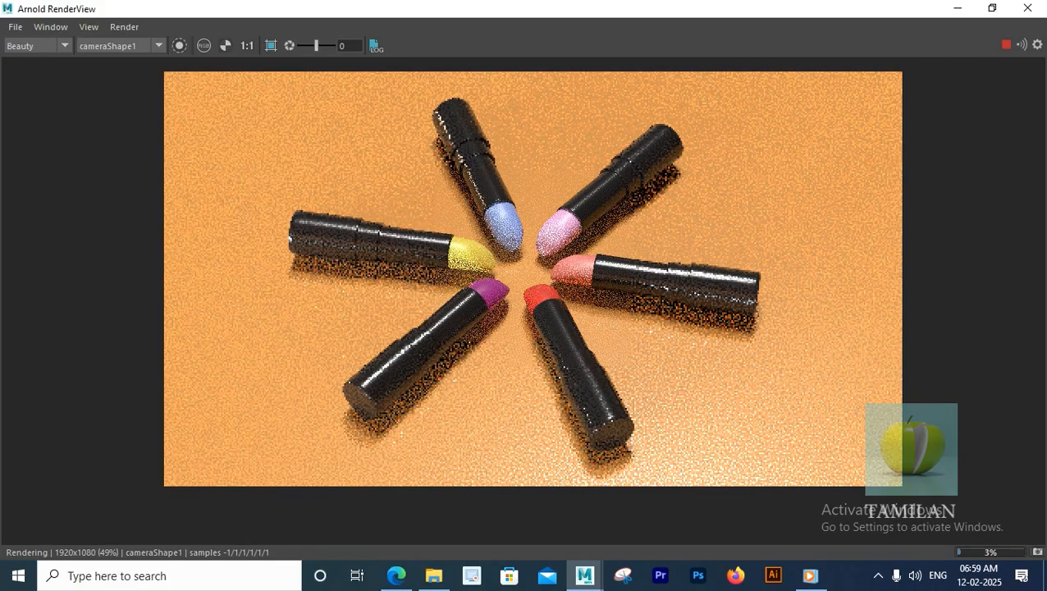
scroll(767, 284, "down", 2)
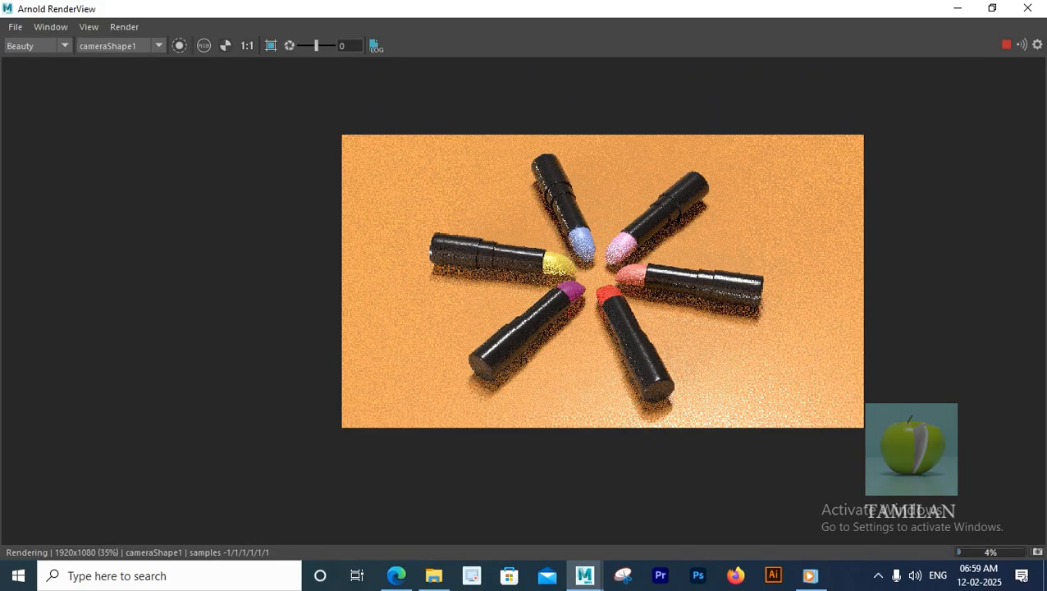
middle_click_drag(869, 237, 822, 250)
scroll(821, 250, "up", 2)
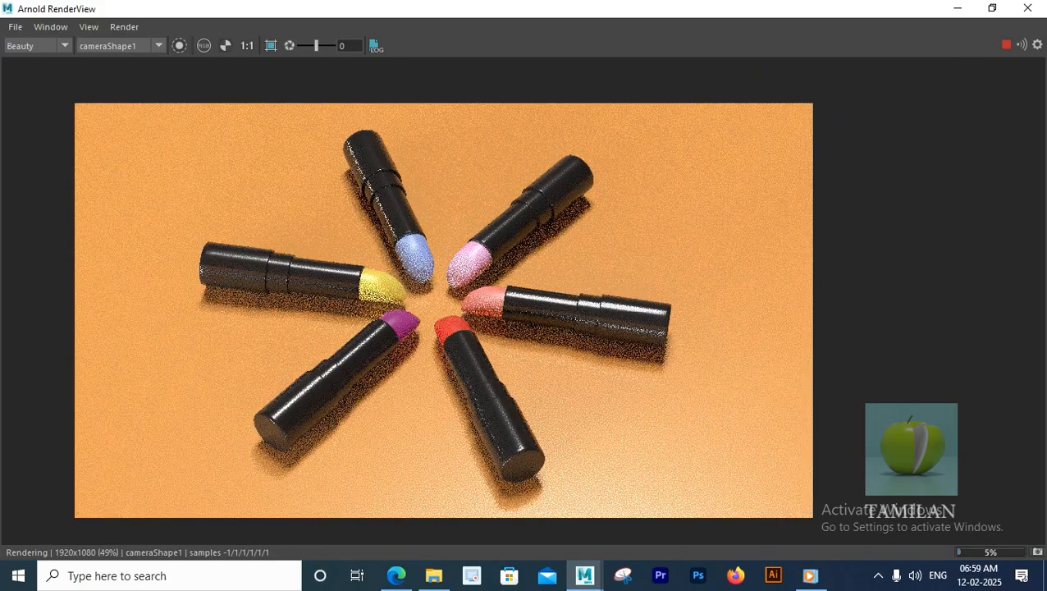
scroll(850, 234, "down", 2)
scroll(849, 250, "up", 2)
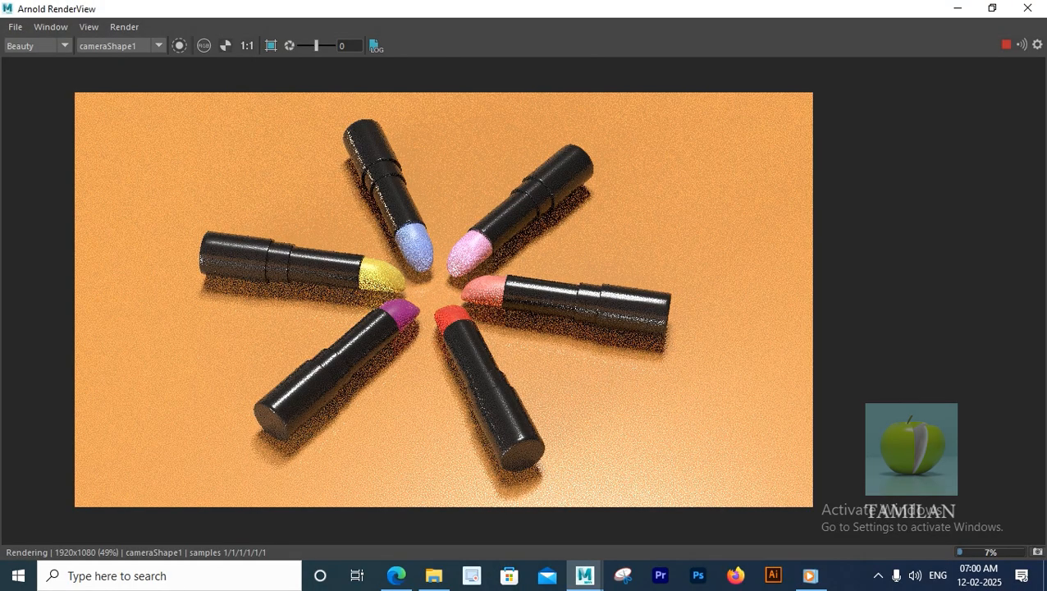